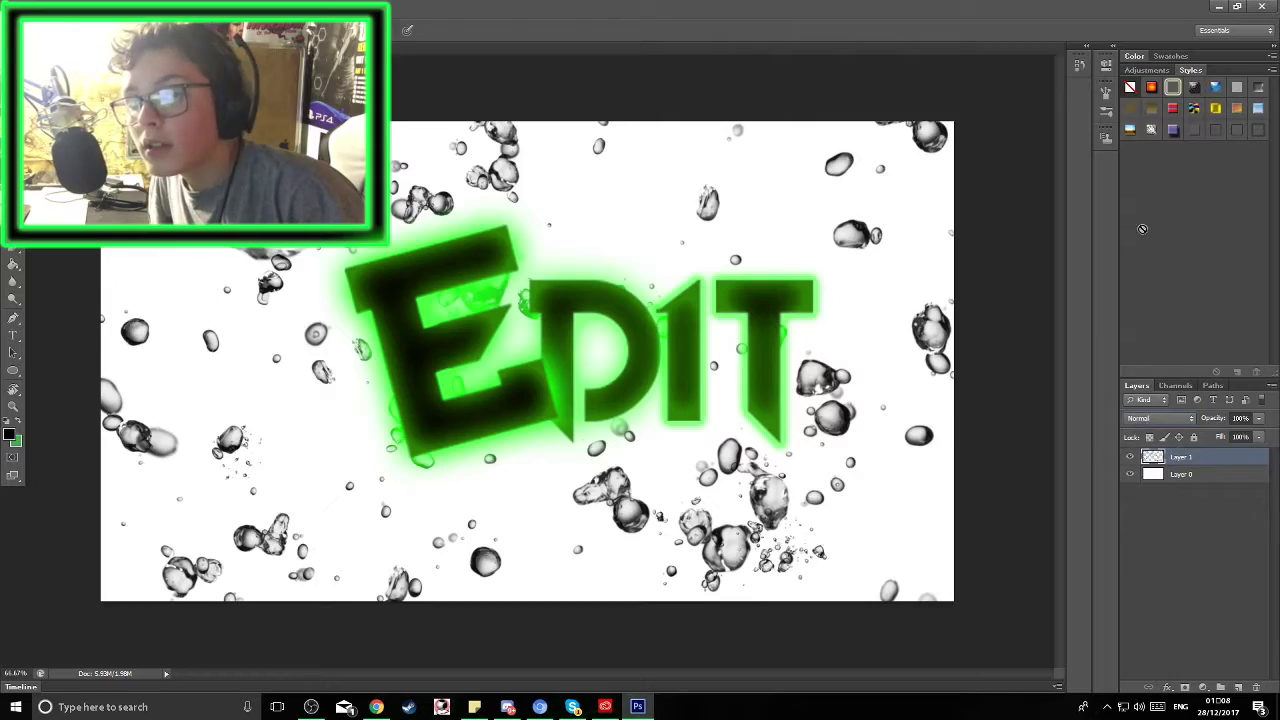
Step: Delete the droplet and EDIT layers, leaving only the white Layer 0
left_click(1160, 418)
left_click(1150, 104)
left_click(124, 9)
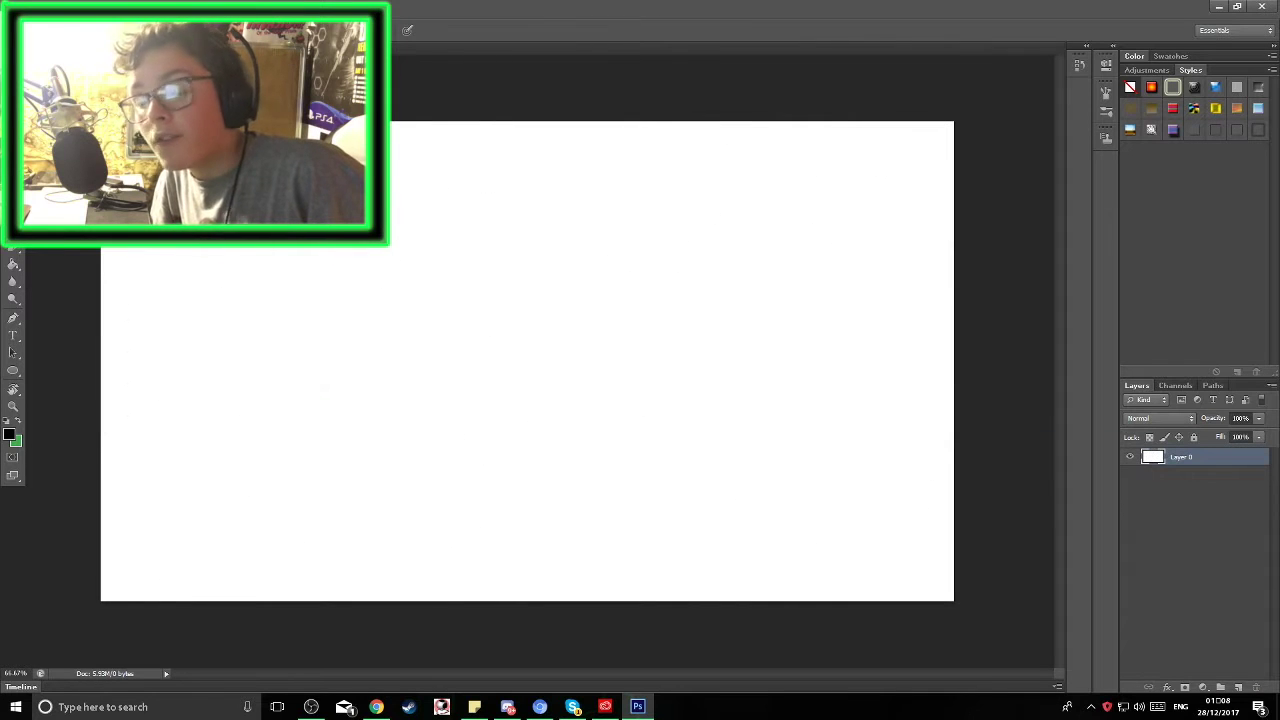
Step: Add new layers, paste the black-and-white rose onto one, and paste an ink splash onto Layer 2
left_click(125, 9)
left_click(310, 33)
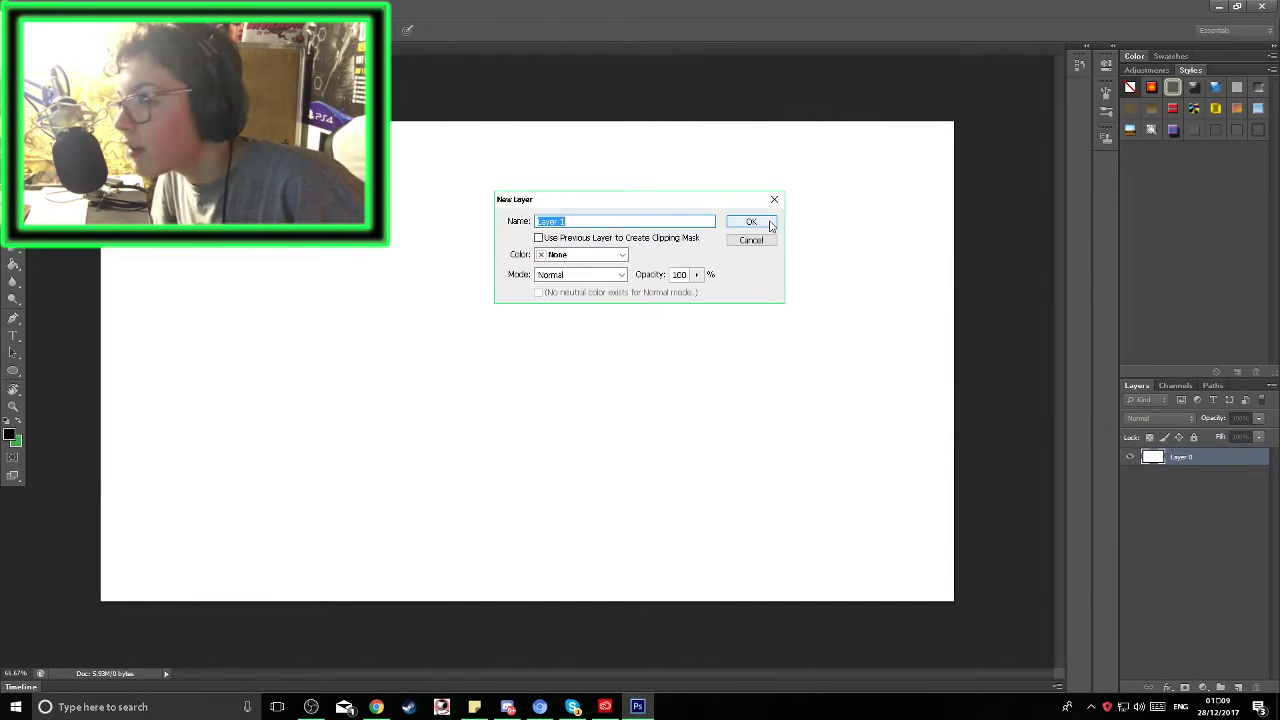
key("Return")
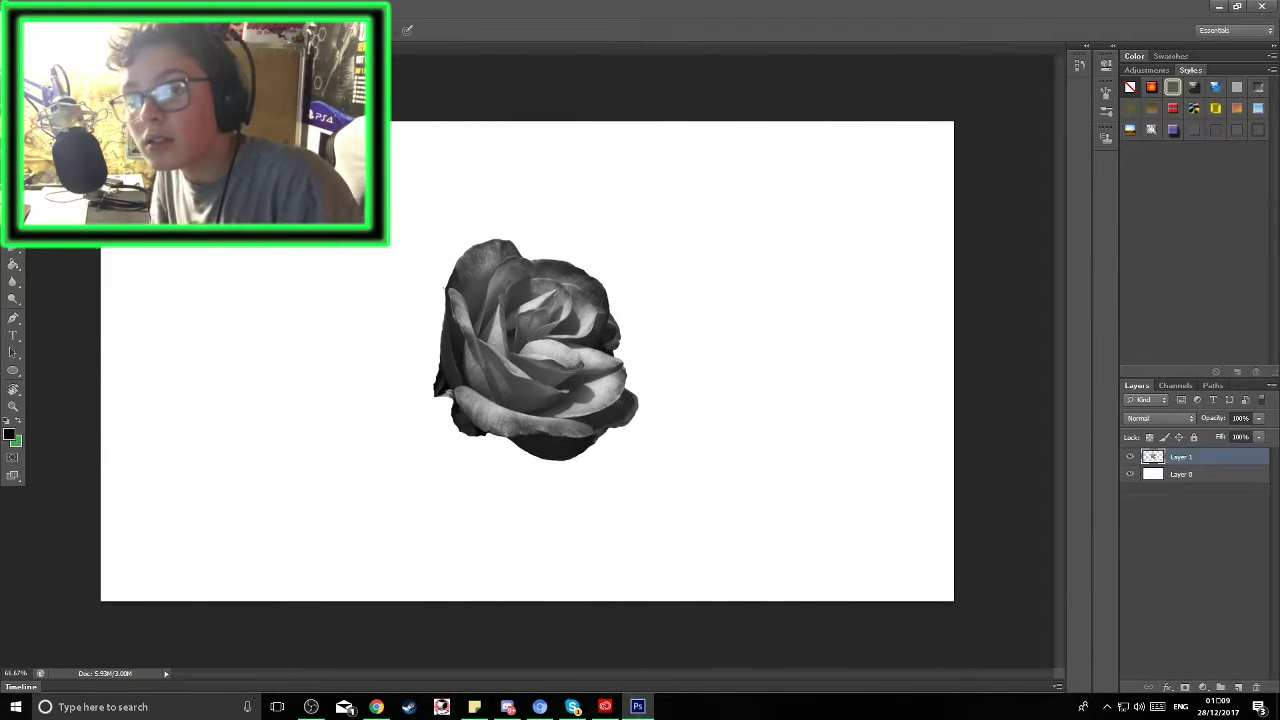
key("ctrl+shift+n")
key("Return")
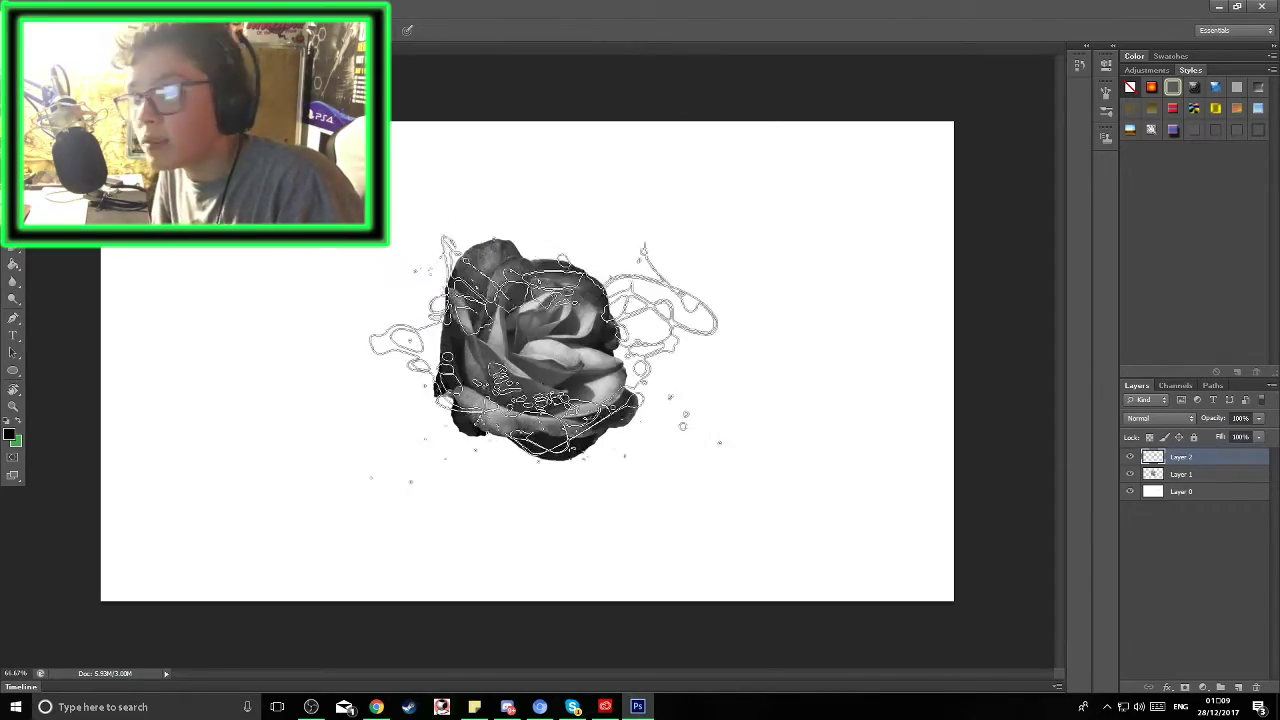
key("ctrl+v")
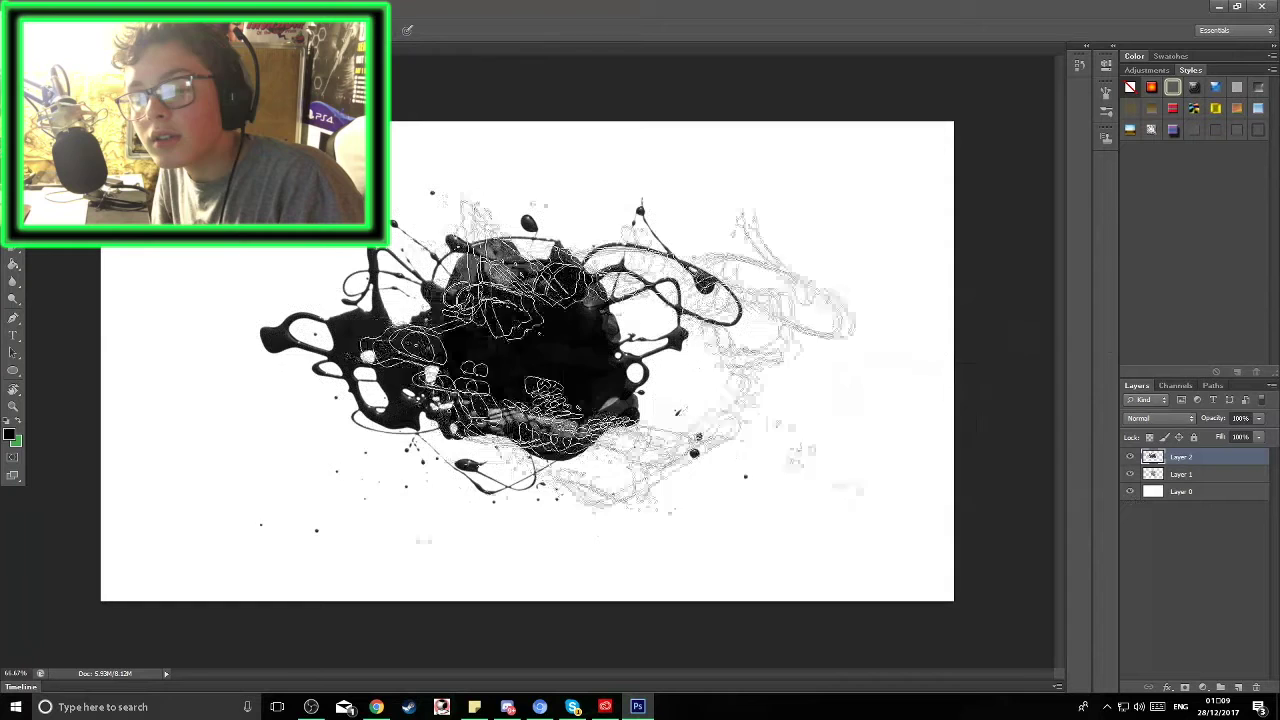
Step: Try erasing the ink splash, move the rose layer above it, undo the splash, and pick red as foreground
key("e")
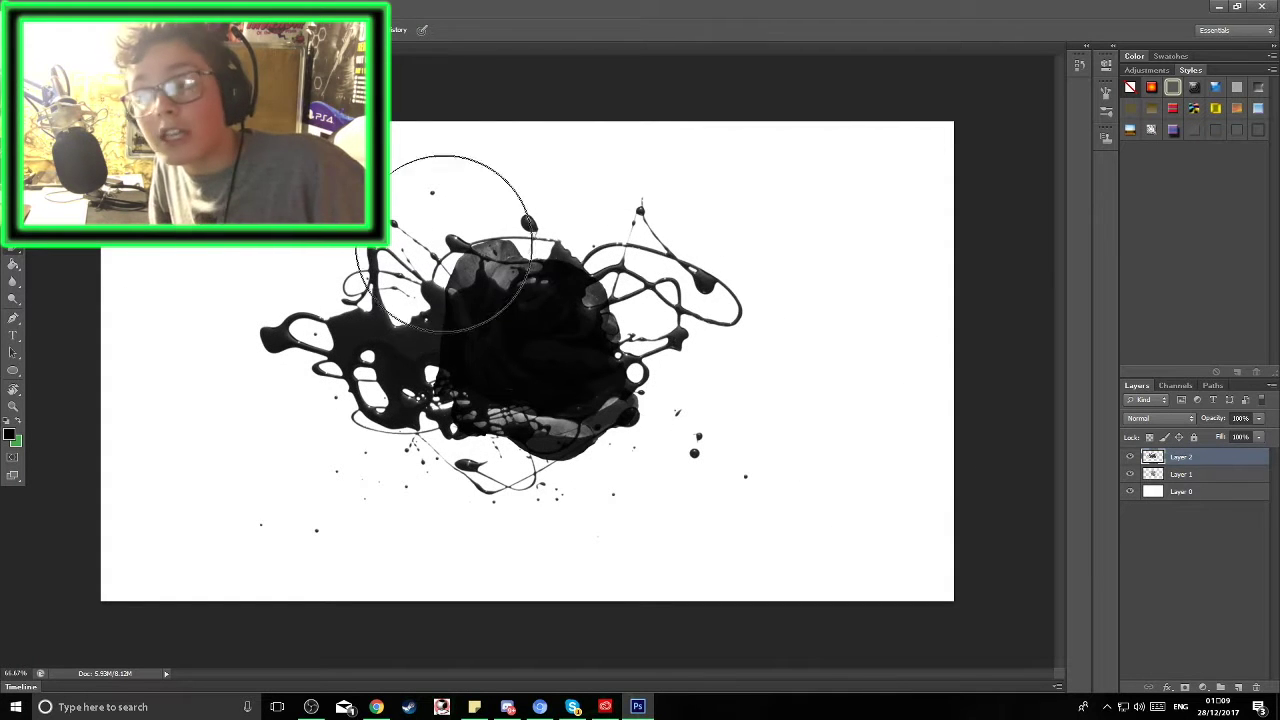
mouse_move(597, 507)
left_mouse_down()
mouse_move(577, 491)
mouse_move(429, 157)
mouse_move(389, 449)
mouse_move(370, 470)
left_mouse_up()
left_click(1180, 474)
left_click_drag(1172, 452, 1172, 455)
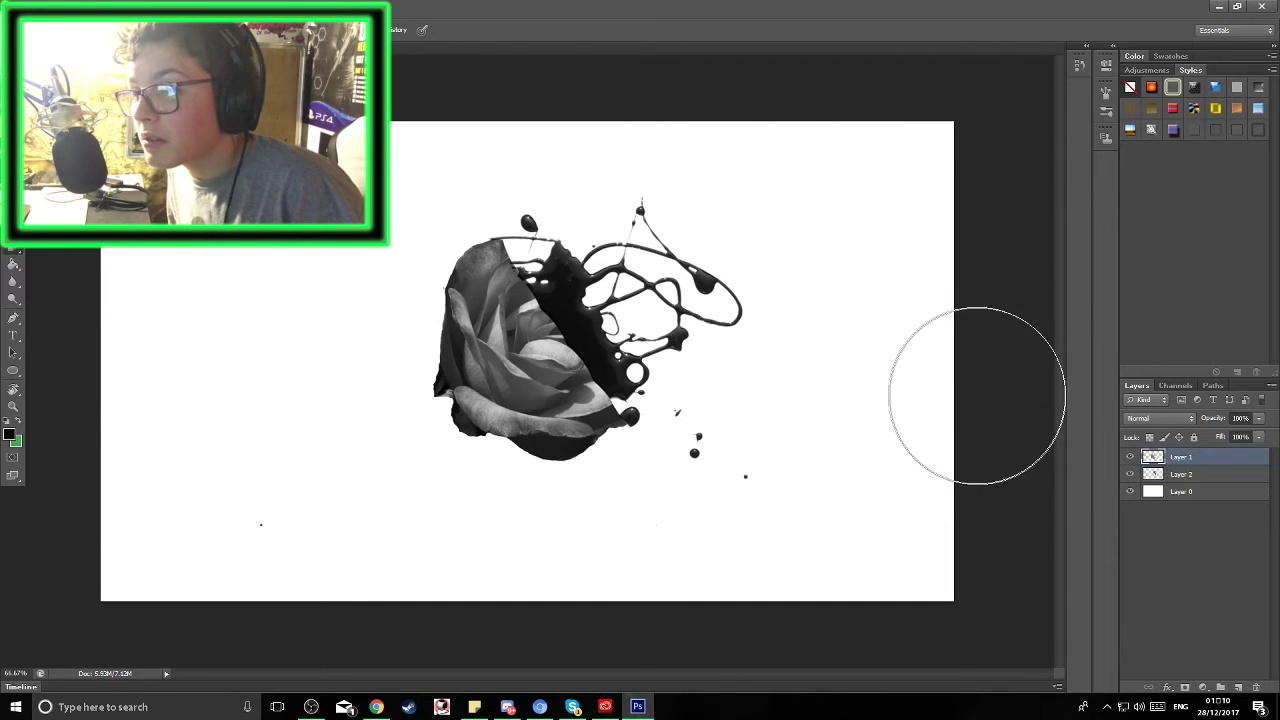
key("ctrl+alt+z")
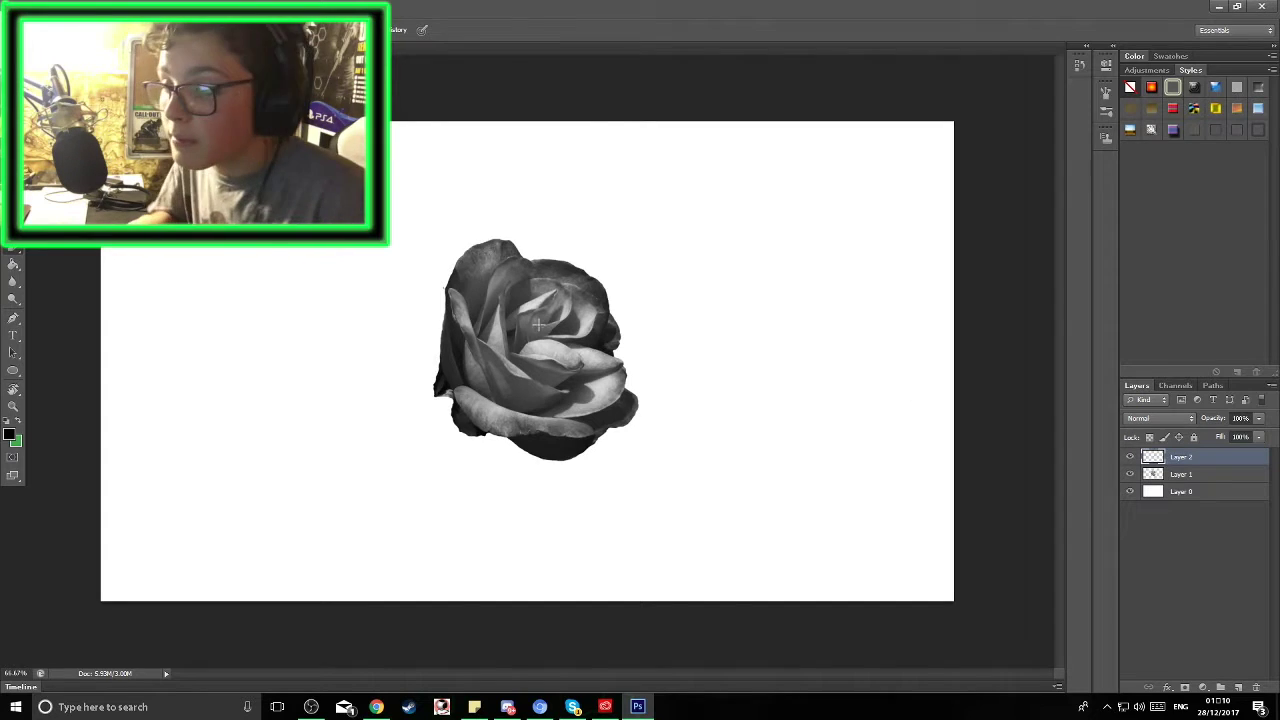
left_click(9, 432)
left_click(1074, 298)
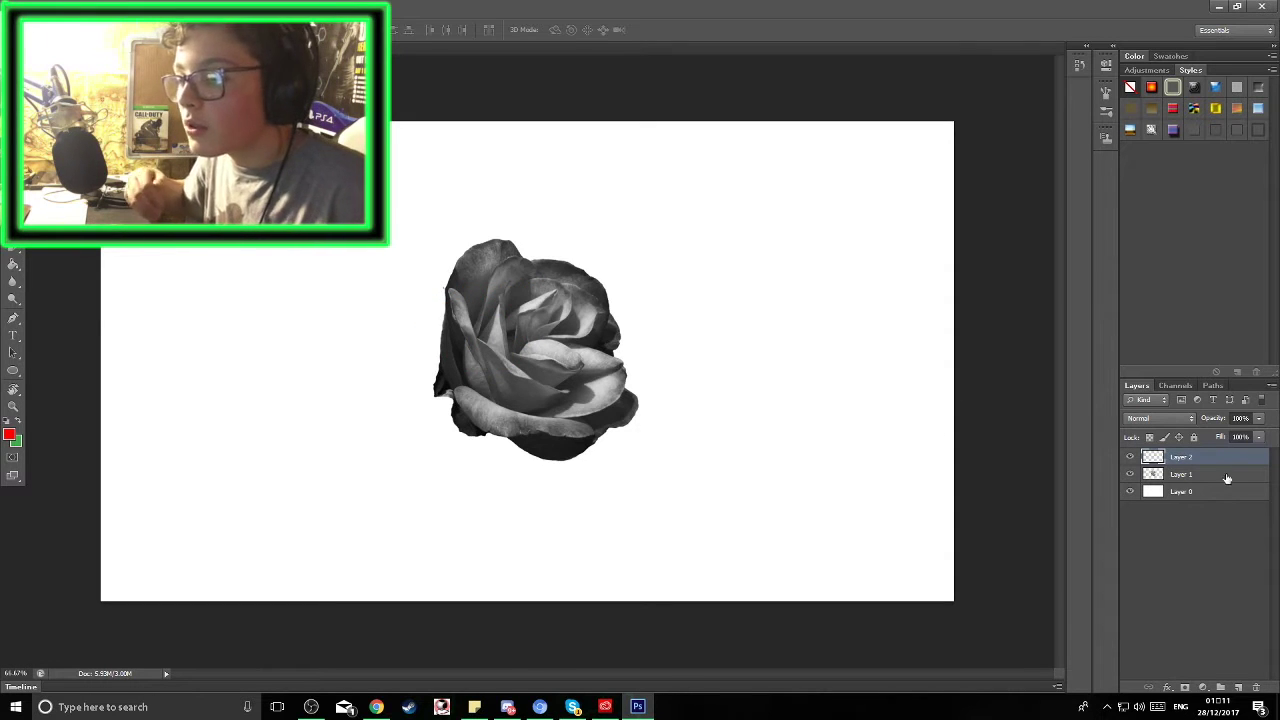
Step: Delete the rose layer and open the saved EDIT banner file
left_click_drag(1227, 478, 1255, 687)
key("ctrl+o")
scroll(824, 272, "down", 3)
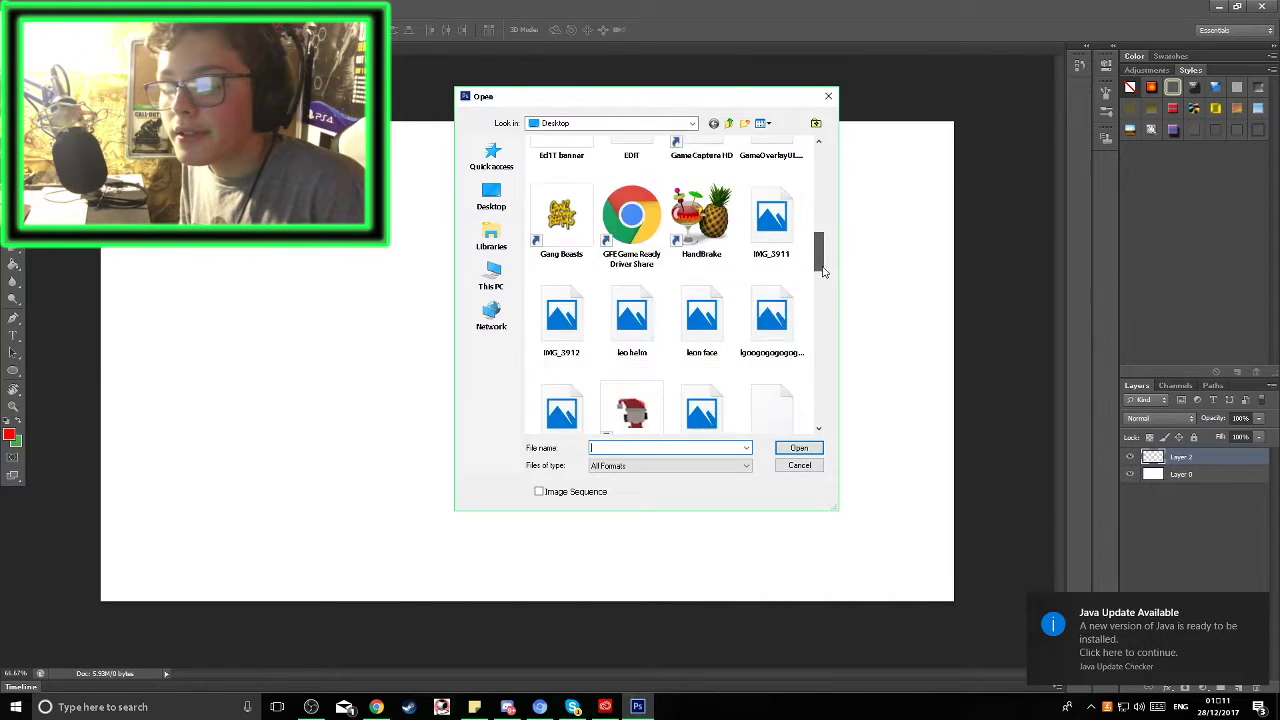
scroll(824, 272, "down", 3)
scroll(837, 286, "up", 4)
scroll(877, 243, "down", 1)
double_click(562, 270)
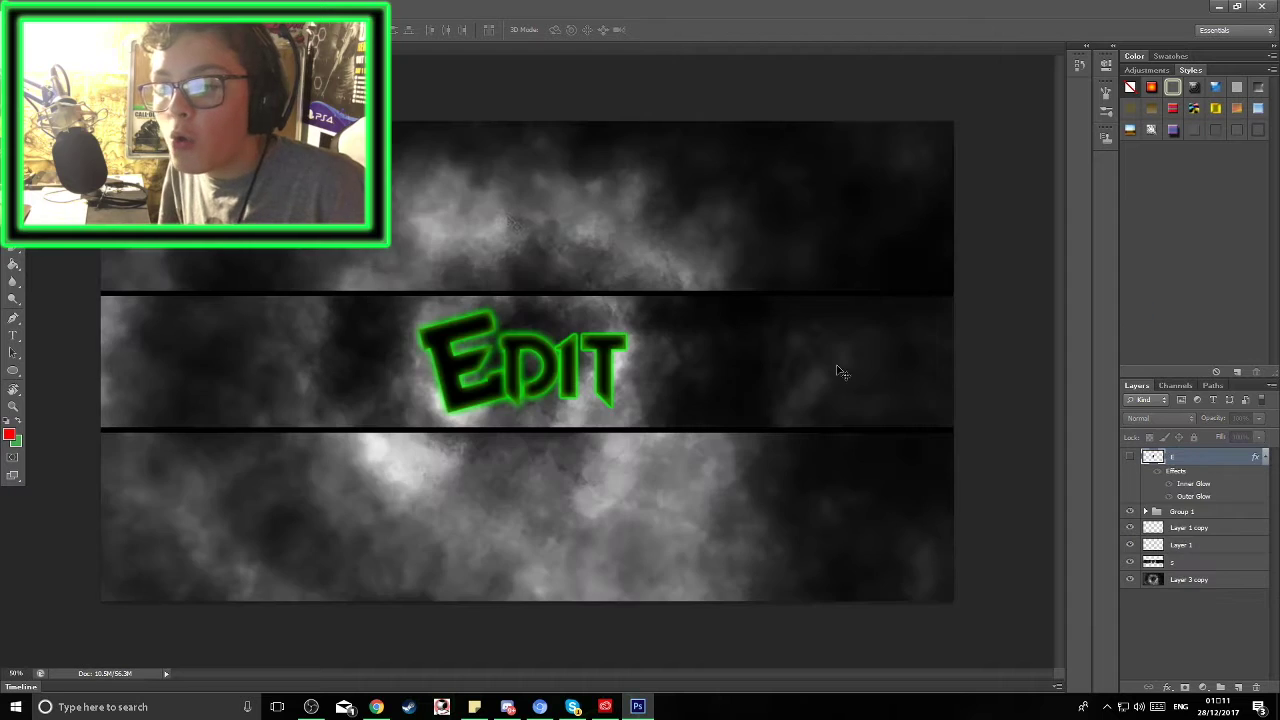
Step: Copy the glowing EDIT group onto the white canvas, close the banner, and reposition the E and T letters
left_click_drag(200, 45, 200, 320)
left_click_drag(586, 545, 620, 260)
left_click(997, 322)
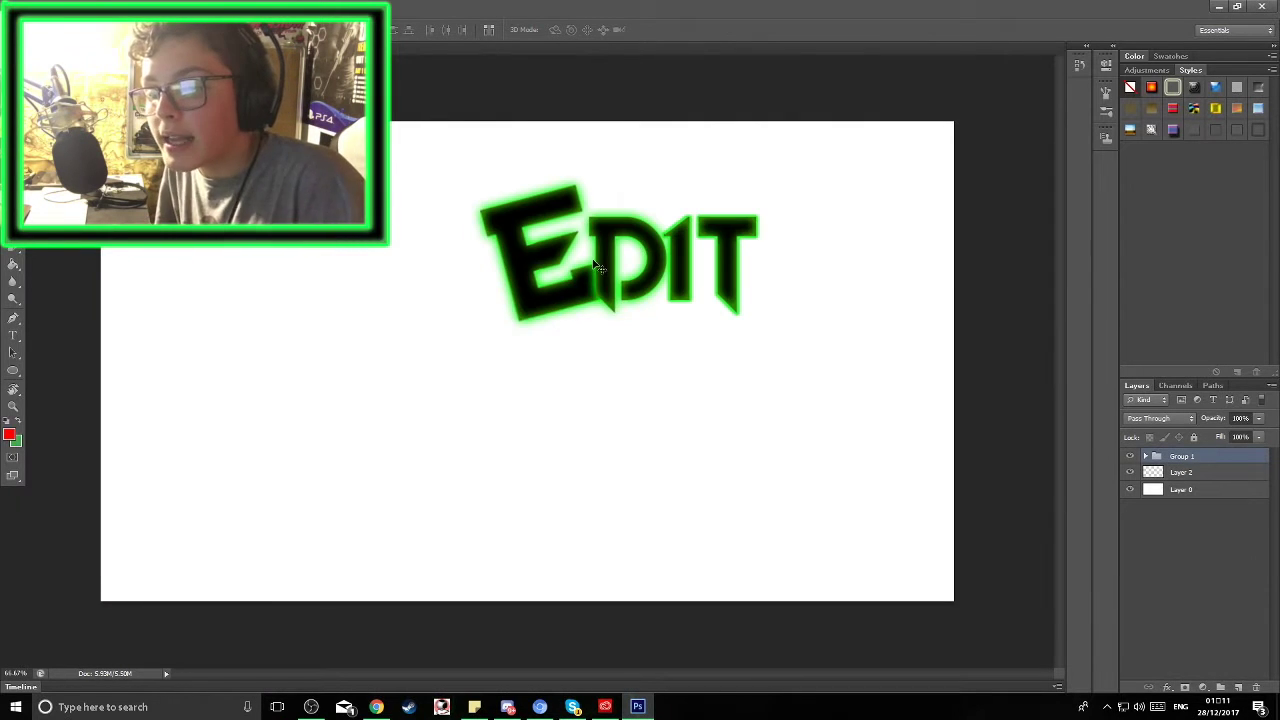
left_click_drag(810, 276, 717, 358)
left_click(1146, 456)
scroll(1250, 540, "down", 3)
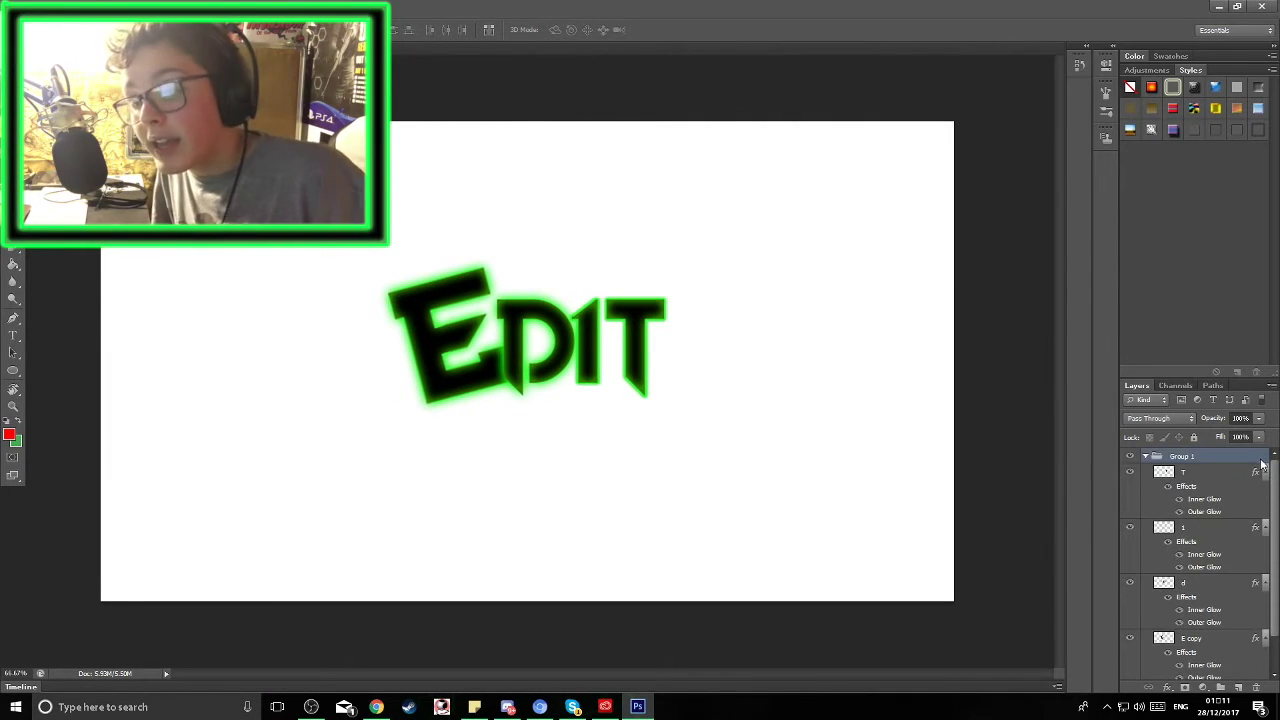
left_click_drag(455, 362, 457, 356)
left_click_drag(630, 330, 652, 347)
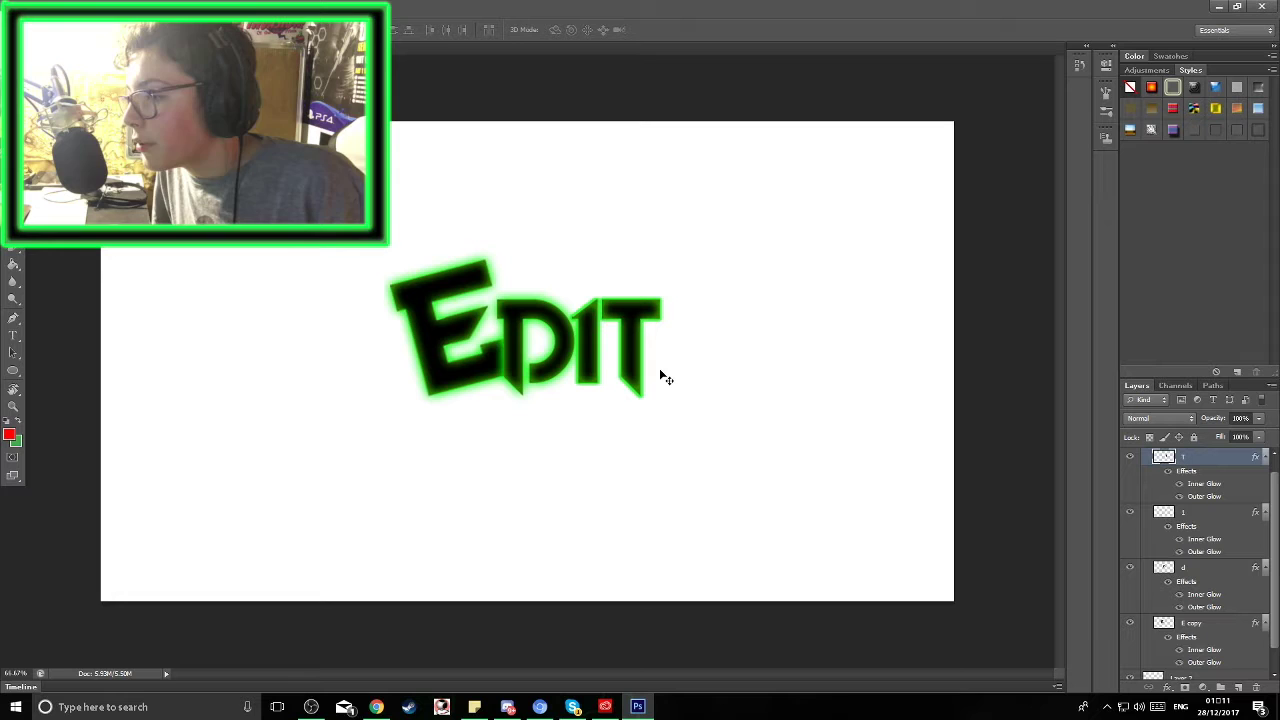
Step: On the d layer, fill a bar below the D with black so its stem reaches the canvas bottom
key("ctrl+g")
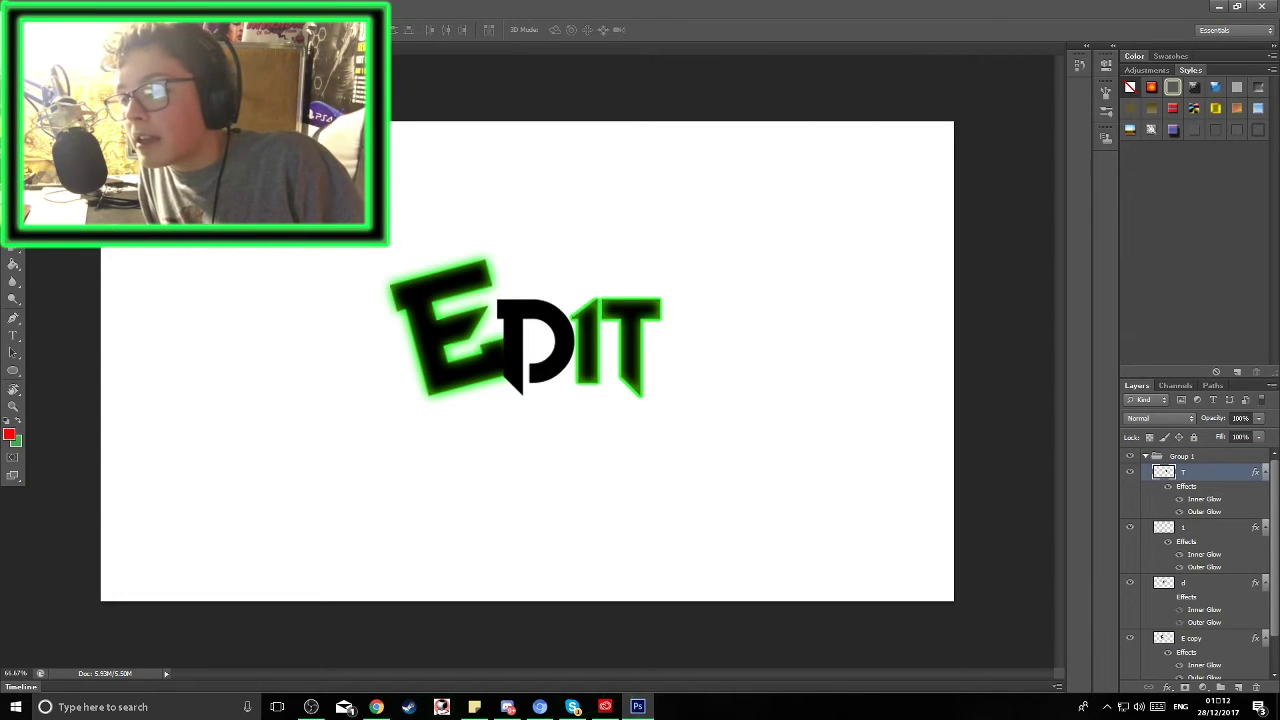
left_click(1185, 586)
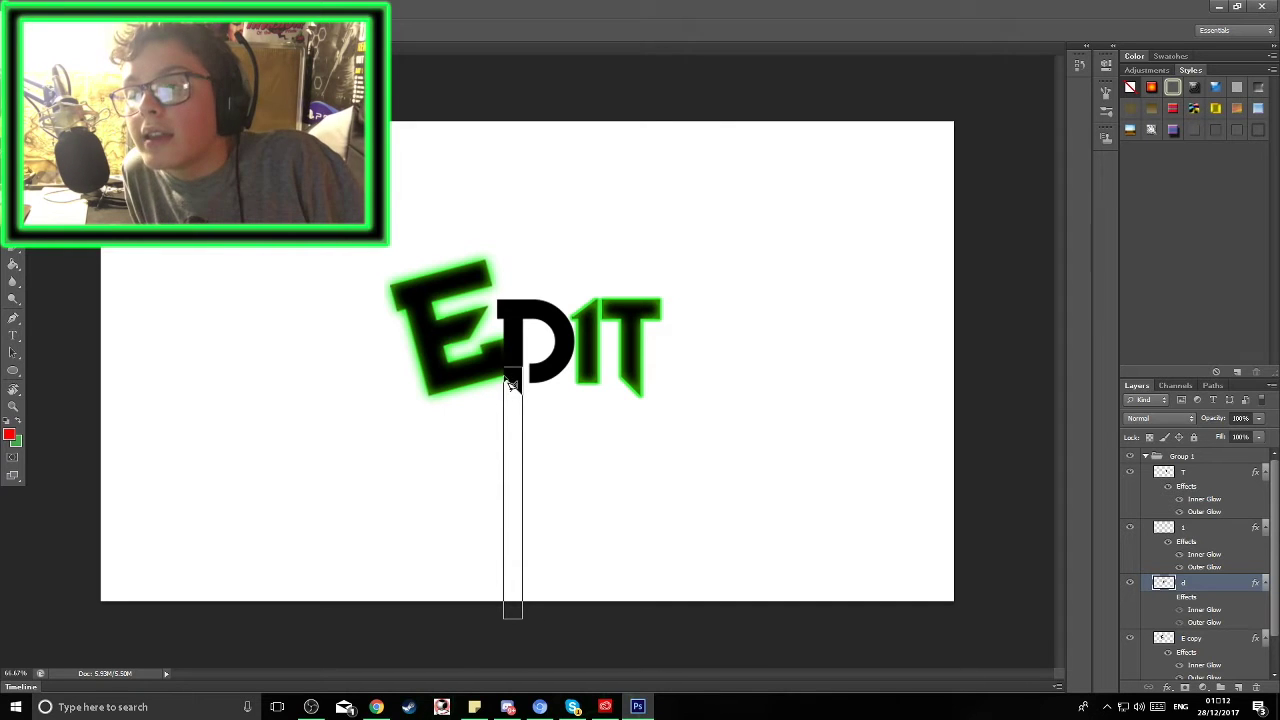
left_click(503, 422)
left_click(9, 433)
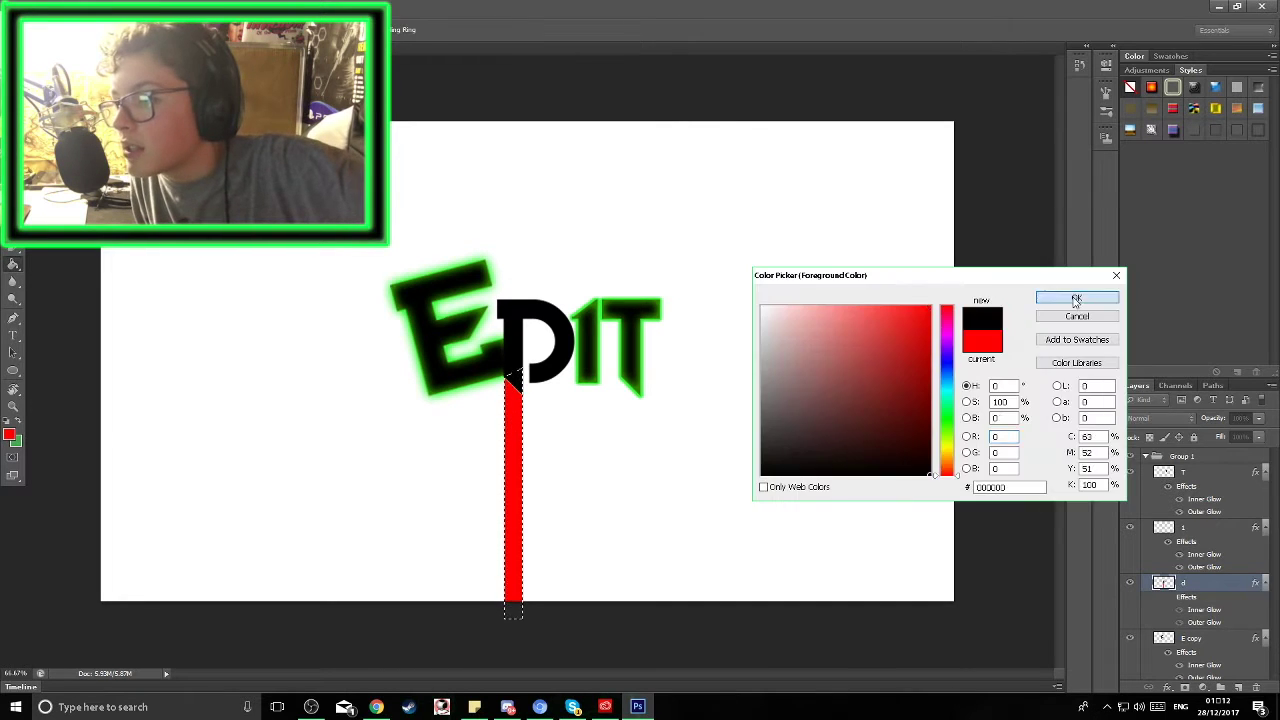
left_click(1071, 294)
left_click(518, 397)
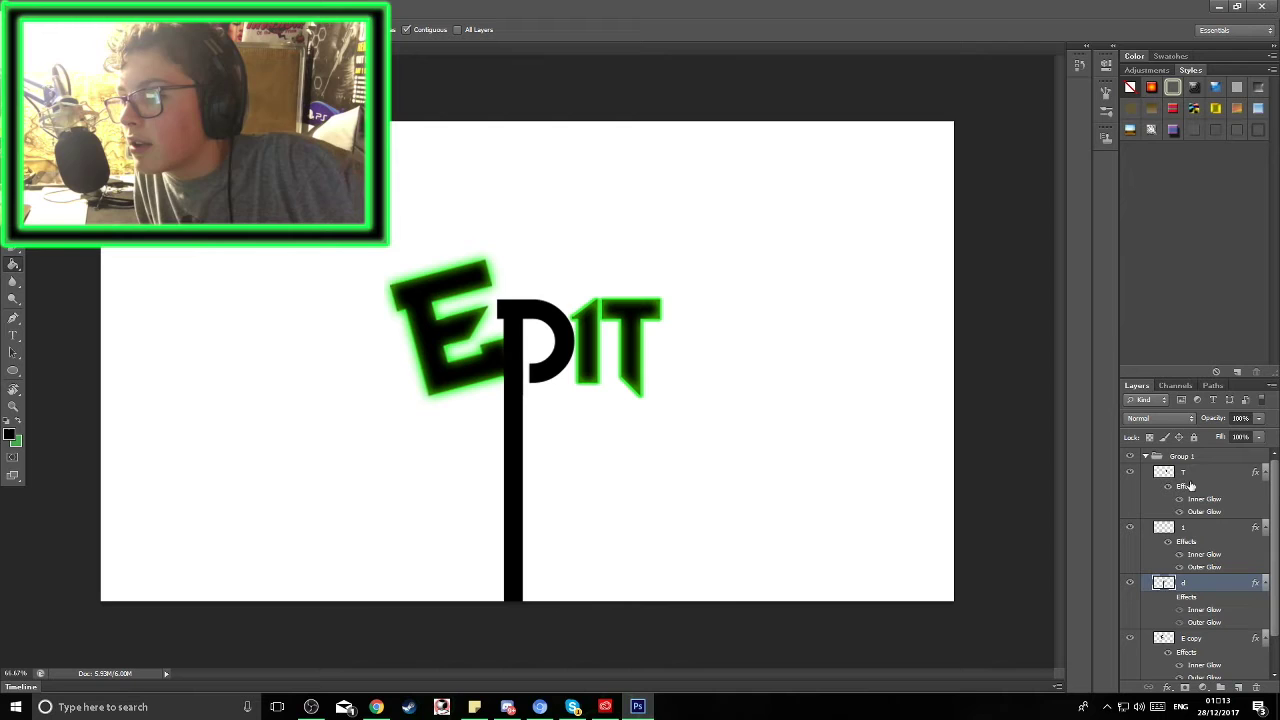
scroll(1195, 560, "down", 2)
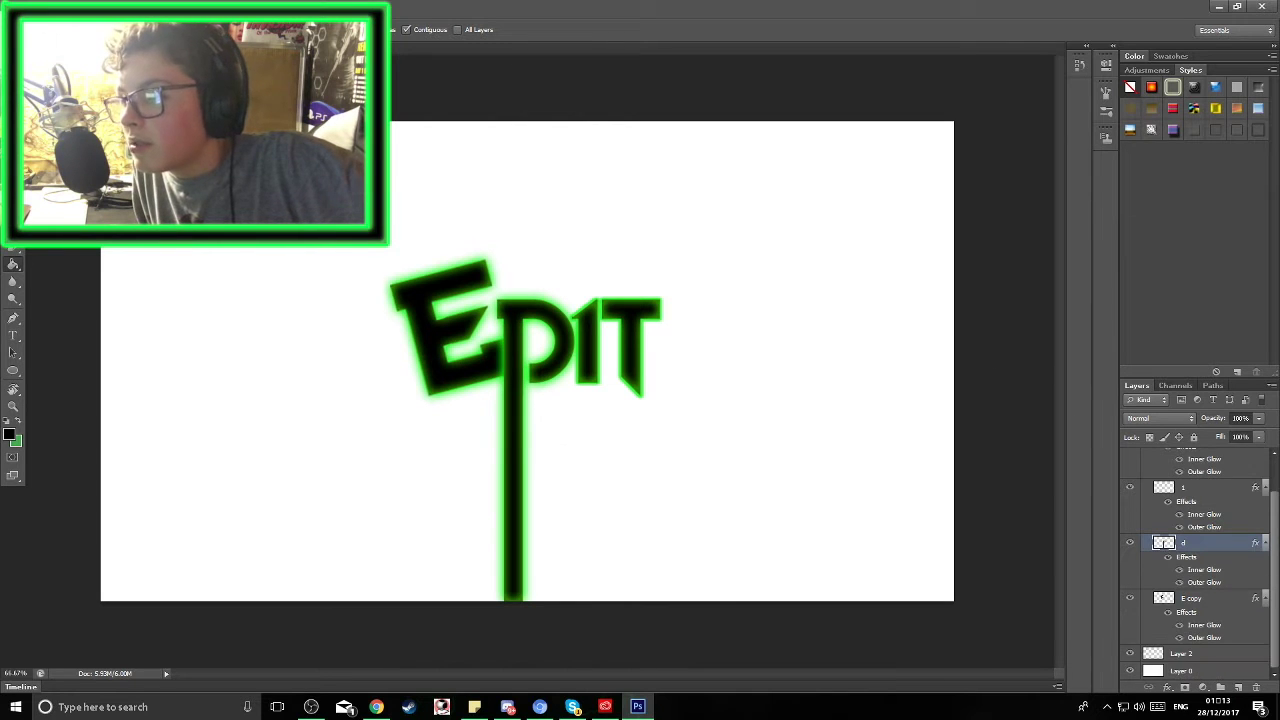
left_click(1181, 653)
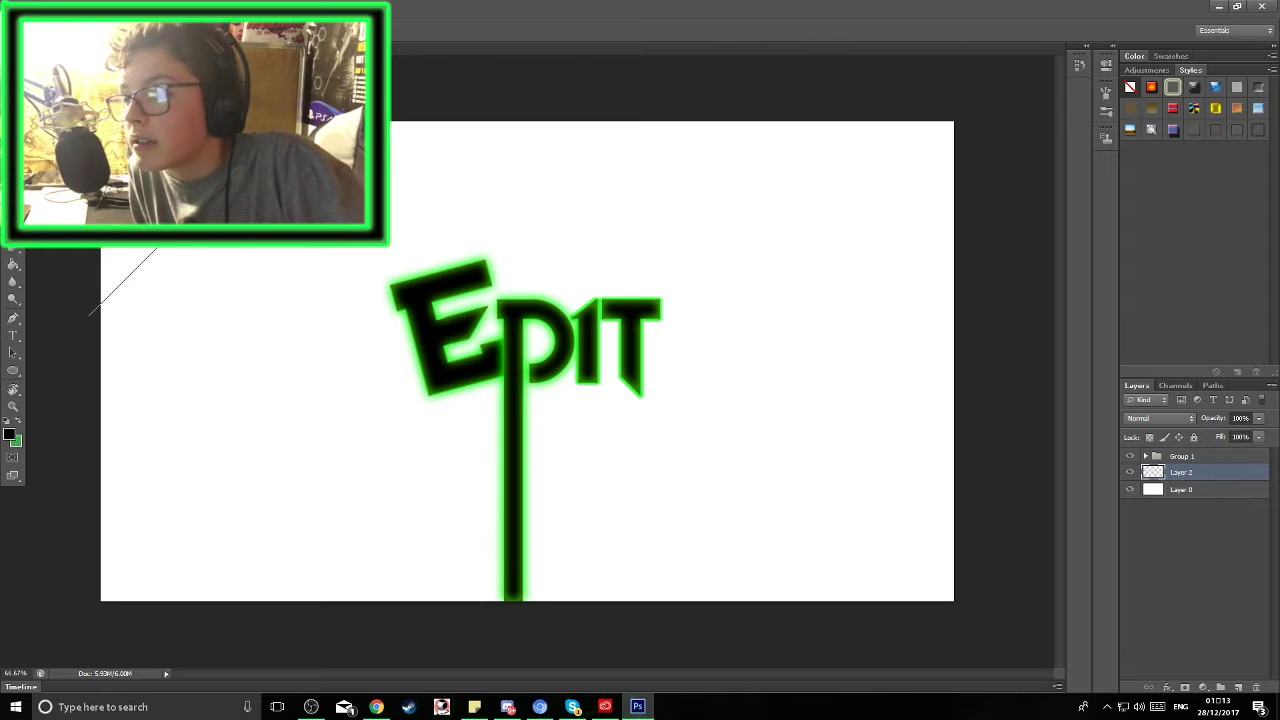
Step: Fill the diagonal band selection on Layer 2 with black, then try and discard a rotated copy
key("g")
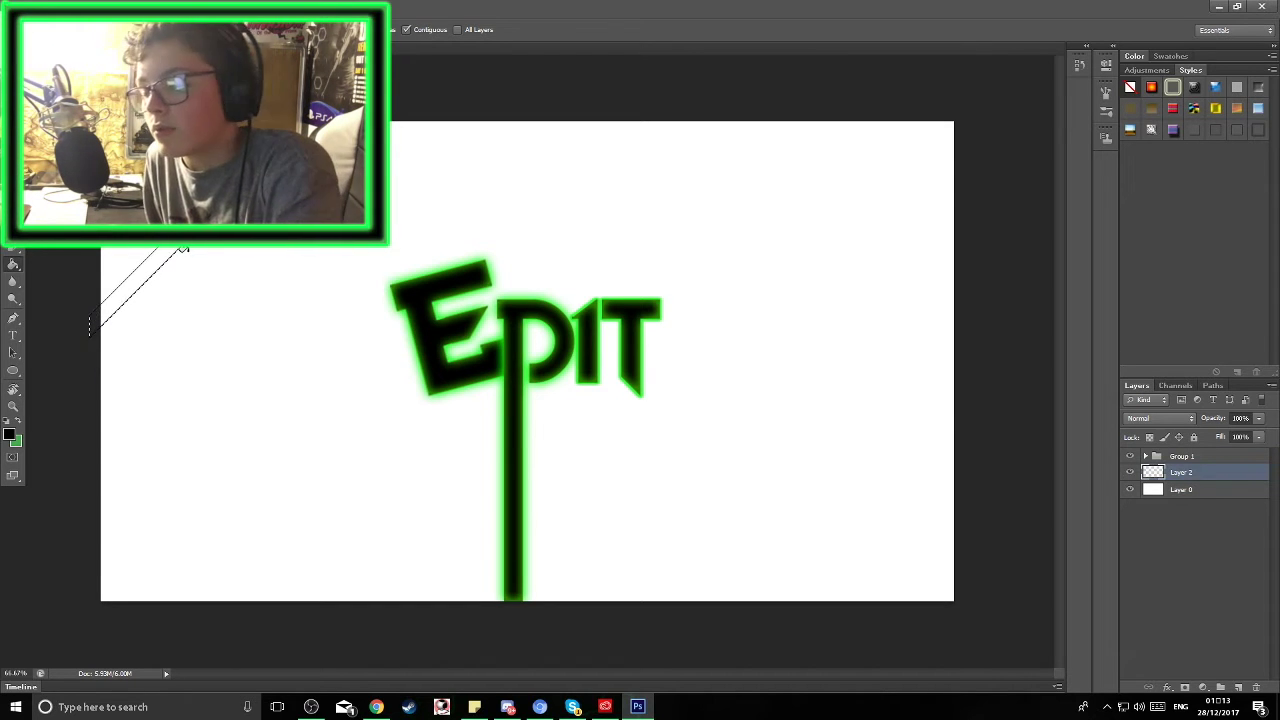
left_click(182, 254)
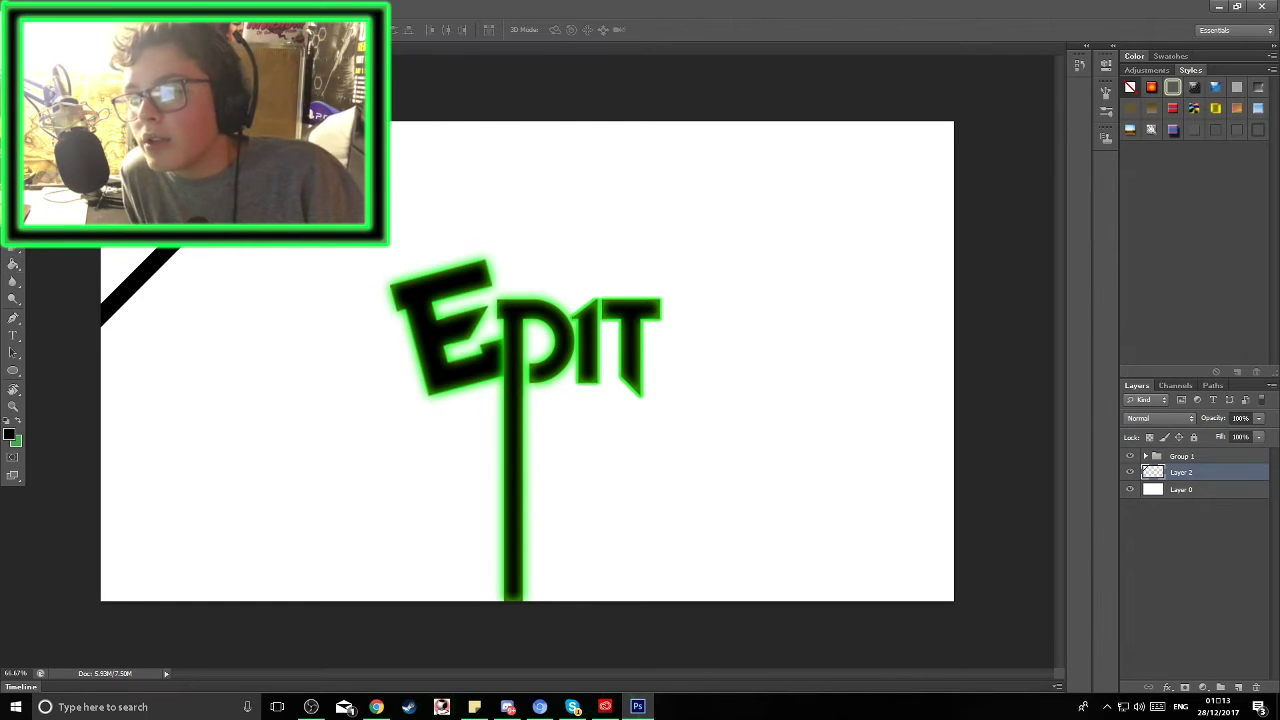
key("ctrl+j")
left_click_drag(170, 240, 757, 449)
key("ctrl+t")
left_click_drag(917, 508, 683, 194)
key("Return")
key("Delete")
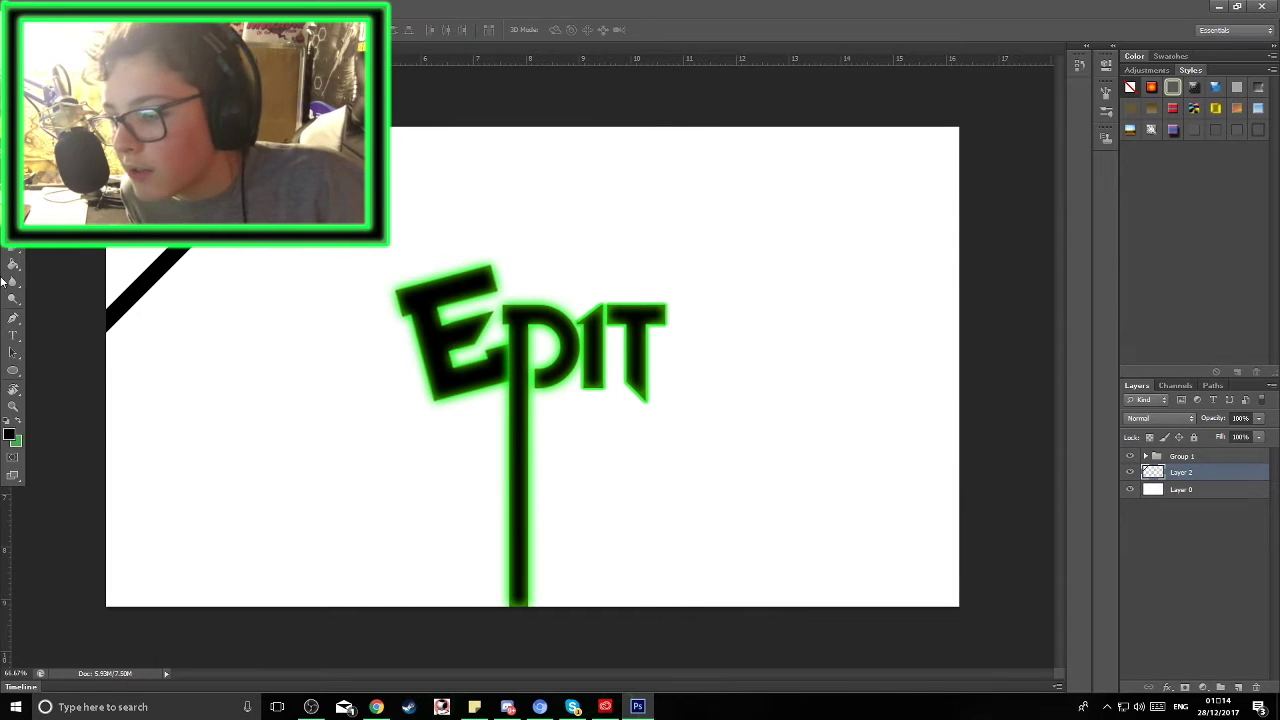
Step: Tilt the diagonal band with Free Transform, then cancel a further resize attempt
key("ctrl+t")
left_click_drag(311, 331, 340, 349)
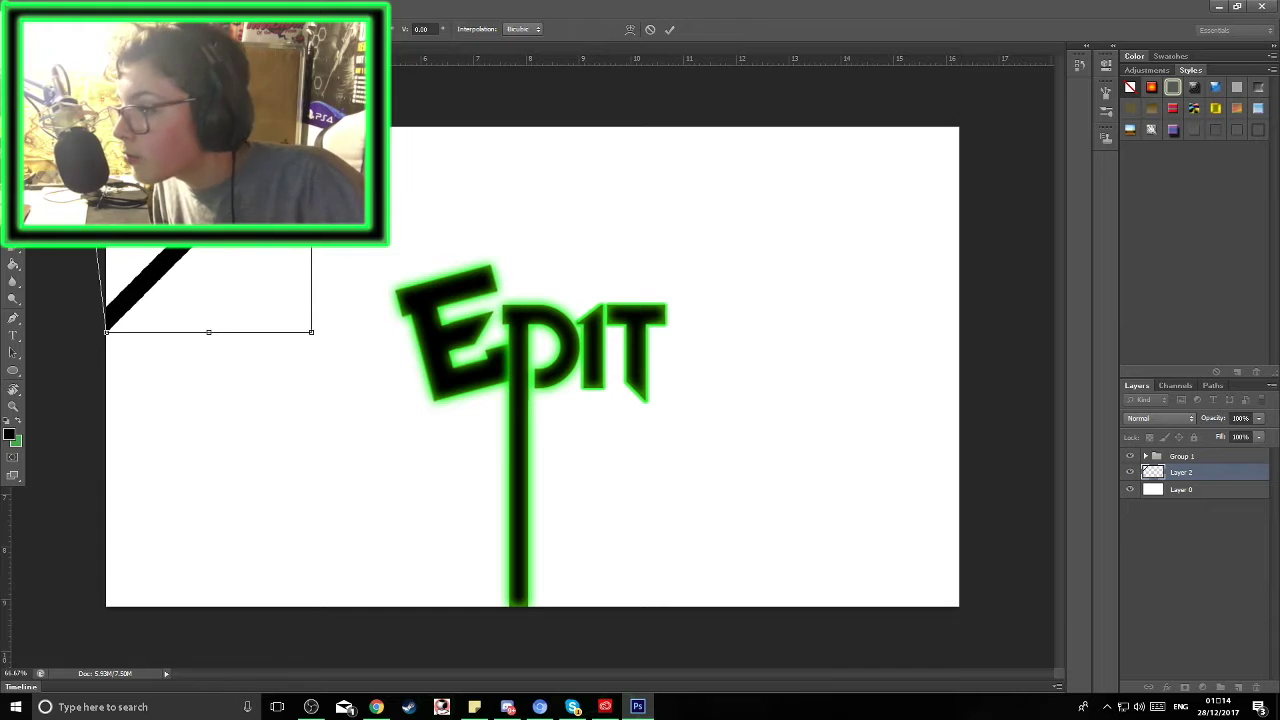
key("Return")
key("ctrl+t")
left_click_drag(317, 343, 343, 363)
key("Escape")
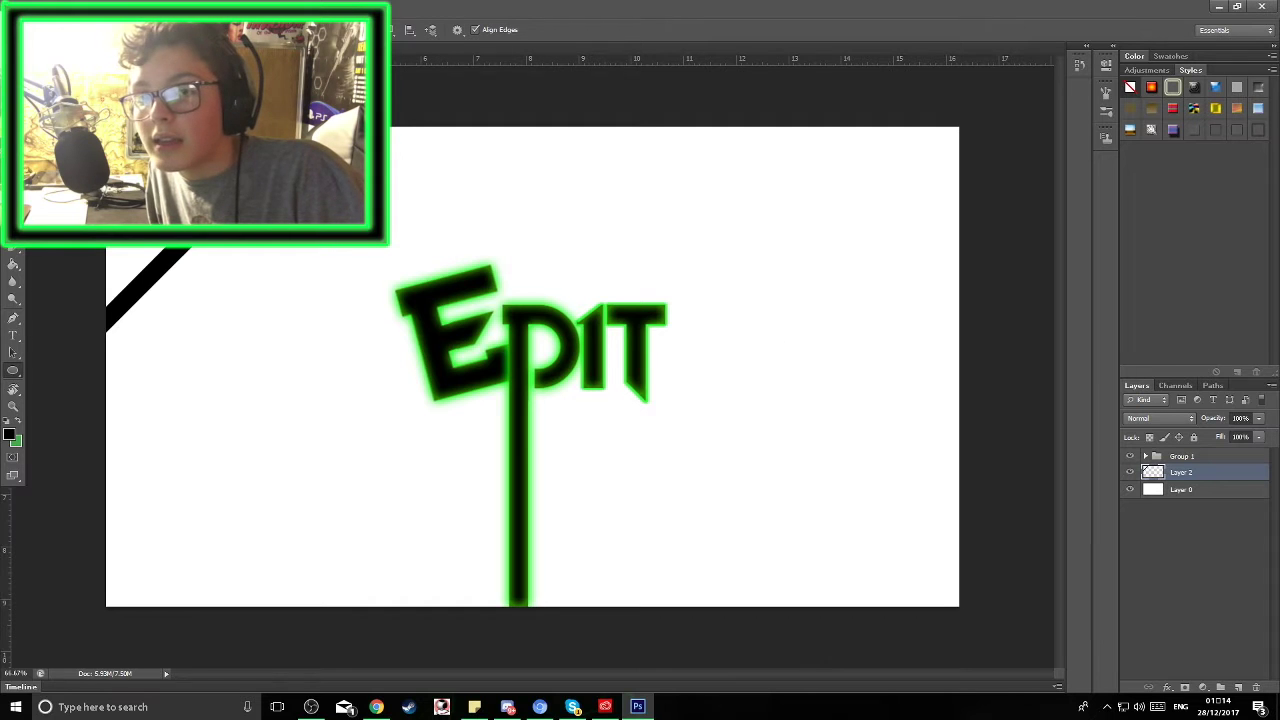
Step: Draw a black ring at bottom right, delete the diagonal band layer, and copy the ring to the top-left corner
mouse_move(630, 296)
left_mouse_down()
mouse_move(878, 543)
mouse_move(843, 538)
left_mouse_up()
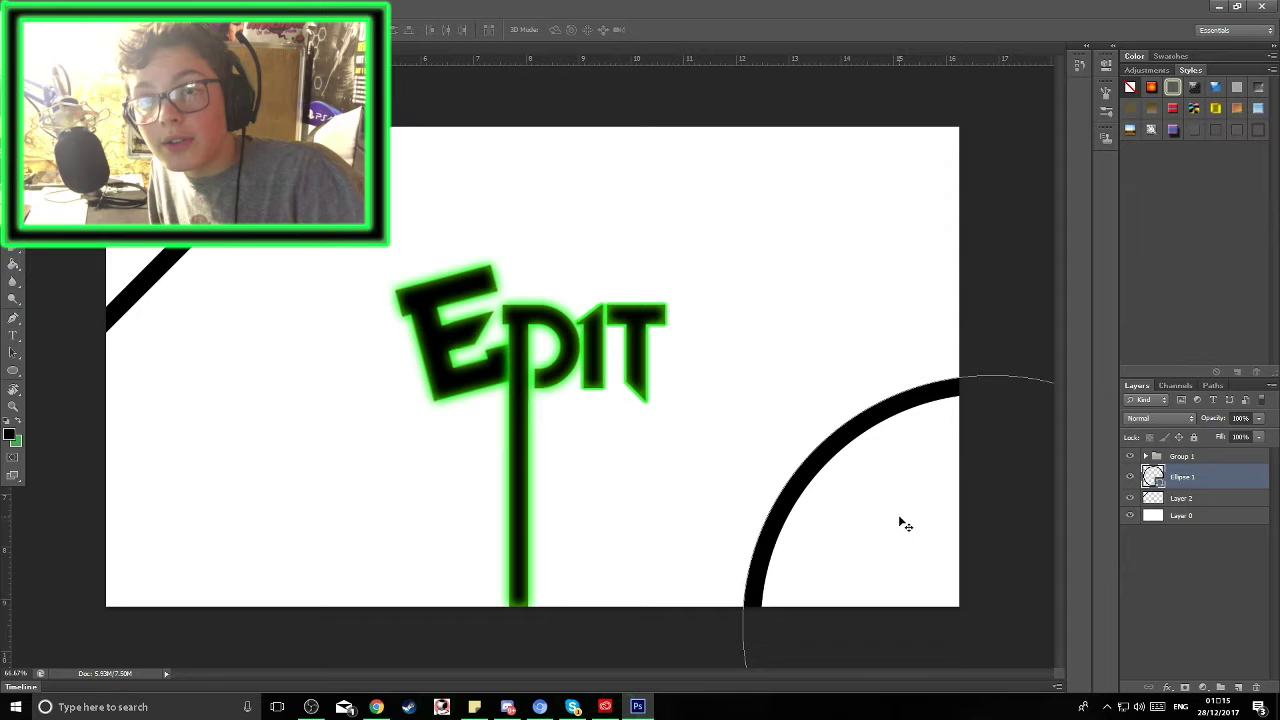
left_click(1209, 500)
key("Delete")
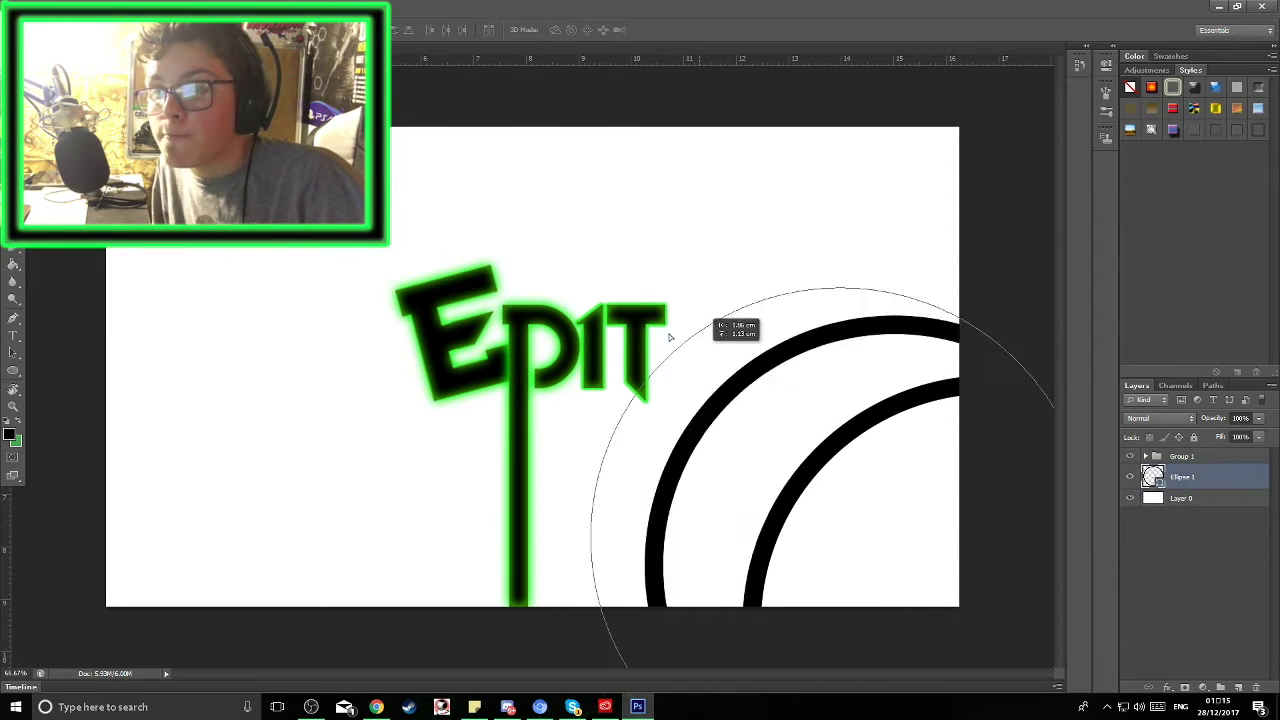
key("ctrl+minus")
left_click_drag(493, 357, 363, 333)
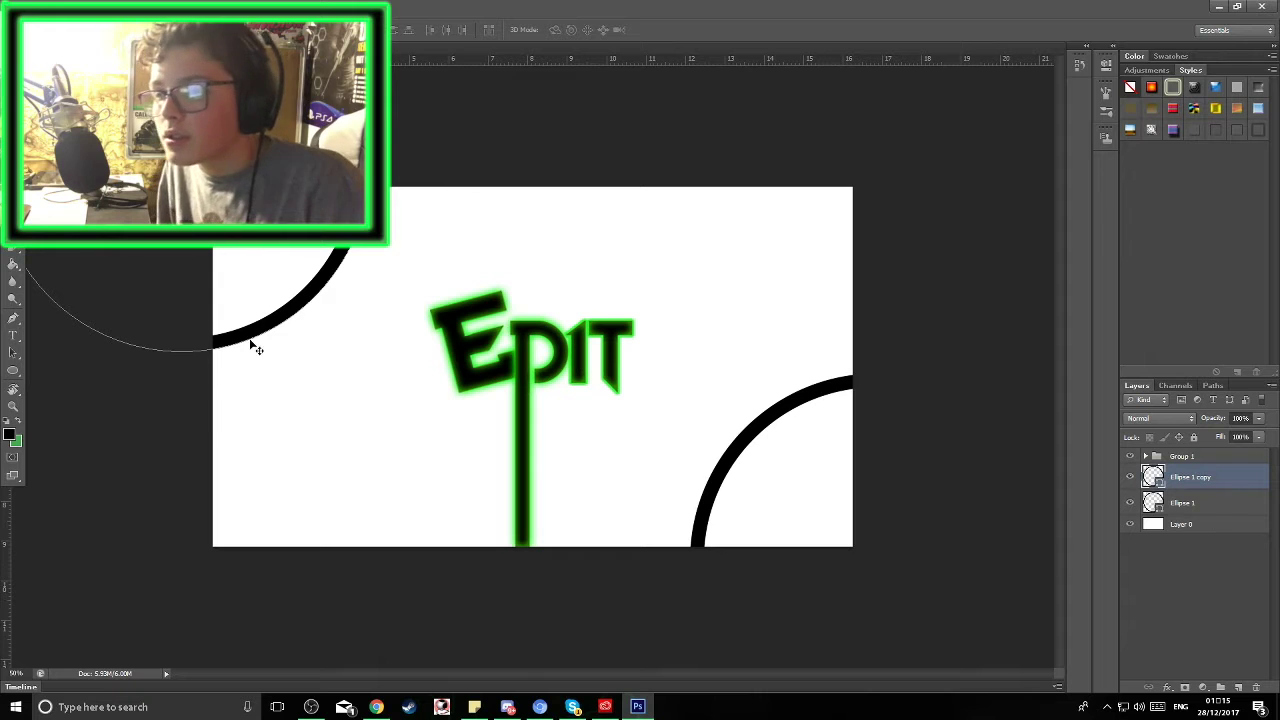
left_click_drag(765, 468, 397, 457)
key("ctrl+z")
Step: Lay a gradient from lower left to upper right on the layer
right_click(108, 256)
left_click(160, 290)
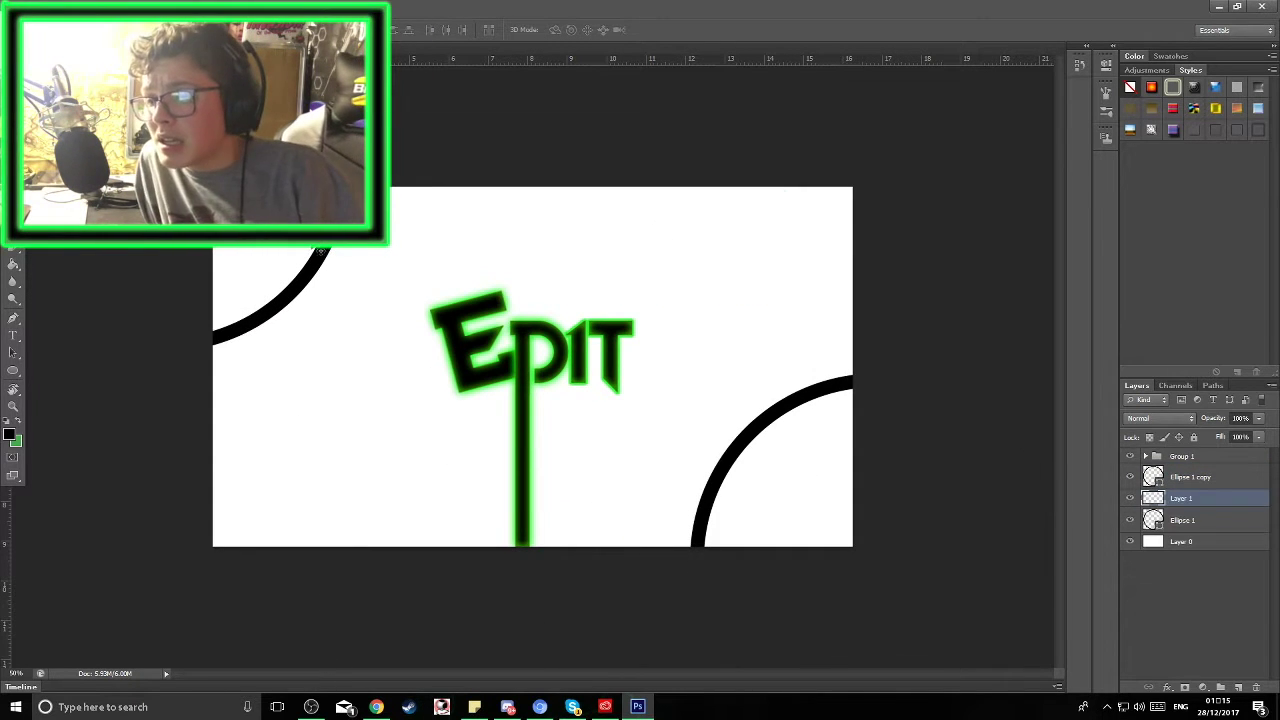
left_click_drag(916, 307, 919, 299)
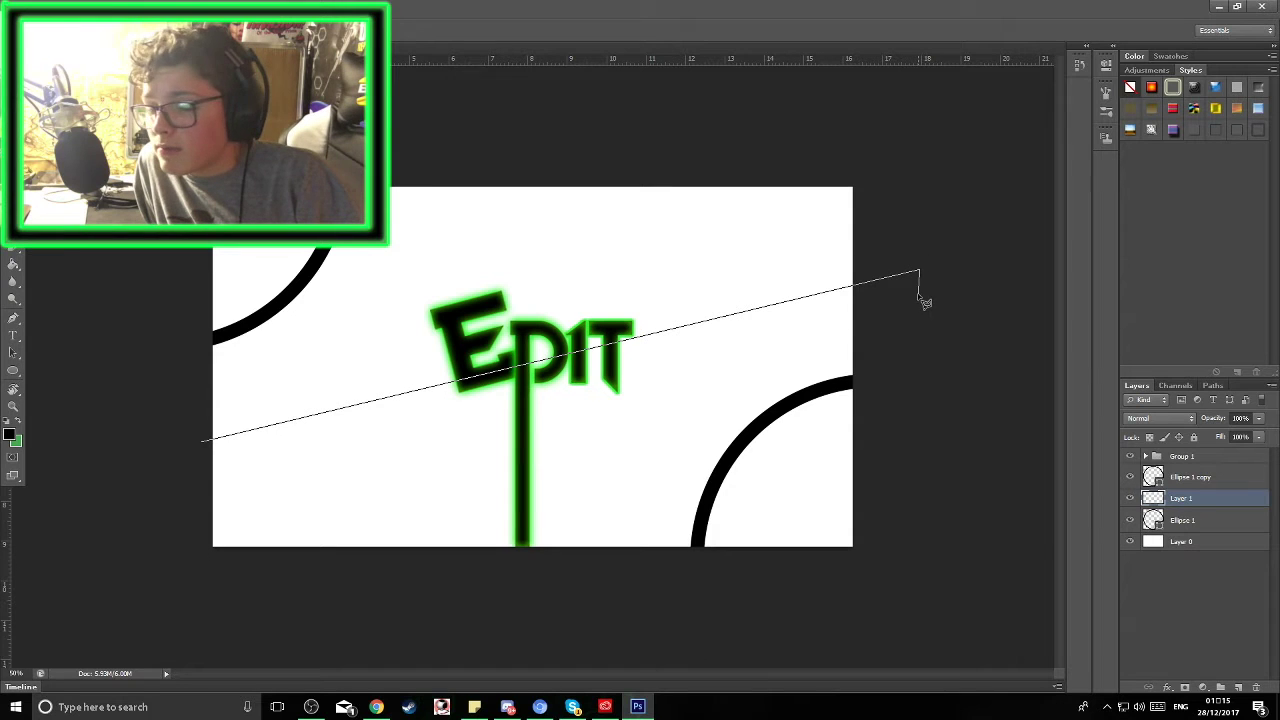
Step: Outline a thin strip across the canvas with the Polygonal Lasso and fill it black
left_click(206, 288)
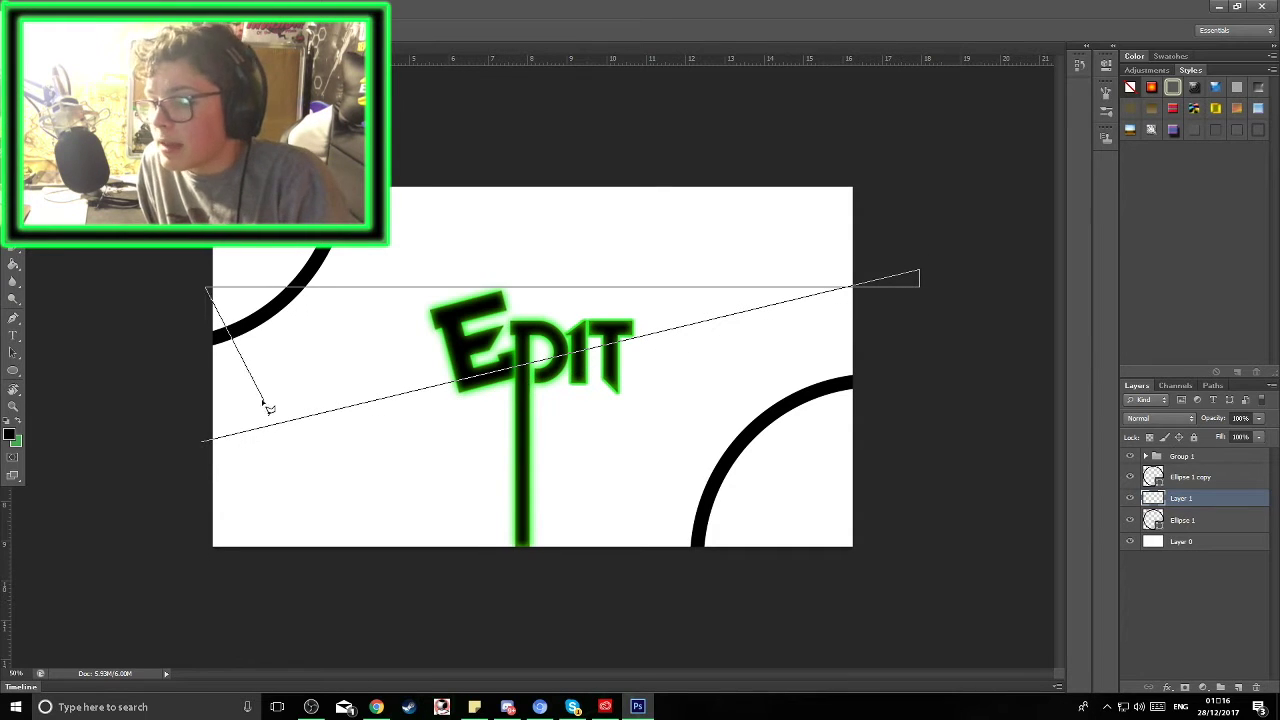
key("Escape")
left_click(186, 422)
left_click(936, 288)
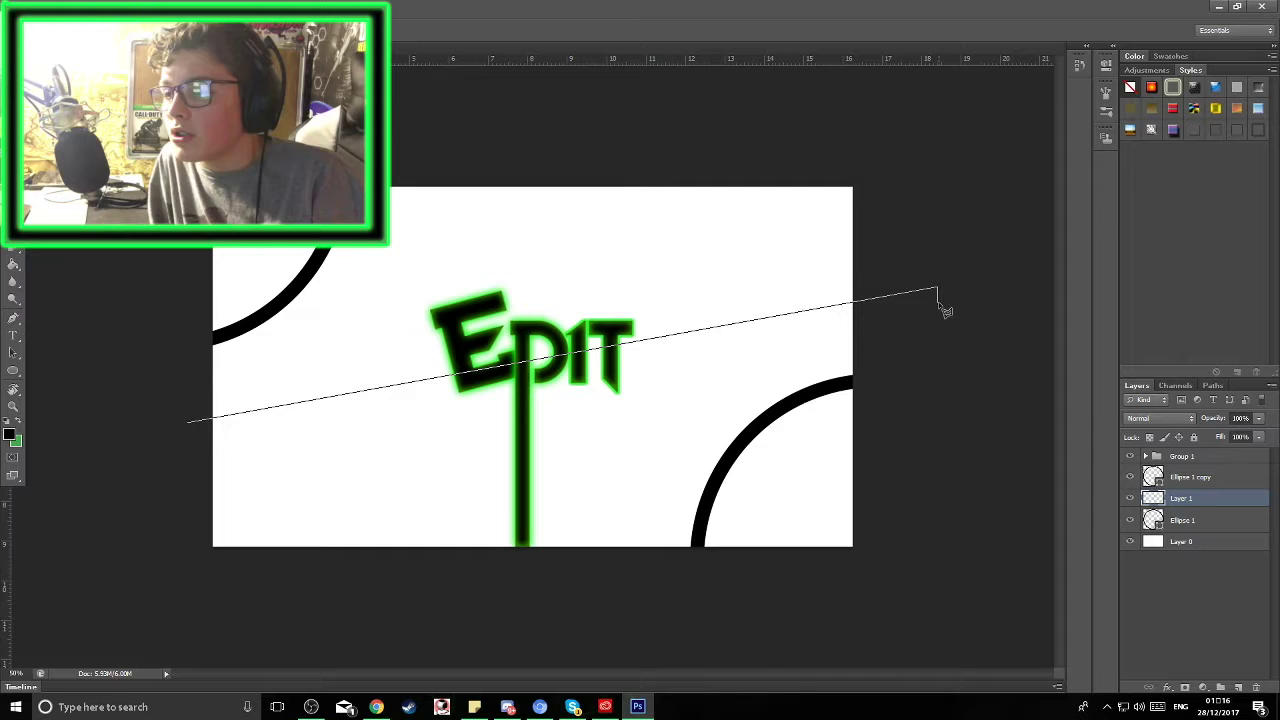
left_click(936, 302)
double_click(189, 441)
key("g")
left_click(286, 411)
key("ctrl+d")
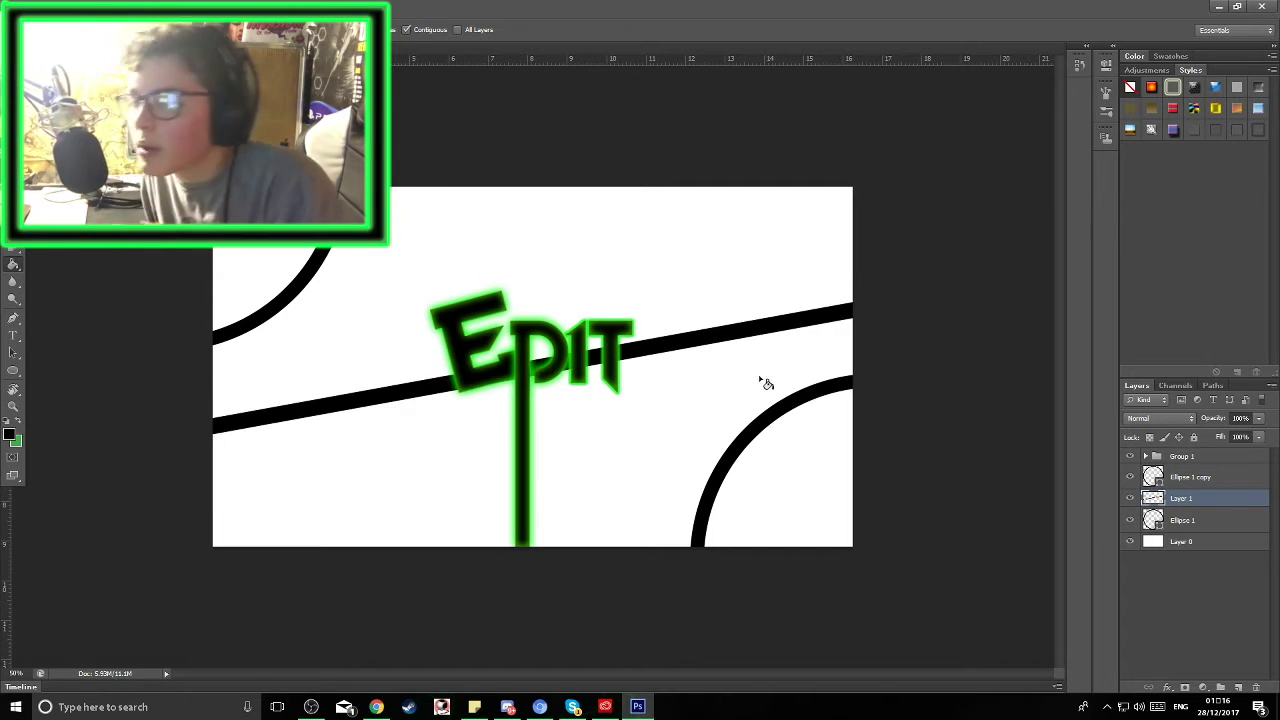
key("v")
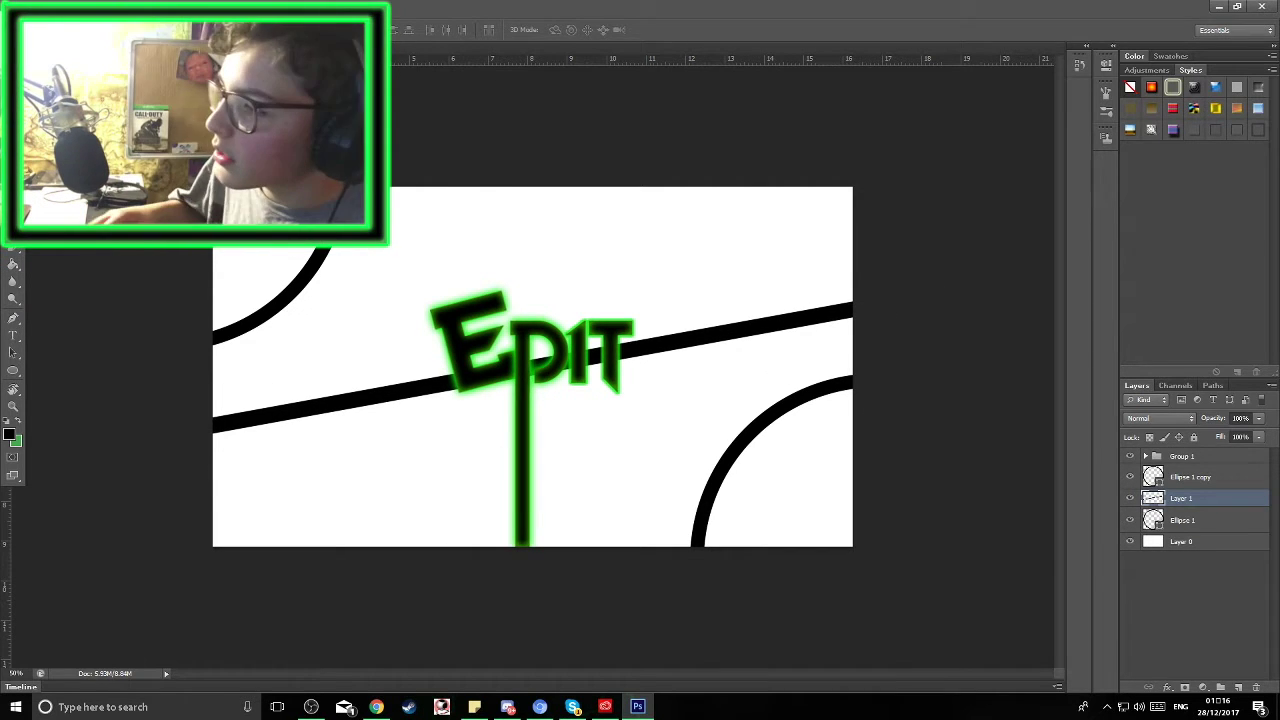
Step: Add Layer 2 and fill the second and third diagonal strips with black
left_click(125, 8)
key("ctrl+shift+alt+n")
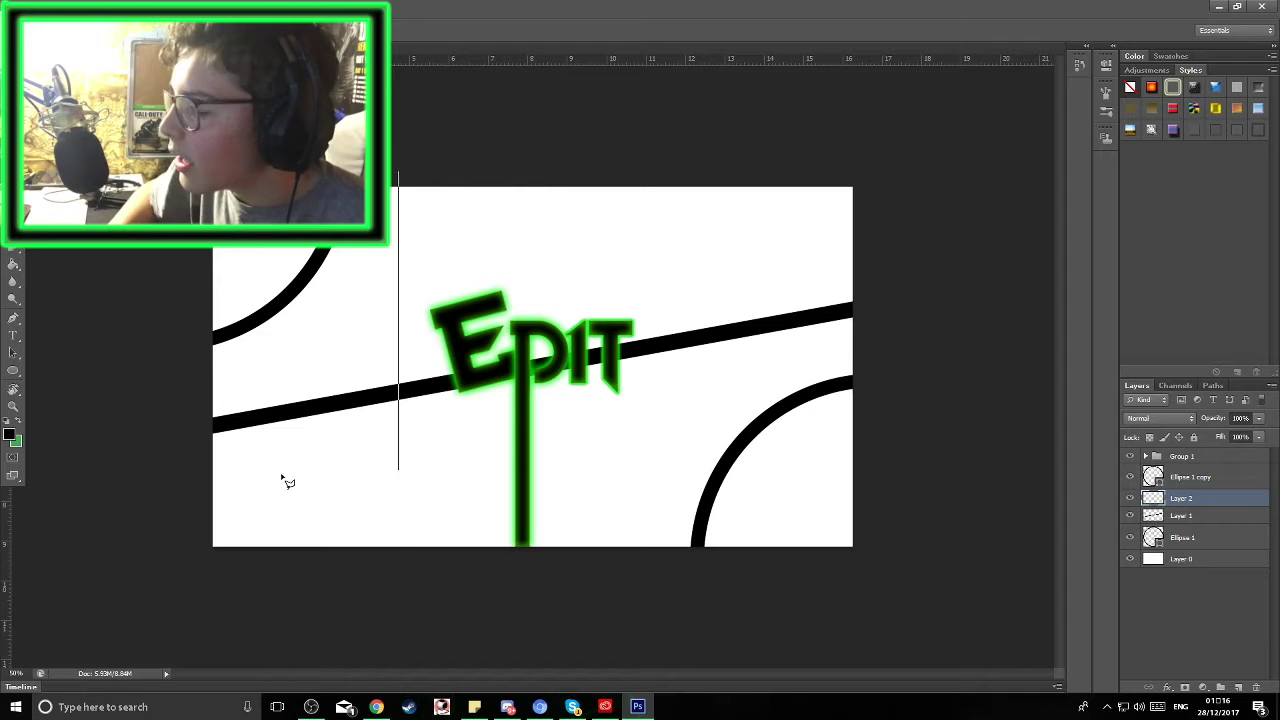
left_click(400, 175)
key("g")
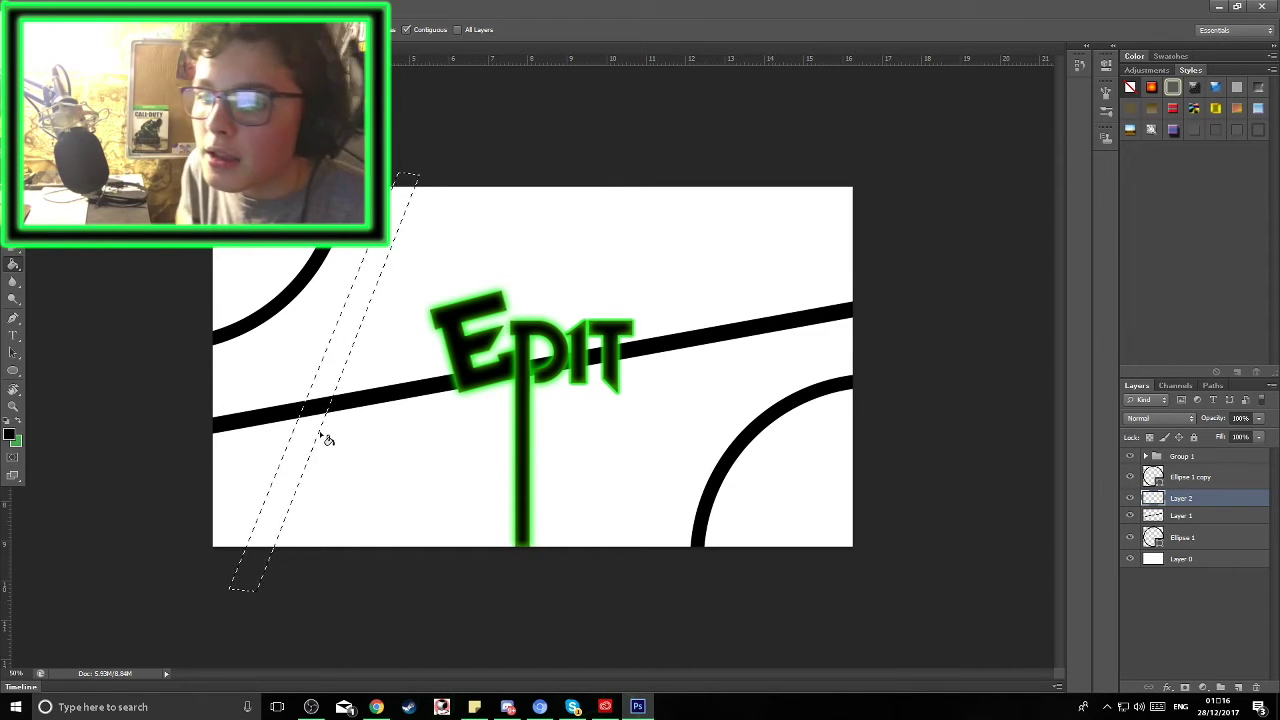
left_click(323, 434)
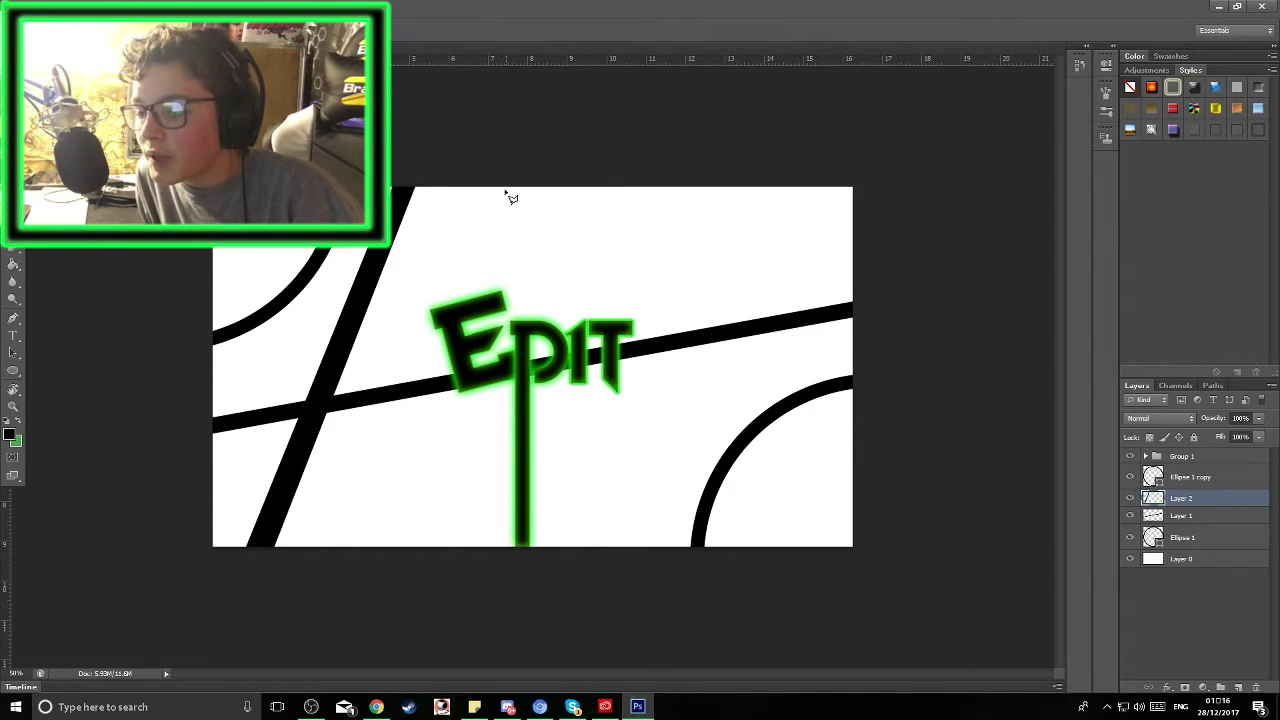
key("g")
left_click(588, 251)
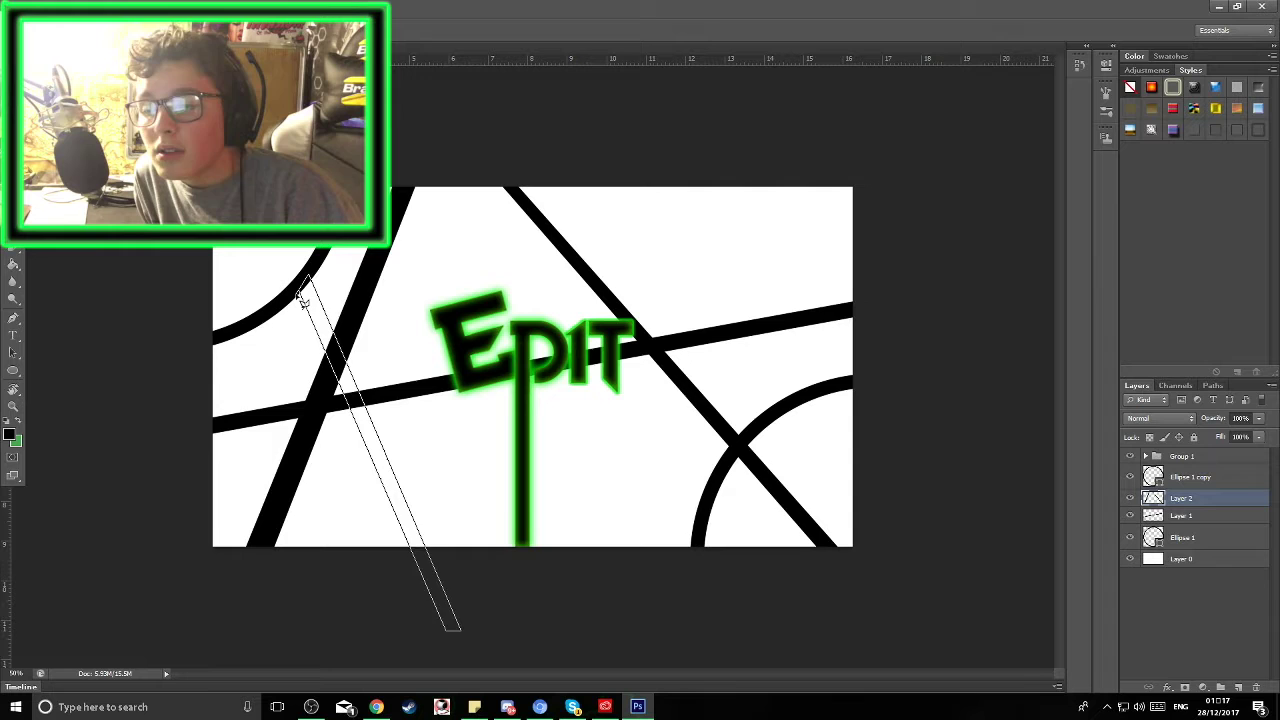
left_click(302, 288)
key("g")
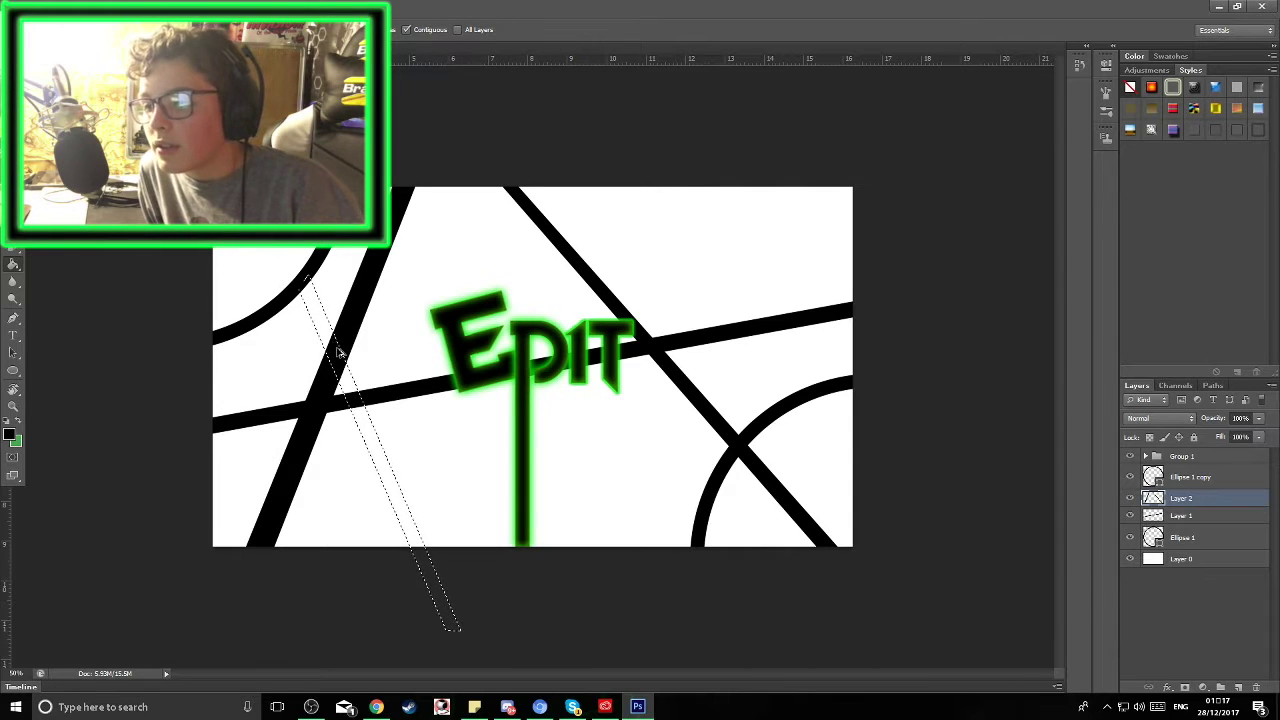
Step: Add two new empty layers, Layer 3 and Layer 4
right_click(308, 256)
left_click(240, 335)
key("Return")
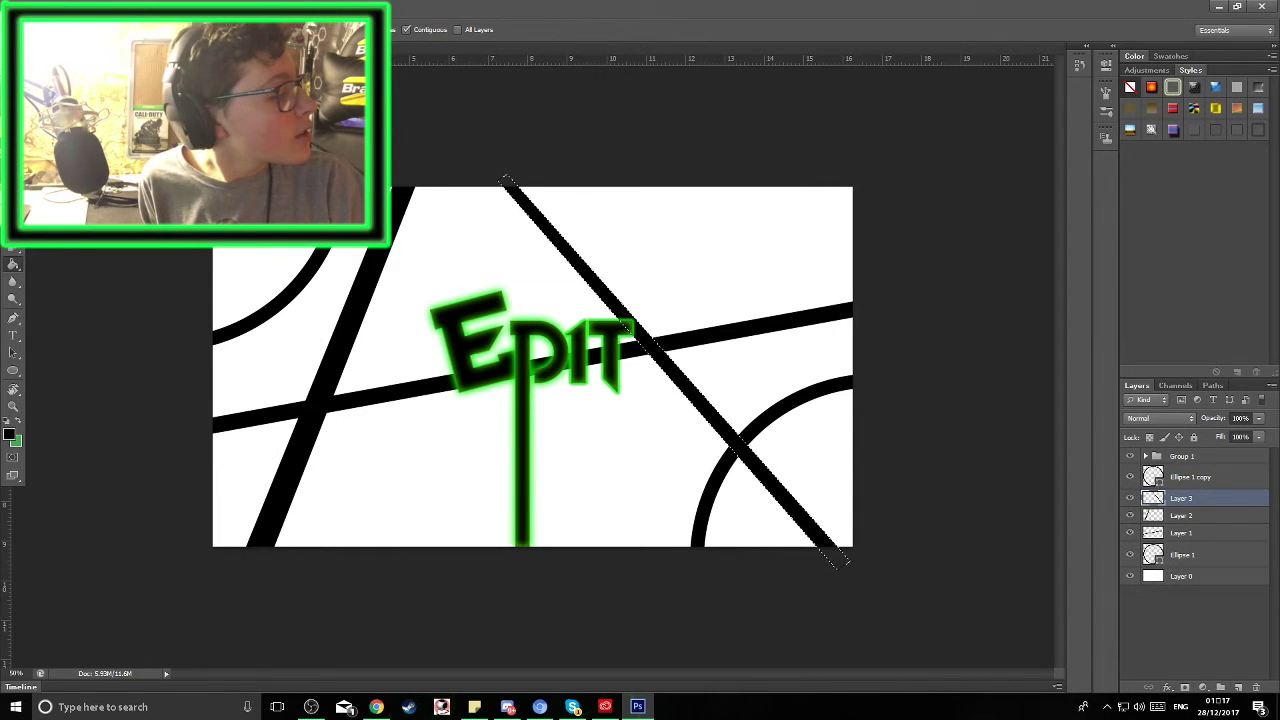
right_click(196, 256)
left_click(240, 335)
left_click(746, 223)
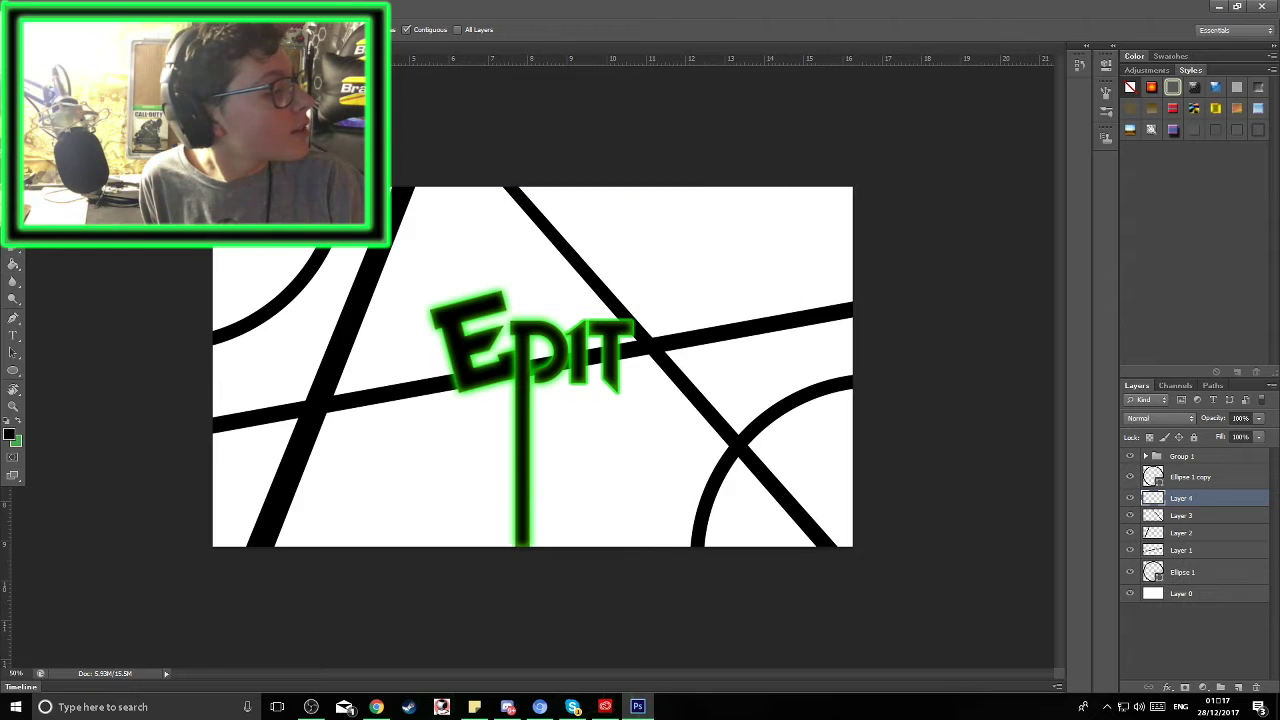
Step: Outline and fill the fourth black strip from the top right, then select all four line layers
left_click(784, 182)
left_click(810, 180)
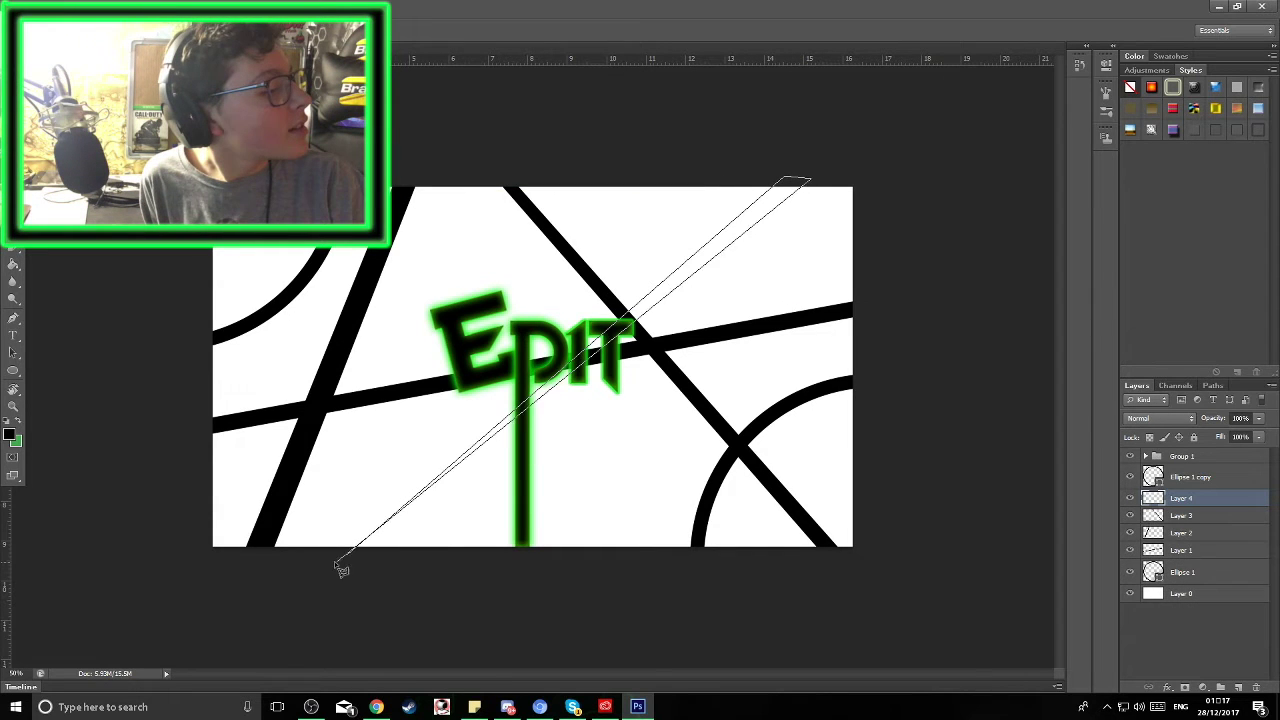
double_click(395, 568)
key("g")
left_click(443, 508)
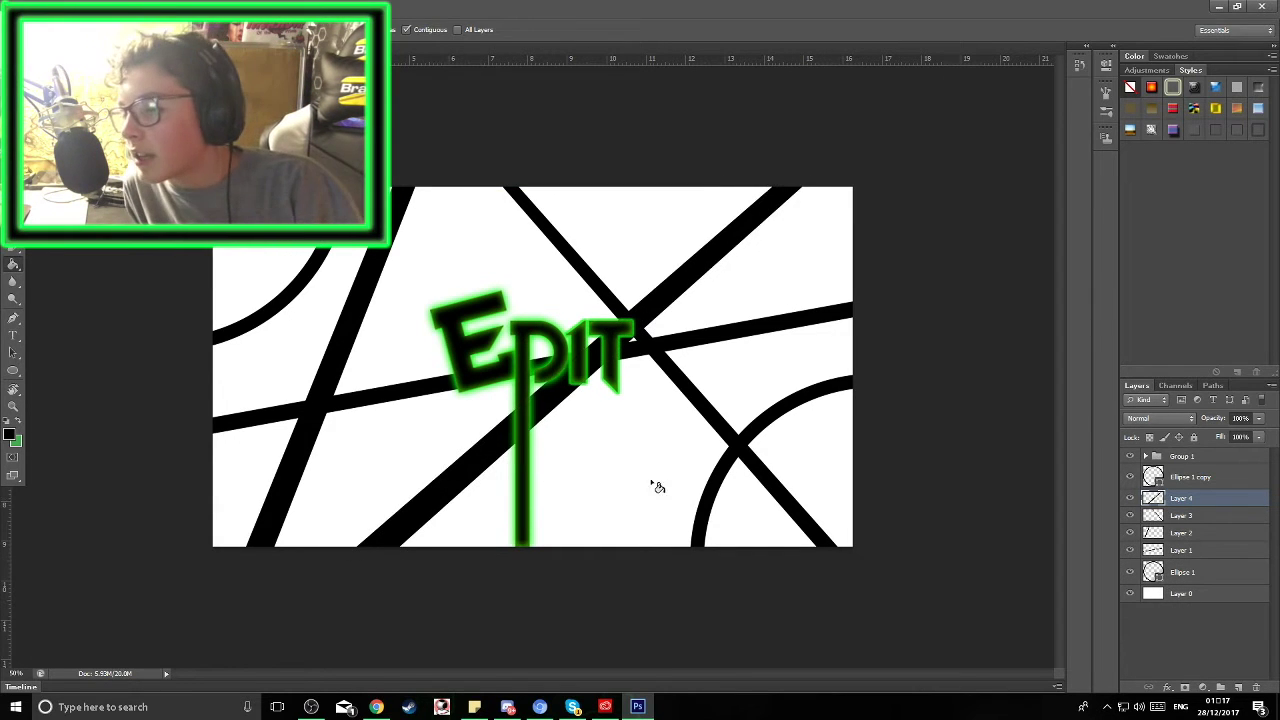
left_click(1190, 550, "ctrl")
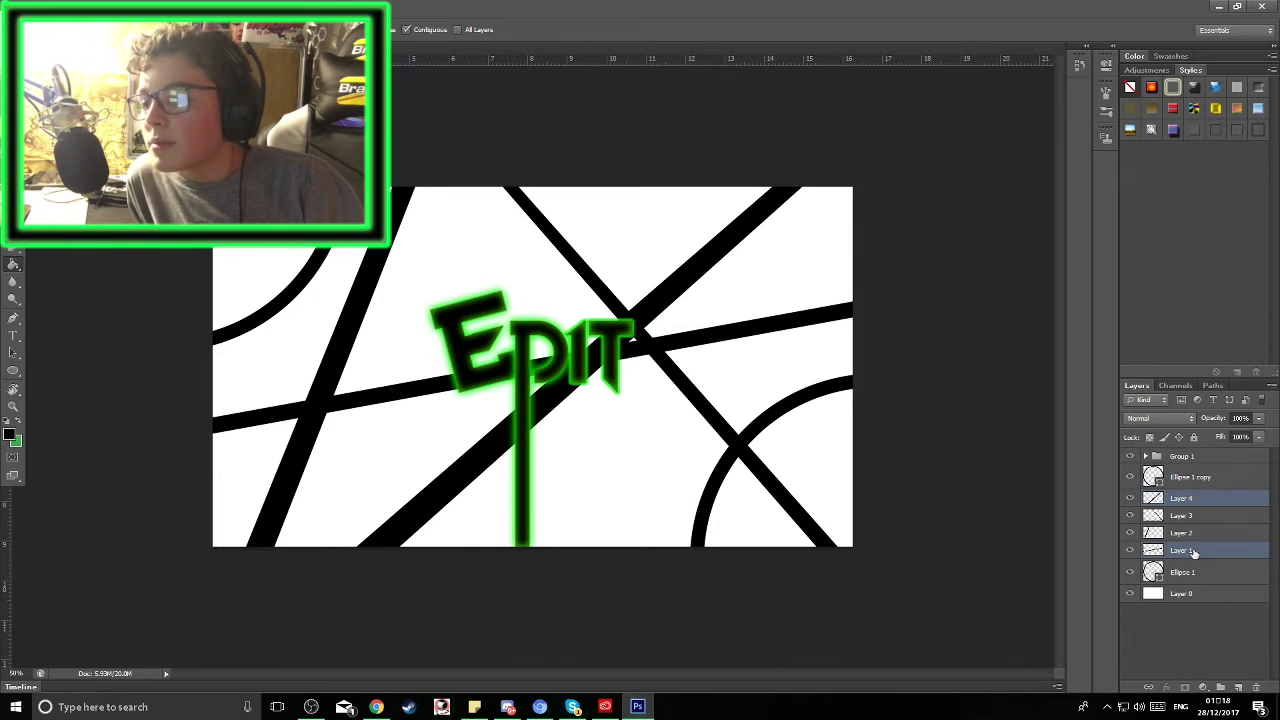
left_click(1181, 550, "shift")
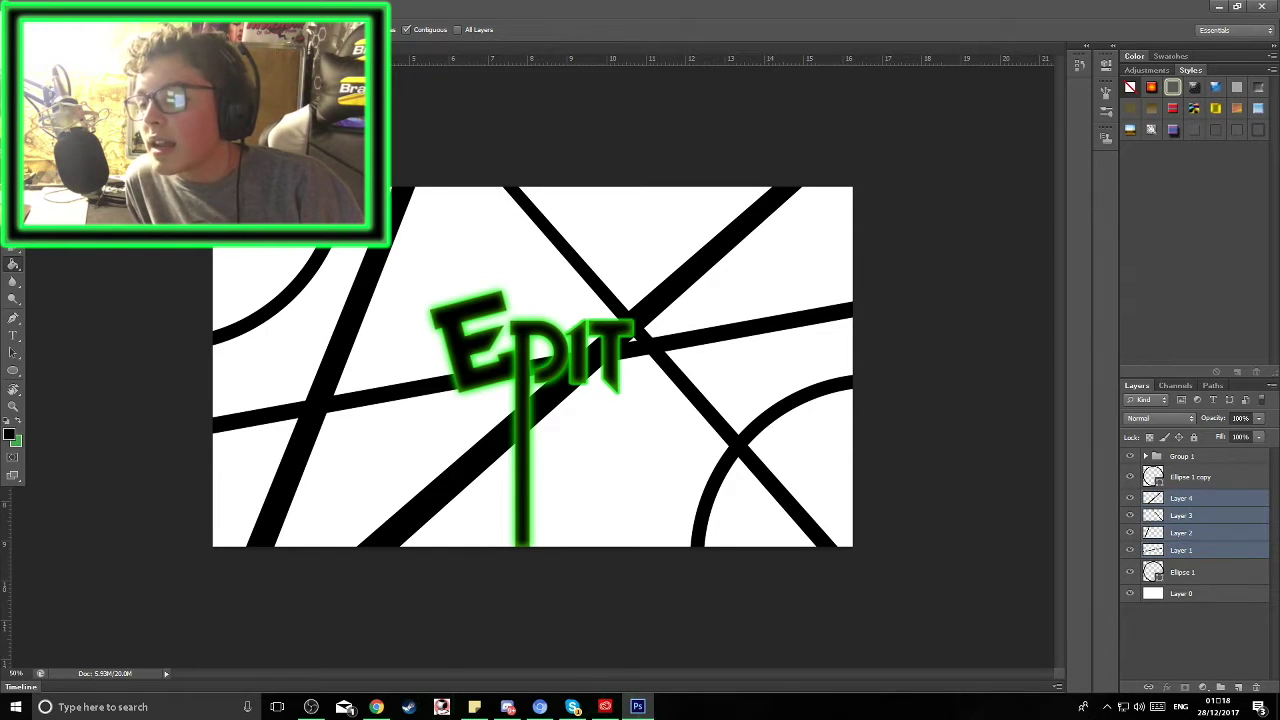
Step: Duplicate the four line layers and flip the copies horizontally into place
key("v")
left_click_drag(605, 300, 543, 294)
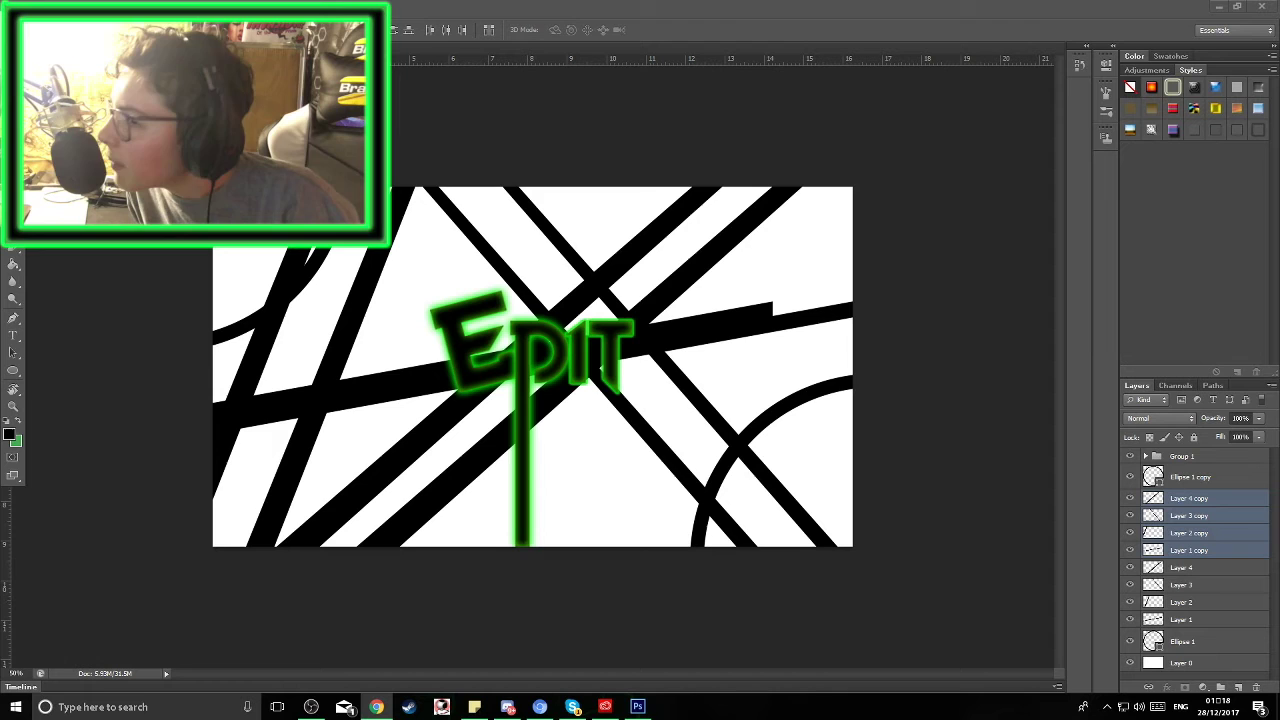
key("ctrl+t")
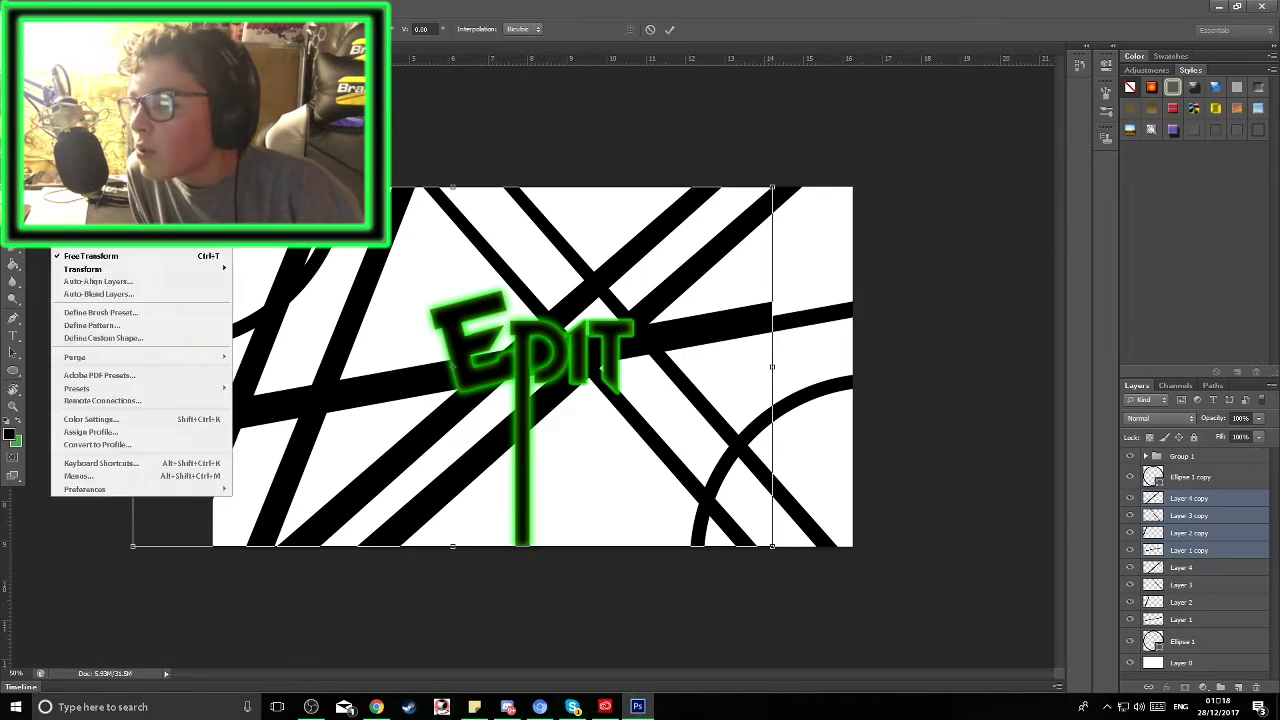
left_click(38, 10)
left_click(270, 414)
left_click_drag(631, 449, 829, 457)
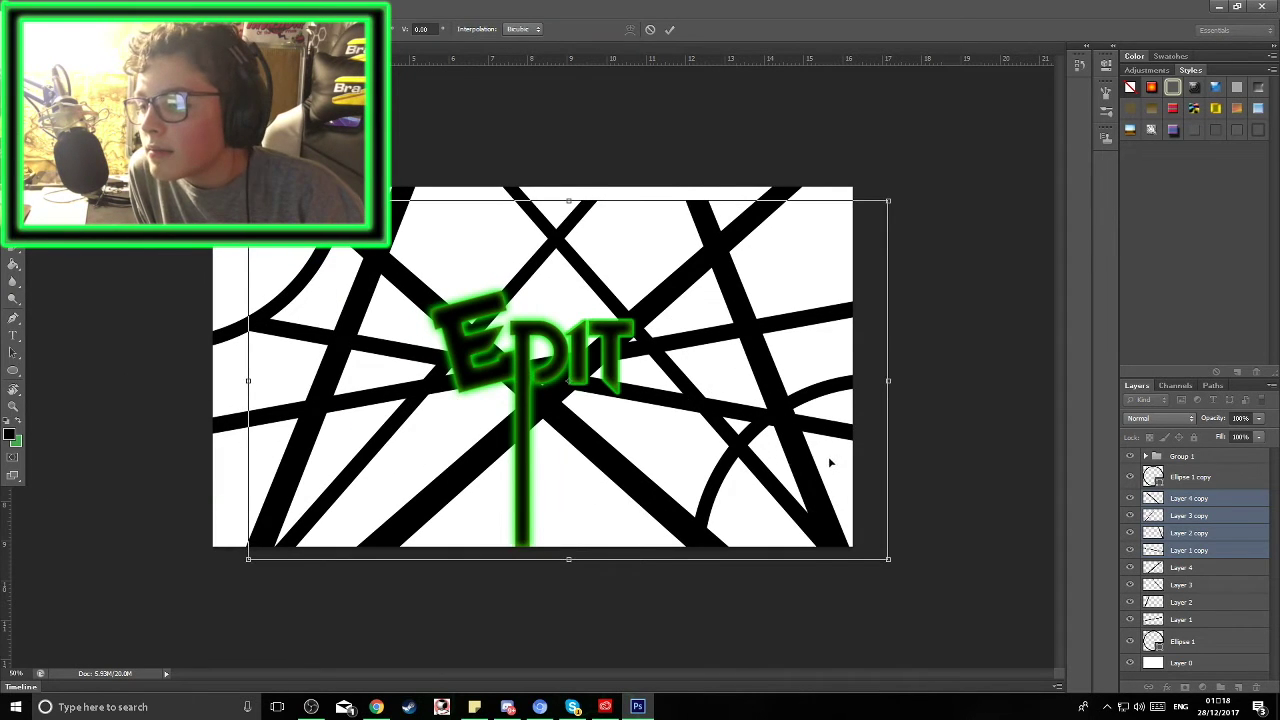
key("Return")
Step: Transform the copied lines again, shifting them right, and select the Ellipse 1 copy layer
key("ctrl+t")
right_click(51, 248)
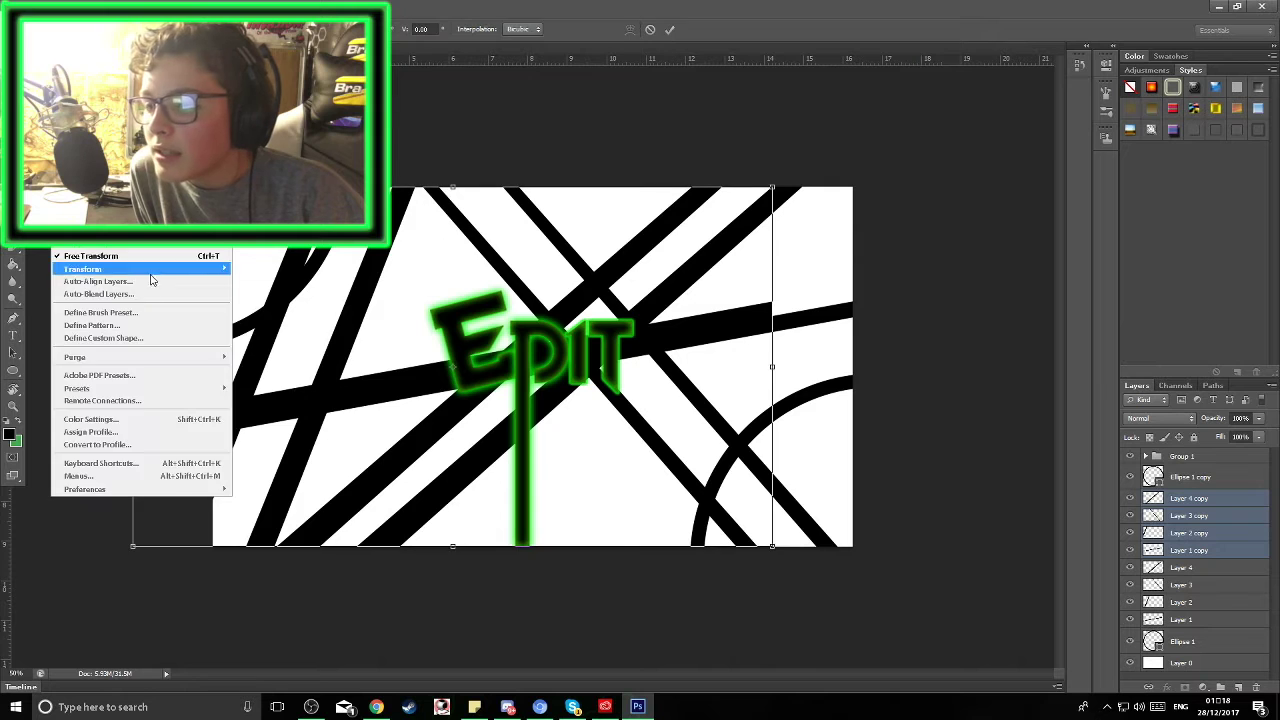
left_click(157, 266)
left_click_drag(653, 405, 741, 407)
key("Return")
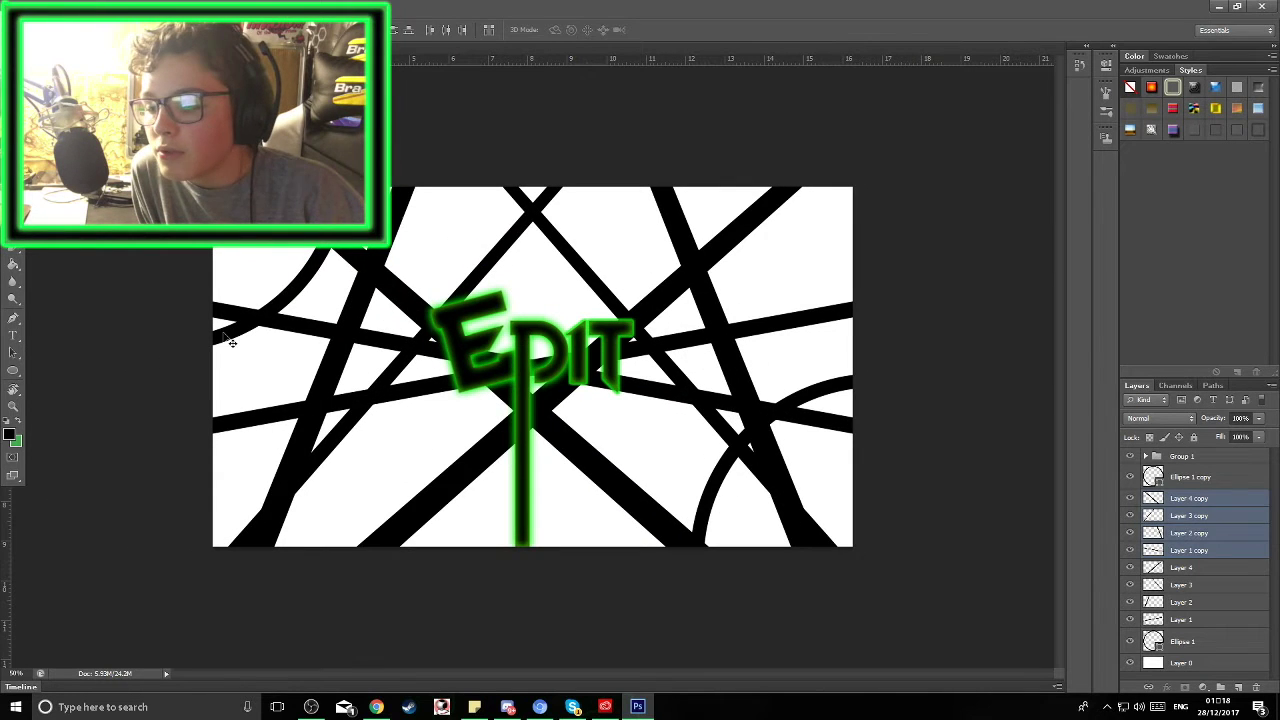
left_click(1190, 619)
Step: Copy the E copy layer's green glow effects onto the Ellipse 1 copy layer
left_click(1183, 641)
left_click(1182, 456)
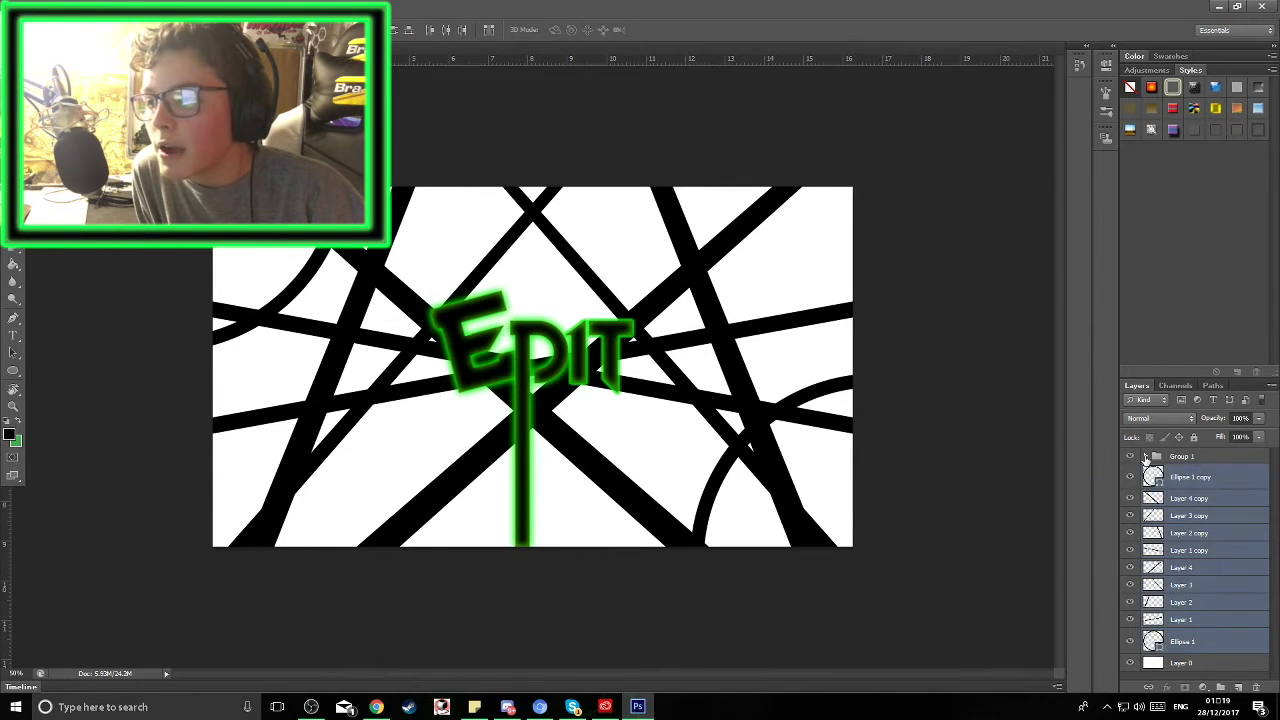
left_click(1145, 456)
left_click(1256, 473)
scroll(1258, 520, "down", 1)
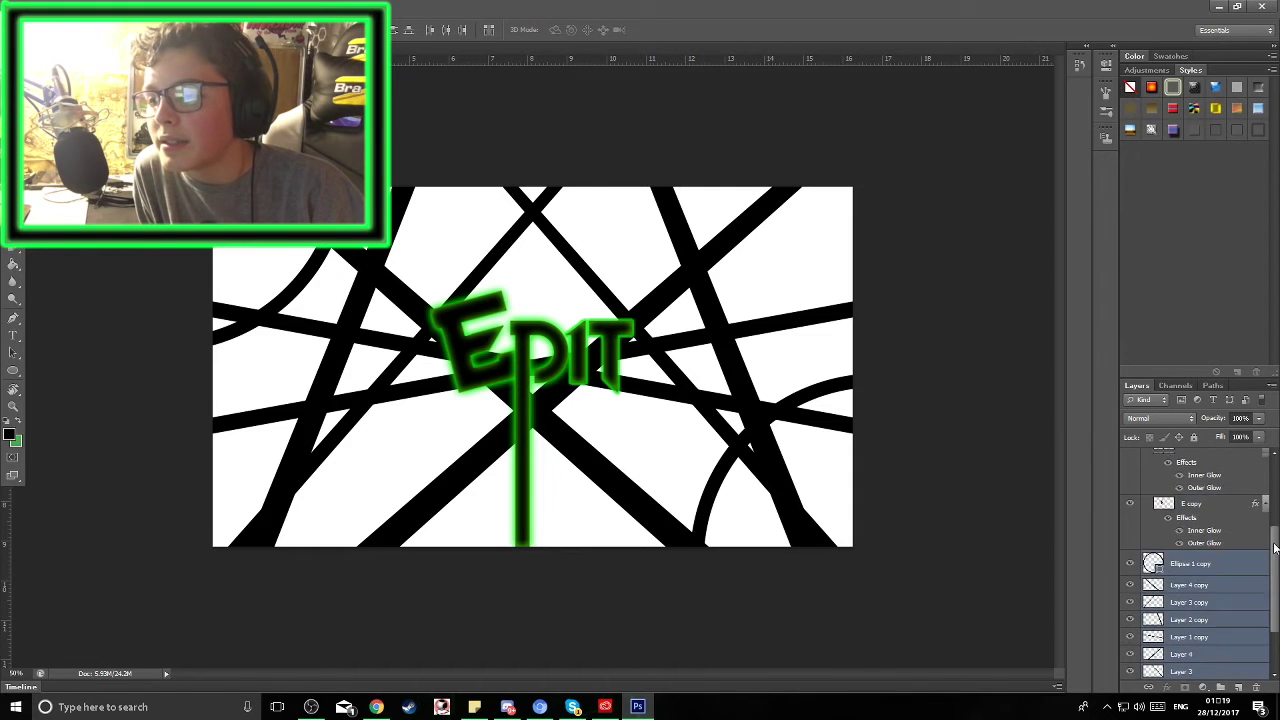
left_click(1260, 560)
mouse_move(1260, 560)
left_mouse_down()
mouse_move(1258, 610)
mouse_move(1268, 560)
mouse_move(1275, 580)
left_mouse_up()
Step: Copy the glow onto Layers 1–4, their copies, and Ellipse 1
scroll(1275, 580, "down", 1)
left_click_drag(1255, 534, 1256, 580)
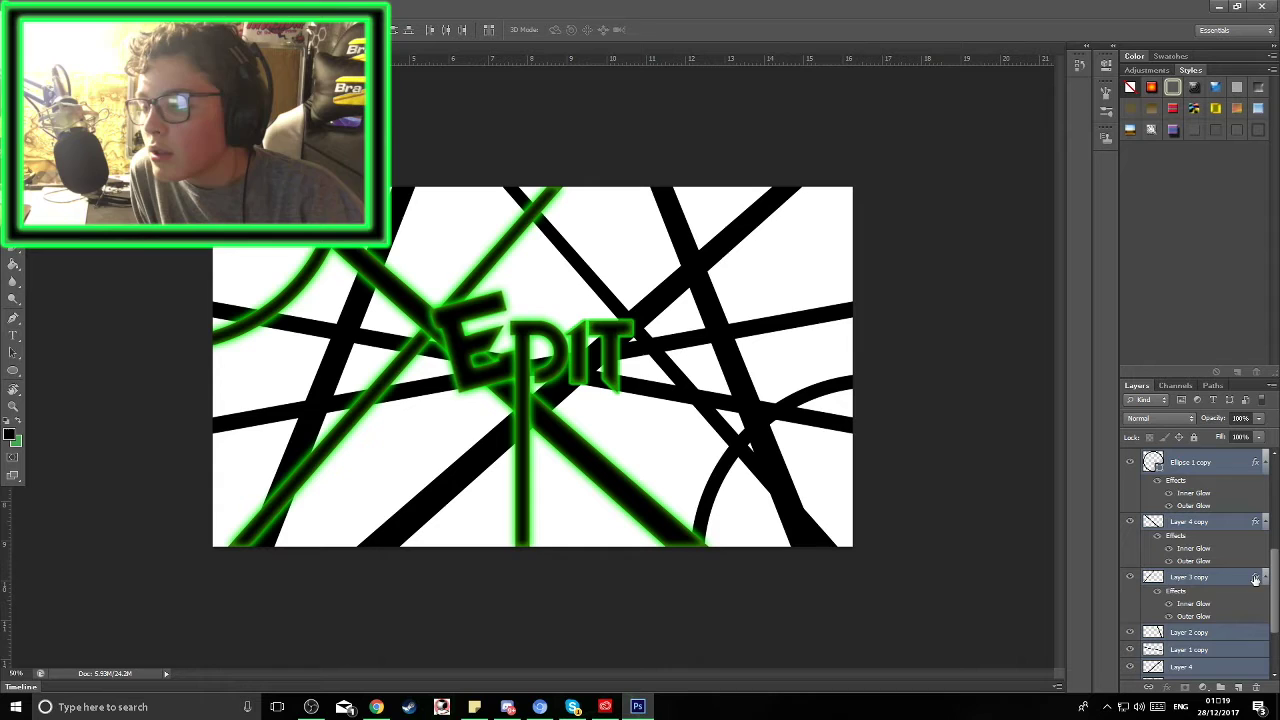
left_click_drag(1249, 645, 1250, 650)
scroll(1255, 640, "down", 1)
left_click_drag(1255, 530, 1255, 640)
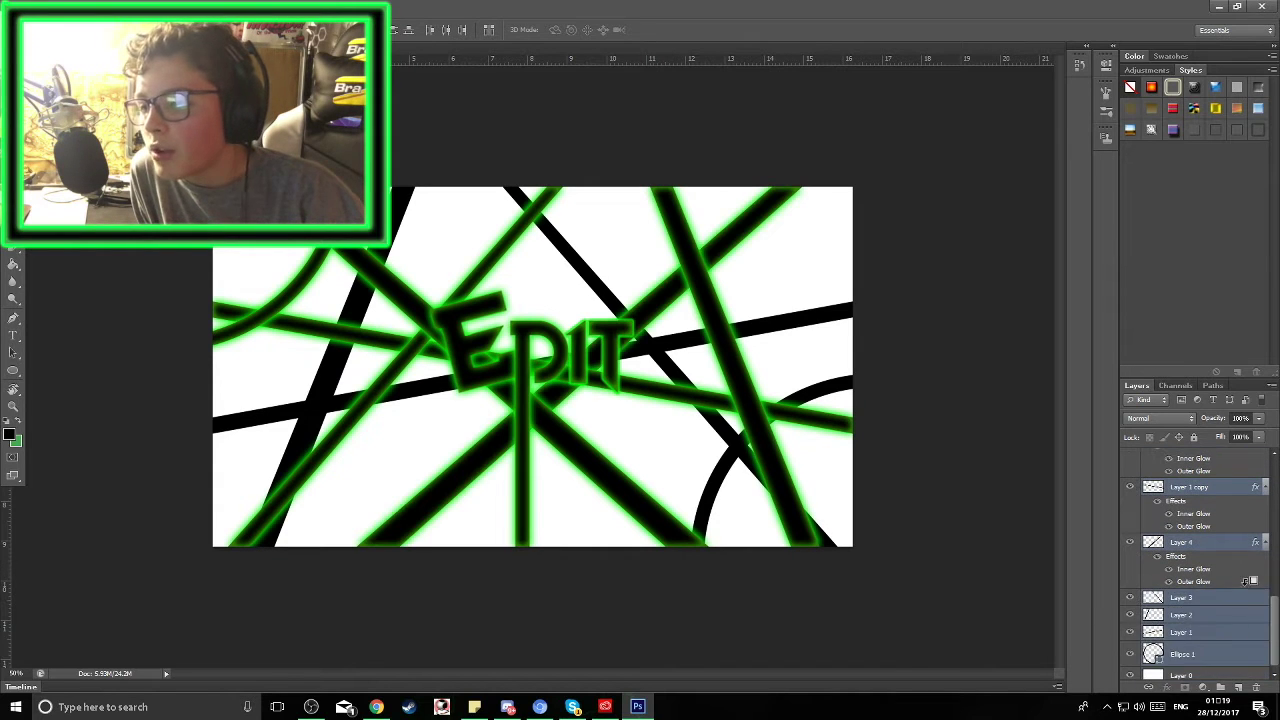
left_click_drag(1255, 581, 1200, 650)
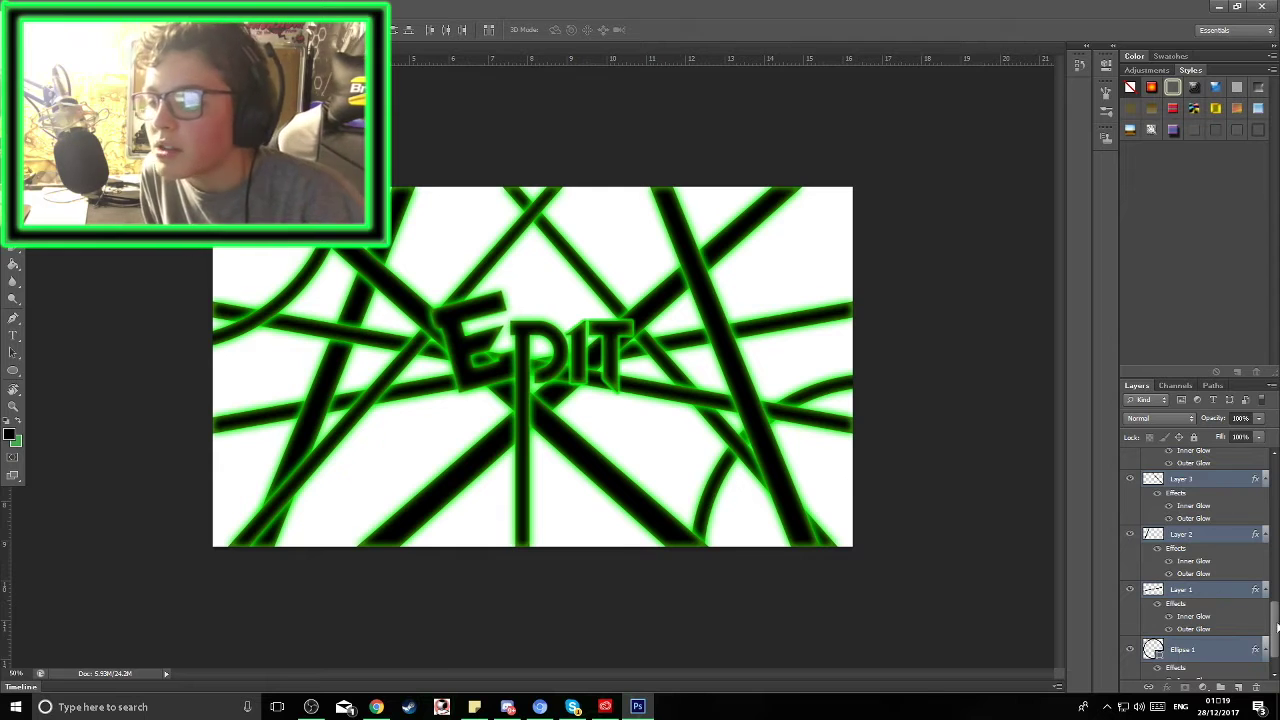
Step: Select the glowing ellipse and line layers and group them with Ctrl+G
scroll(1276, 625, "down", 3)
left_click(1182, 586)
left_click(1155, 586)
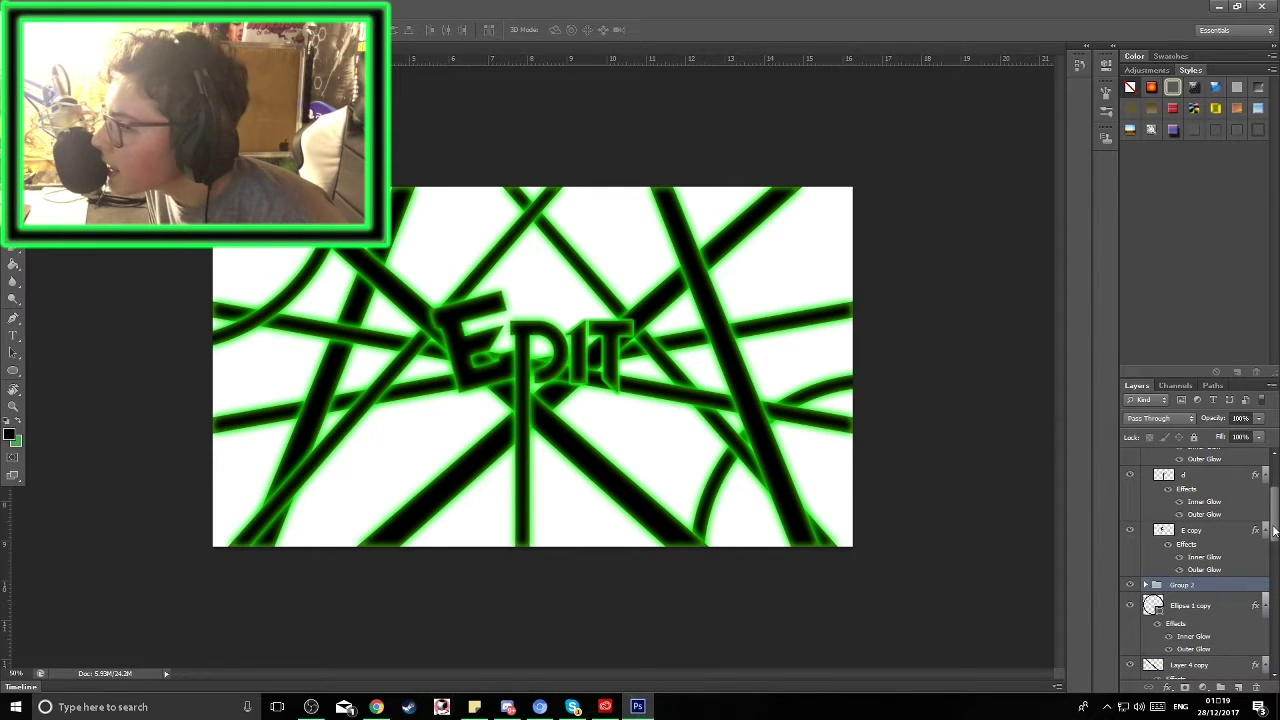
left_click(1190, 605)
scroll(1200, 580, "down", 1)
left_click(1190, 627, "shift")
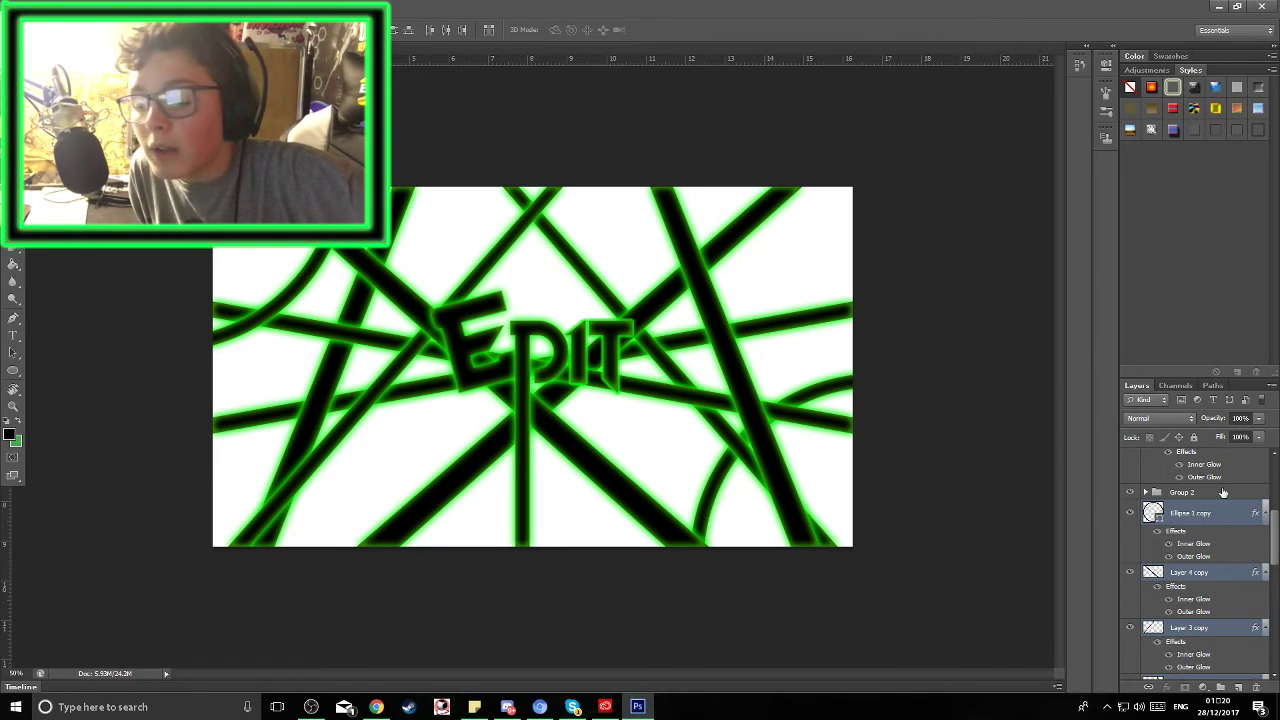
scroll(1200, 470, "up", 3)
key("ctrl+g")
Step: Collapse the EDIT group, add Layer 5 below Group 2, then add Layer 6 for the splatters
scroll(1140, 470, "up", 2)
left_click(1145, 456)
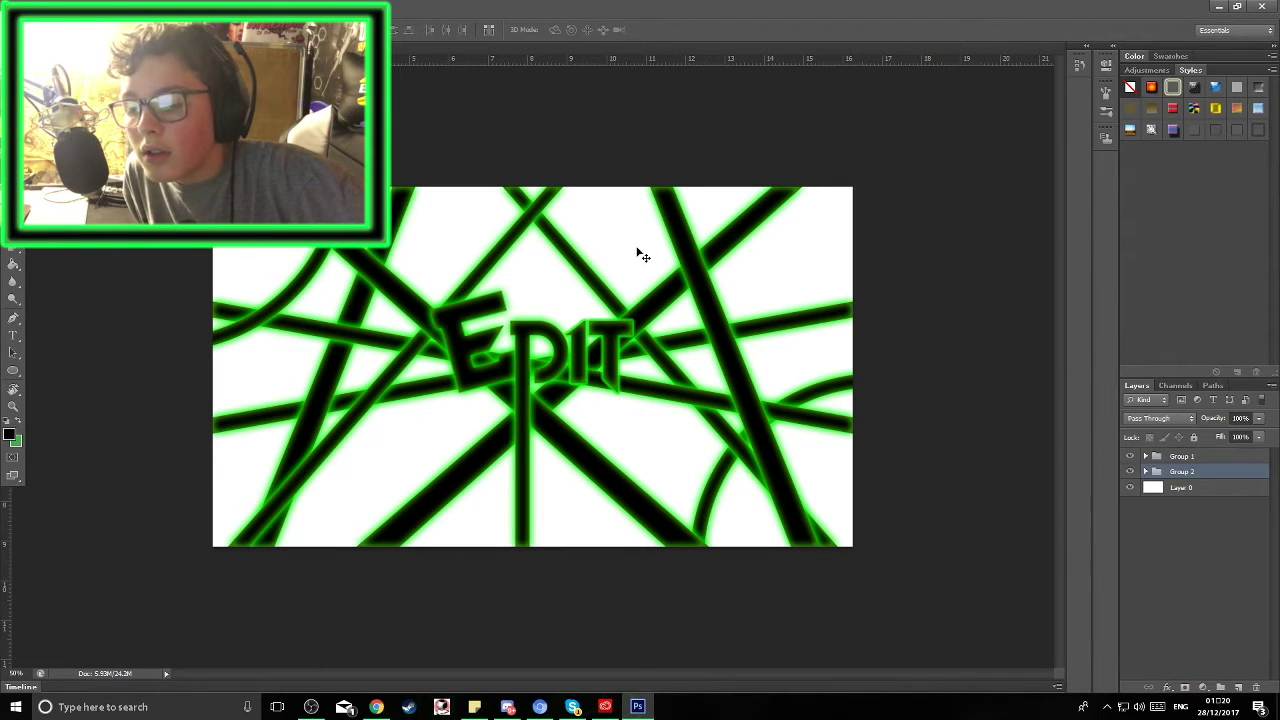
right_click(111, 257)
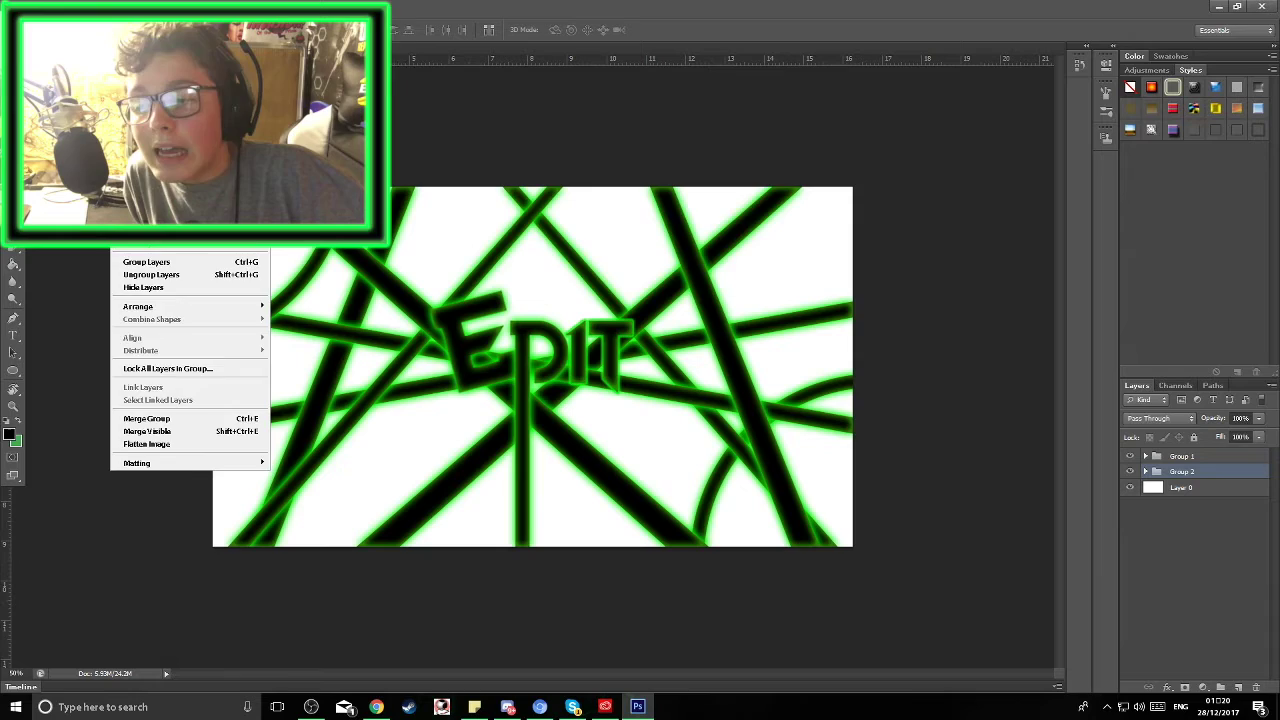
left_click(150, 279)
key("Return")
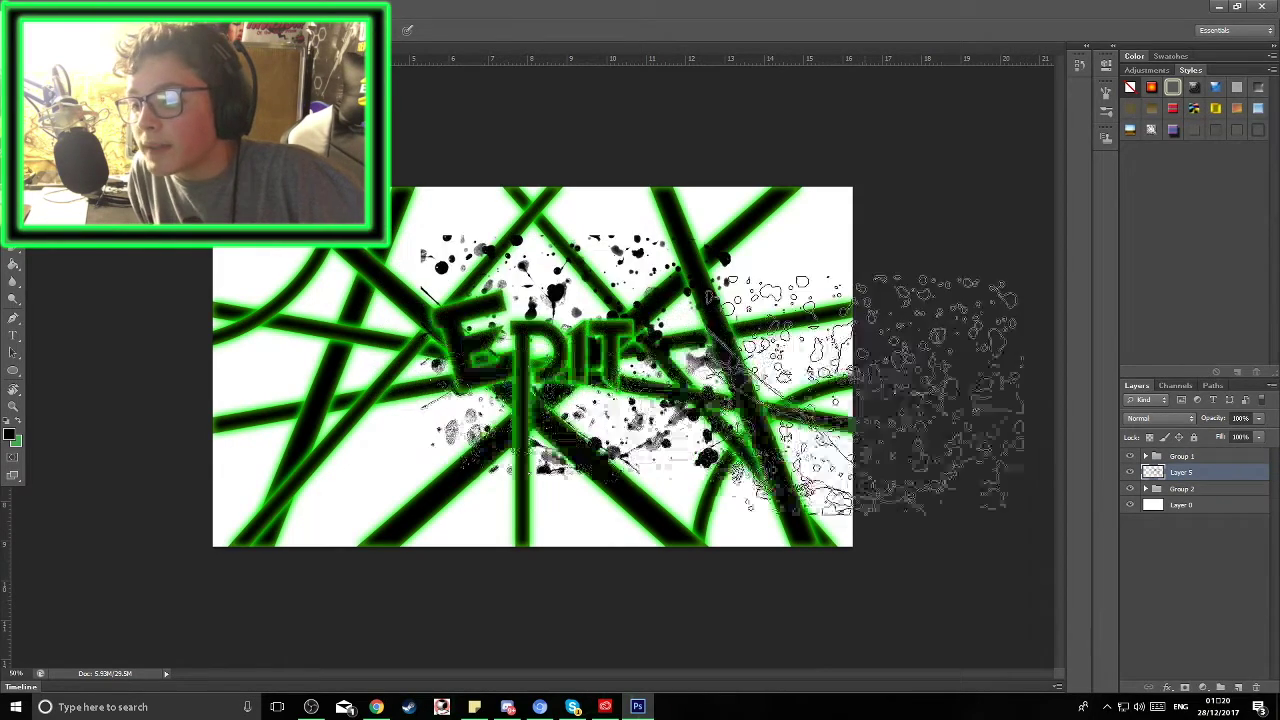
key("ctrl+bracketleft")
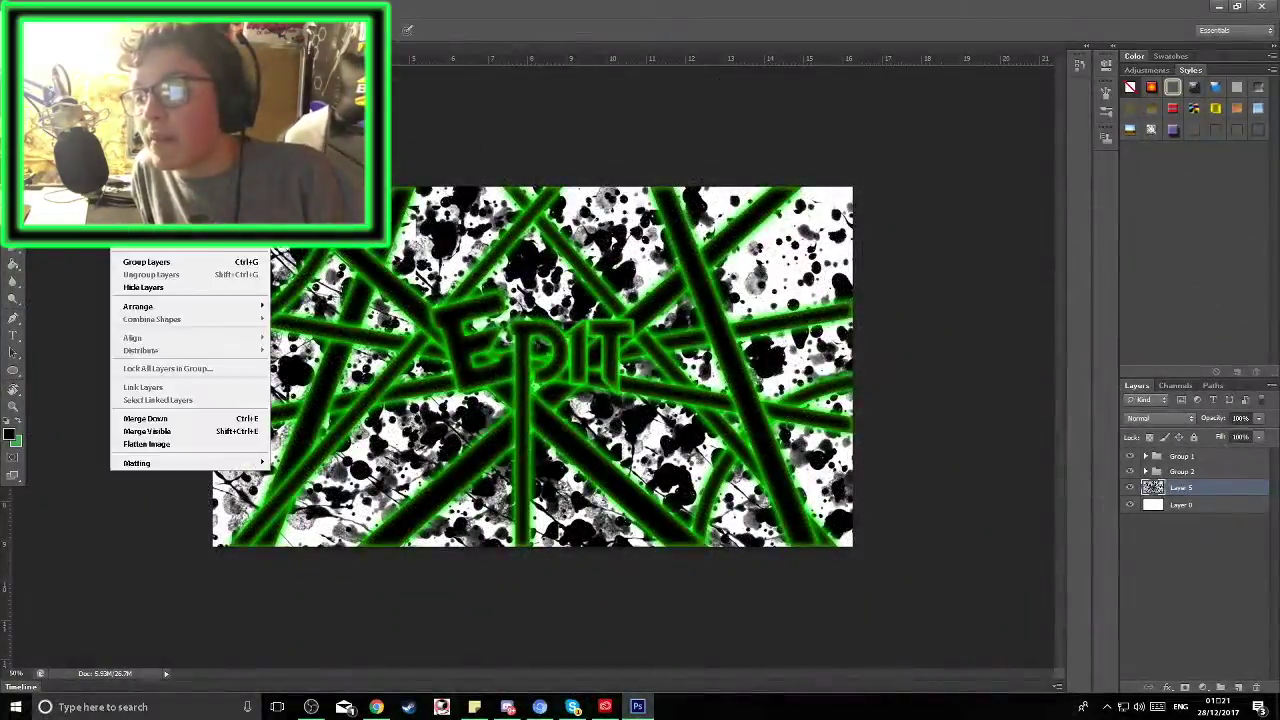
key("Escape")
key("ctrl+shift+n")
key("Return")
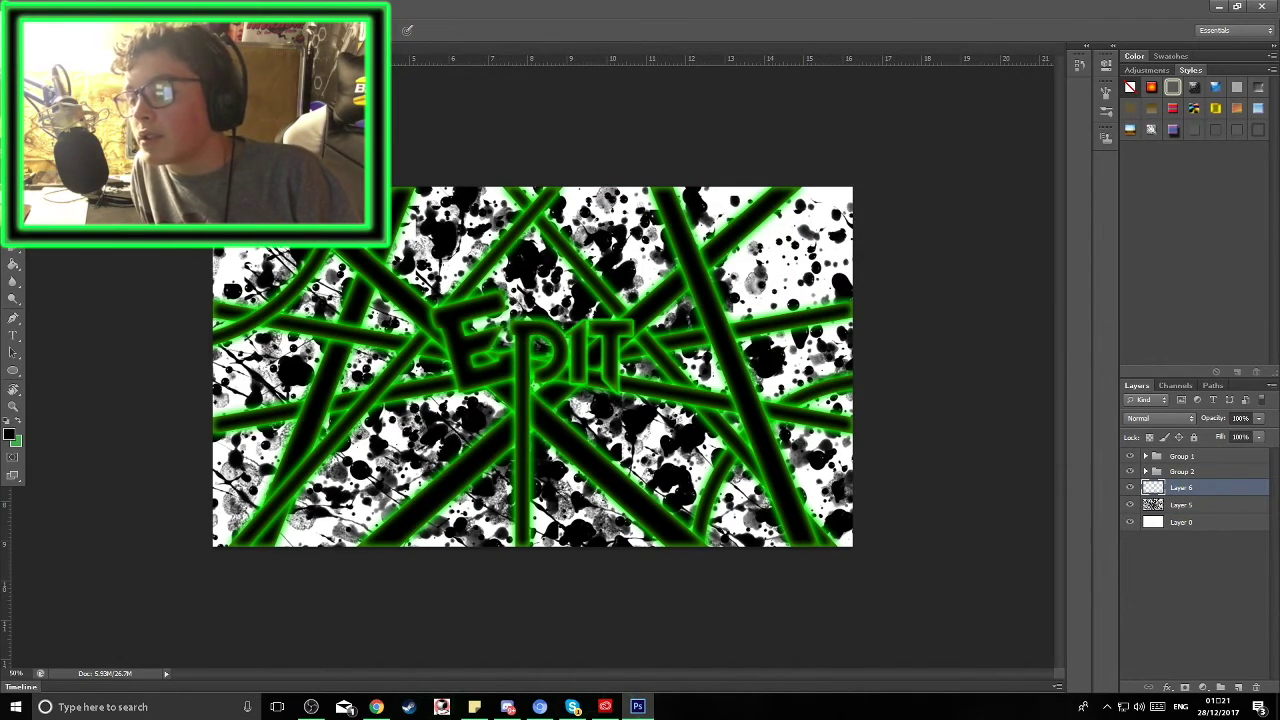
Step: Inspect Group 2's glowing line layers, then select splatter Layer 6 and clear its selection
left_click(1182, 471)
left_click(1146, 471)
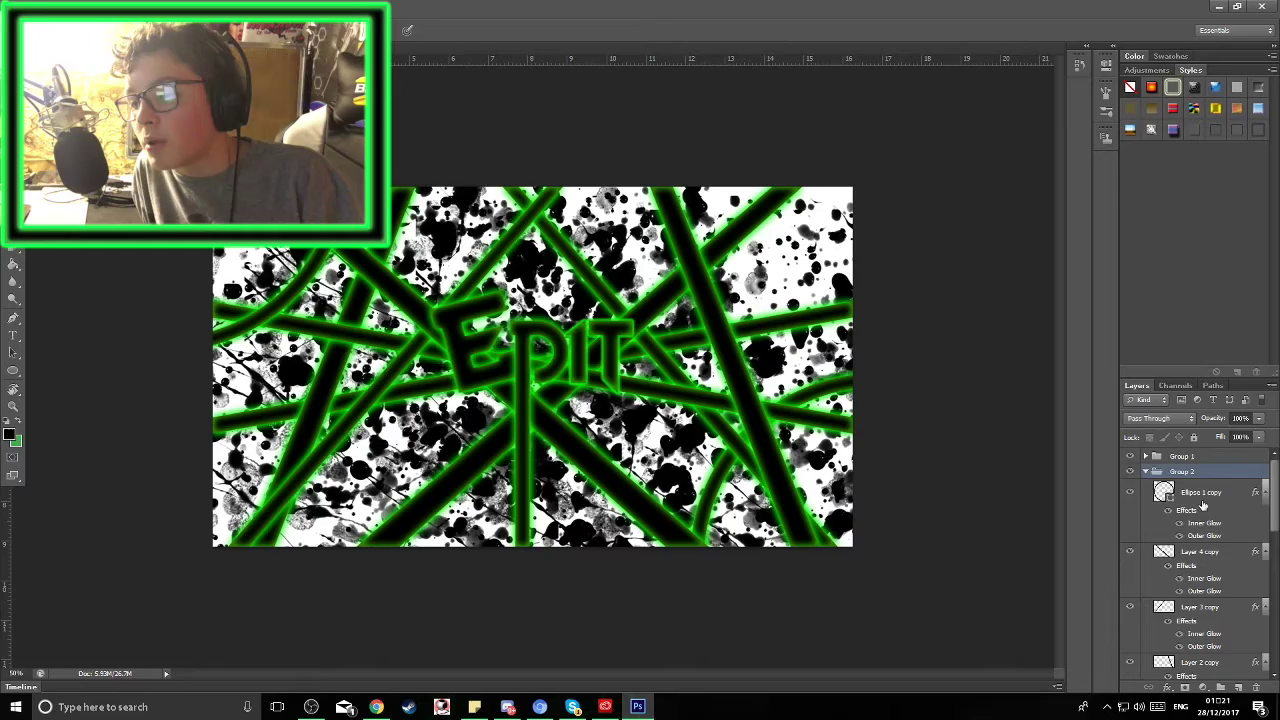
scroll(1203, 506, "down", 2)
left_click(1200, 651)
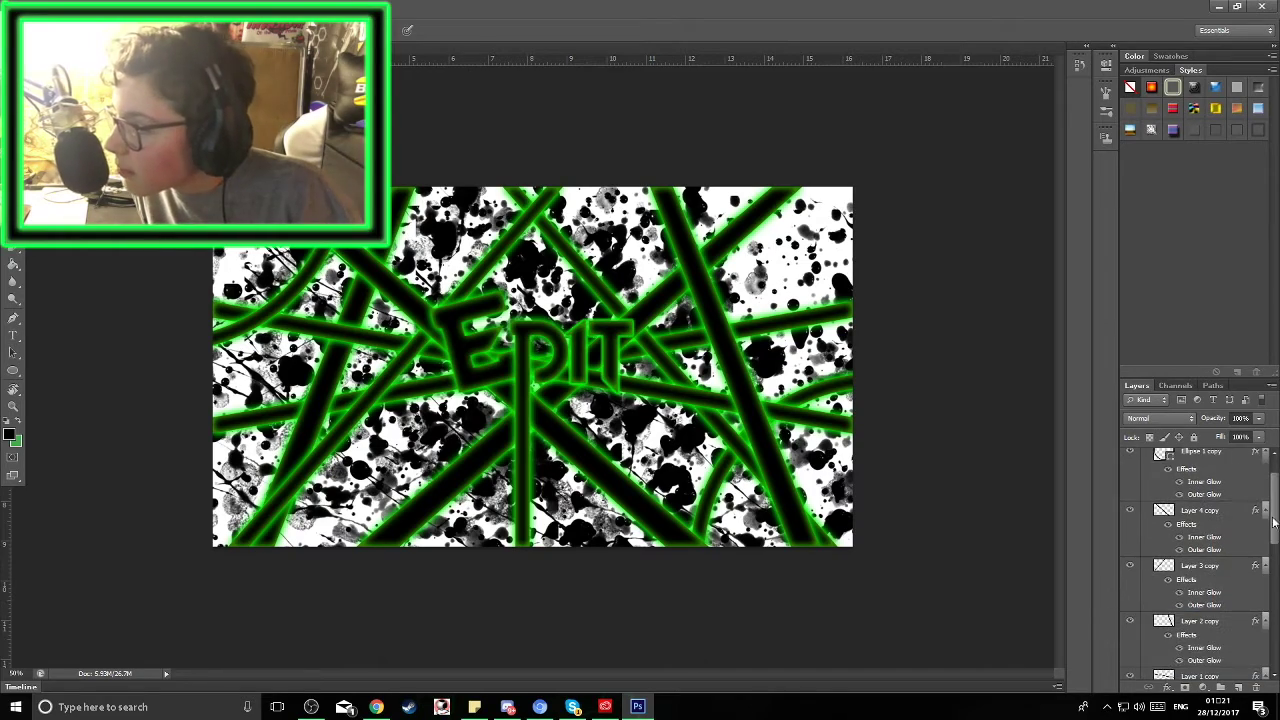
scroll(1274, 521, "up", 2)
left_click(1146, 488)
left_click(1182, 472)
left_click(1153, 472, "ctrl")
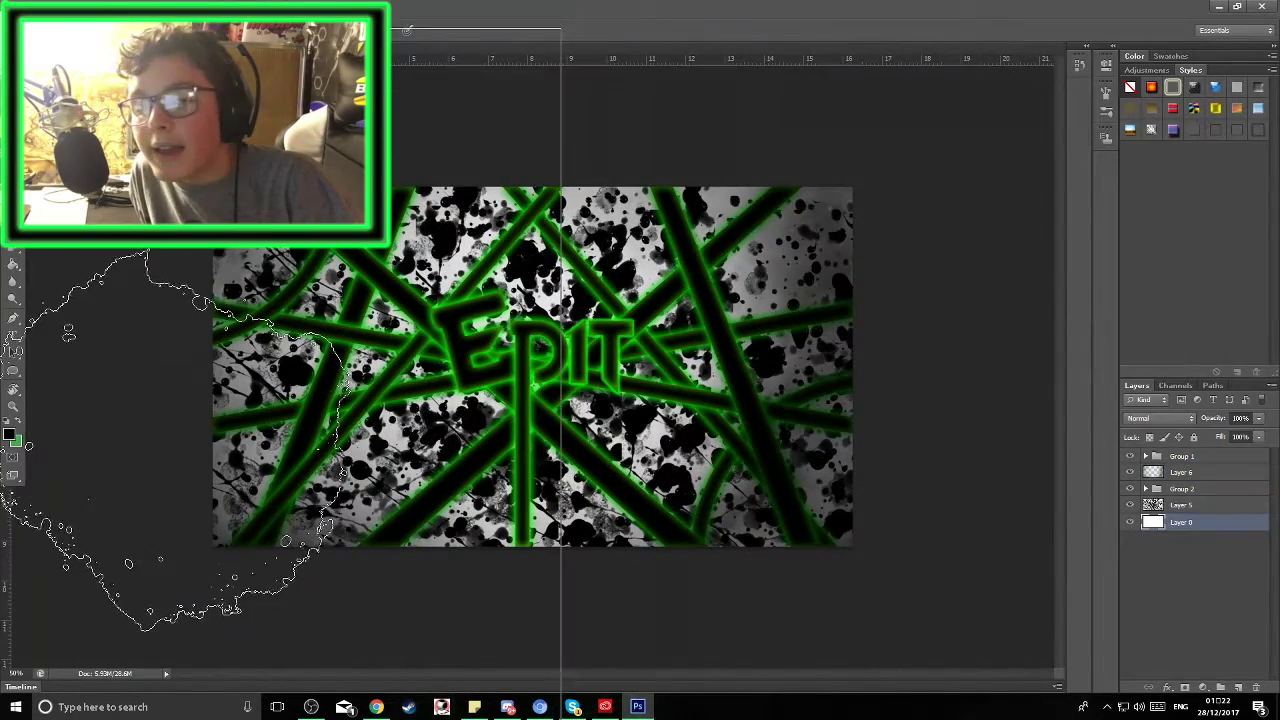
key("ctrl+d")
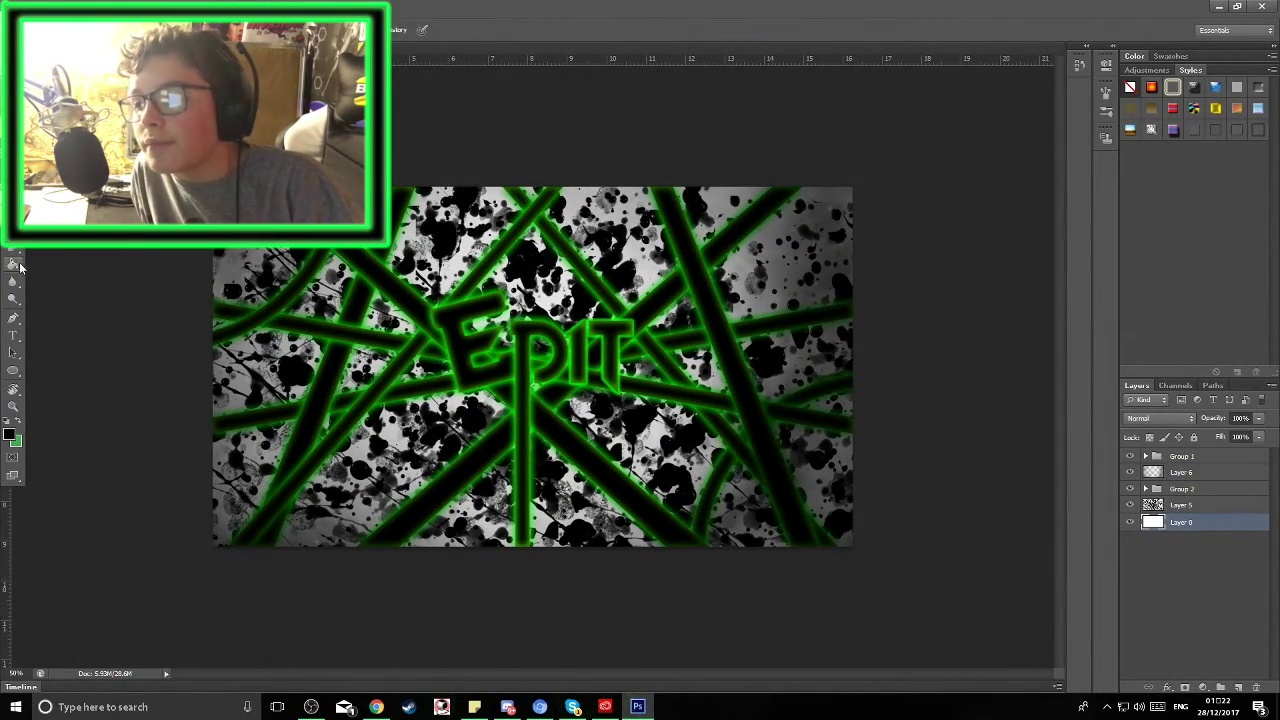
Step: Switch to the Gradient Tool and give the gradient a green end stop plus a mid stop
left_click(13, 263)
left_click(60, 262)
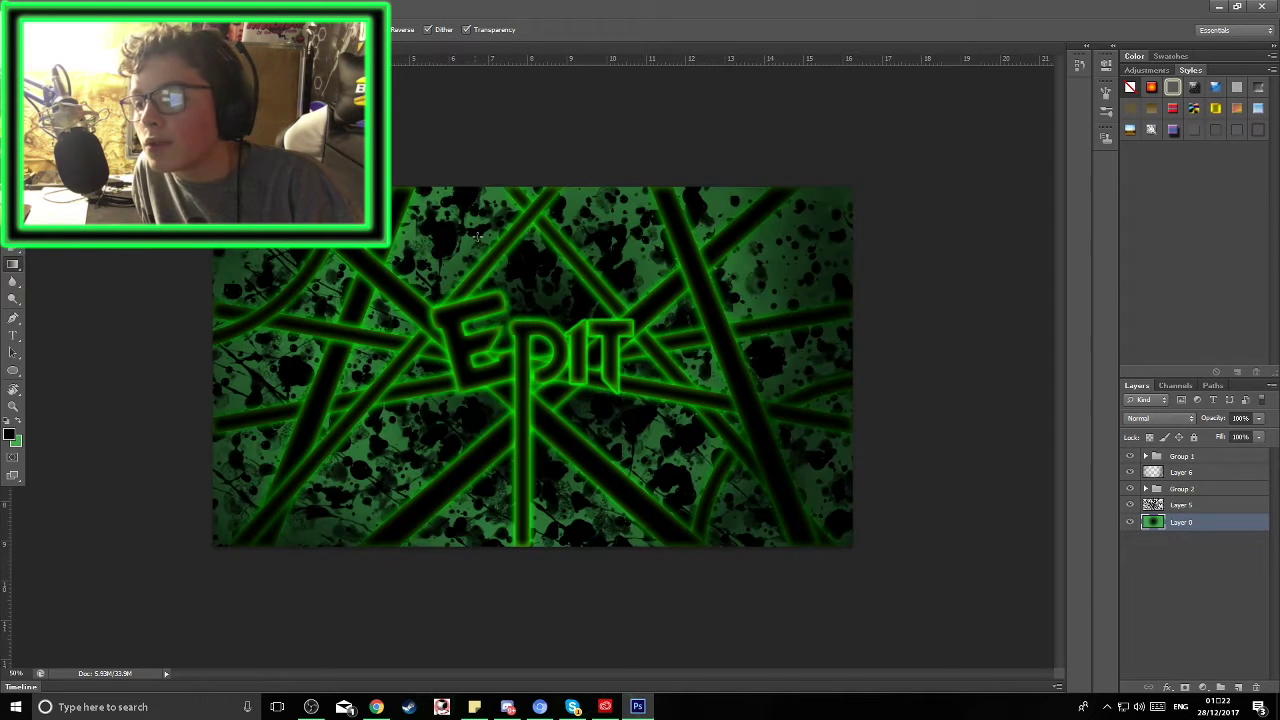
left_click(1182, 472)
left_click(100, 29)
double_click(972, 469)
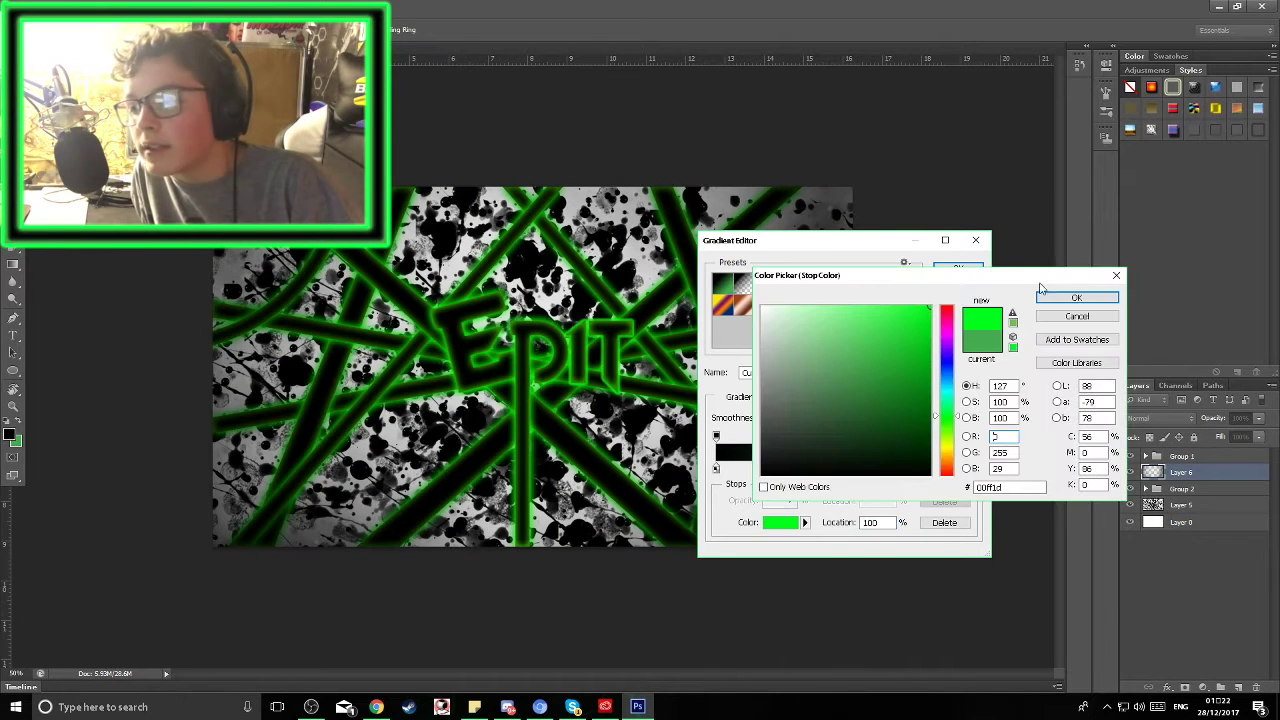
left_click(1078, 296)
left_click(870, 468)
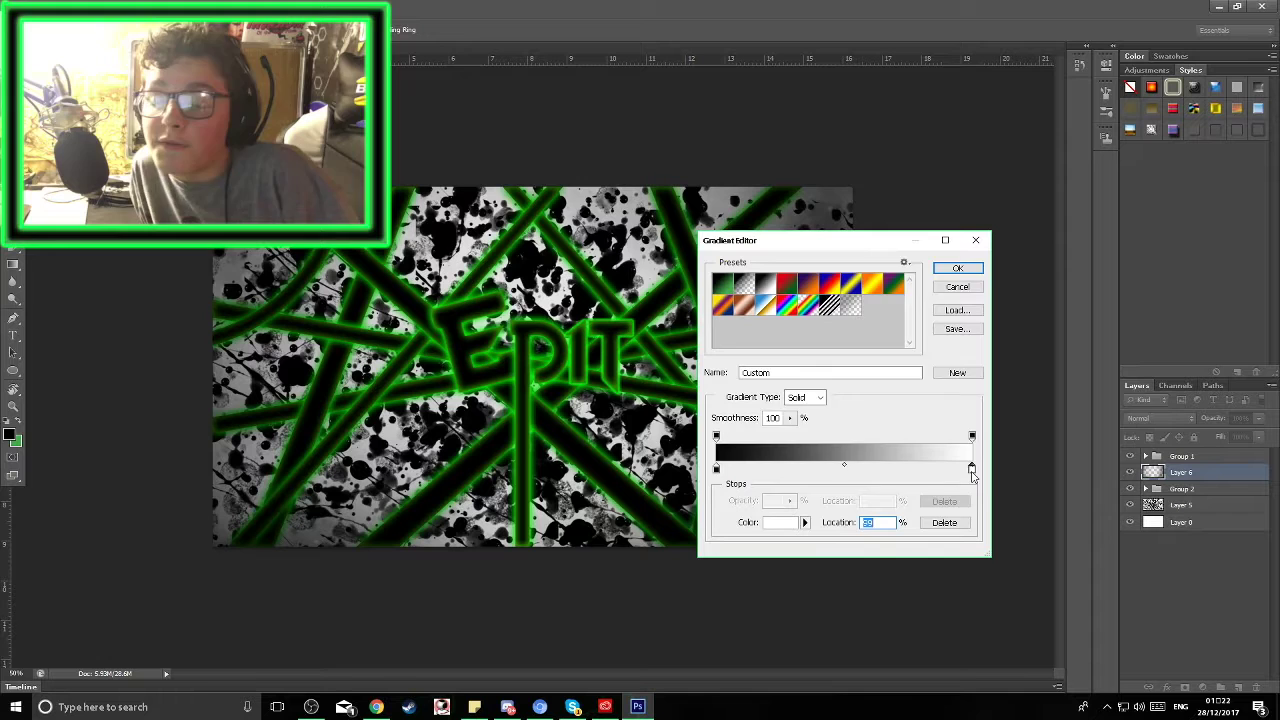
Step: Make the end stop bright green, add darker green stops, and accept the black-to-green gradient
double_click(972, 469)
left_click(1057, 297)
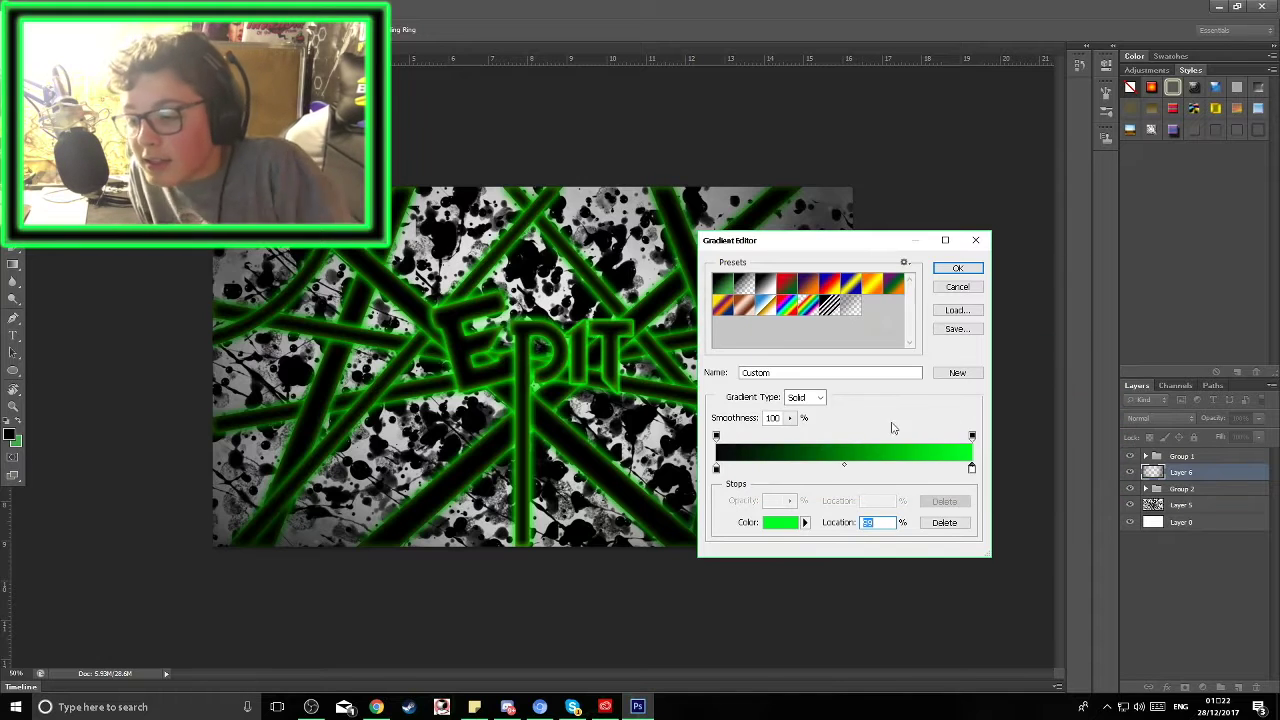
left_click(846, 468)
left_click(908, 468)
double_click(908, 468)
left_click(1071, 296)
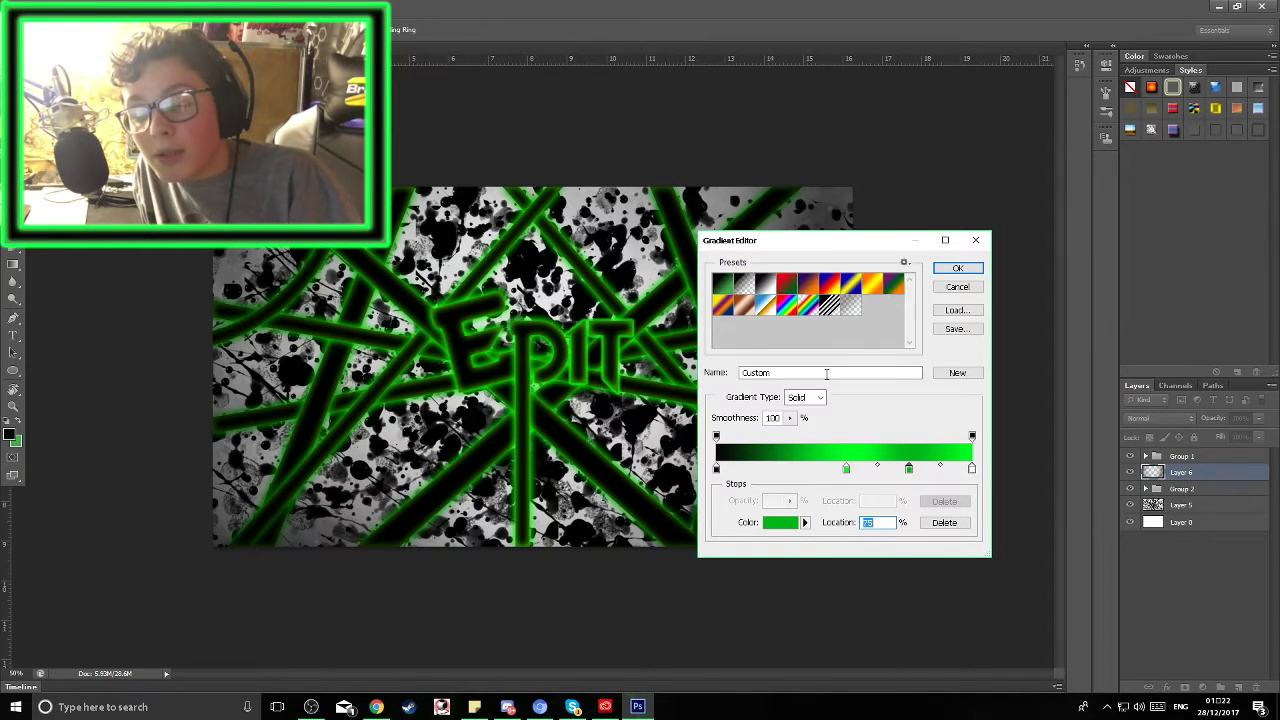
key("Return")
Step: Create new Layer 7 and reconfirm the black-to-green gradient settings
left_click(120, 9)
left_click(300, 26)
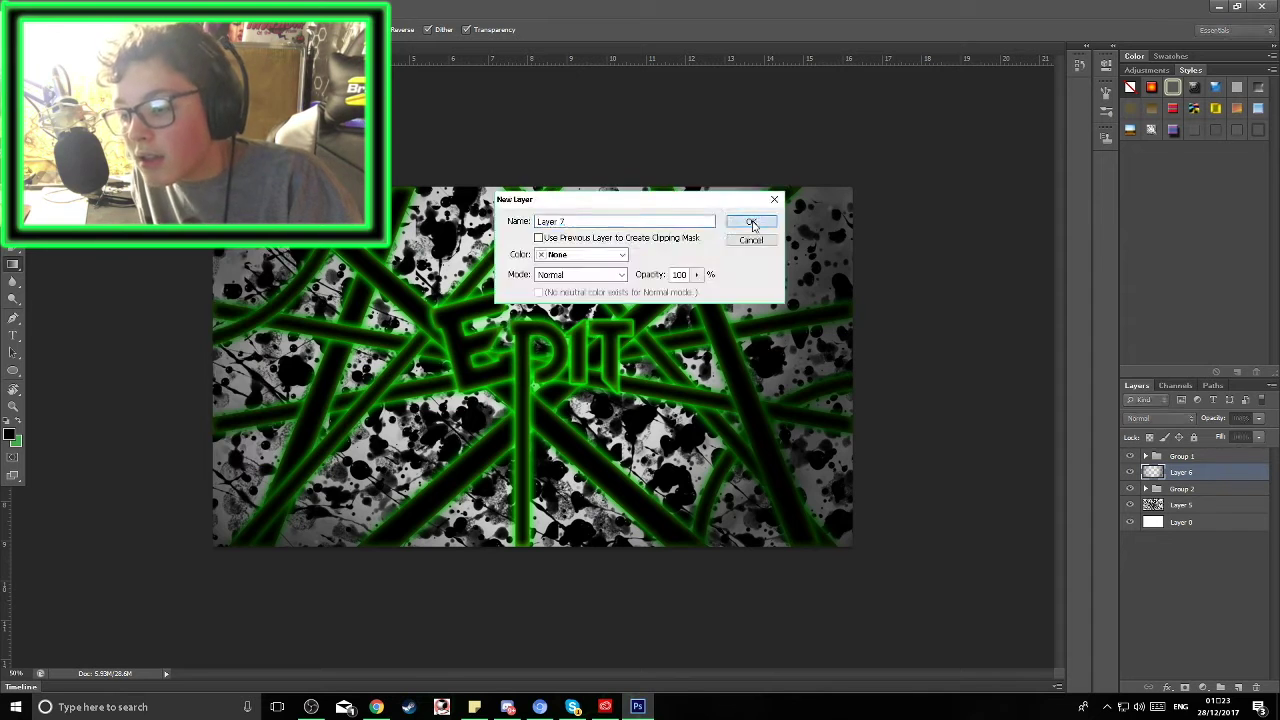
left_click(752, 224)
left_click(75, 29)
left_click(972, 469)
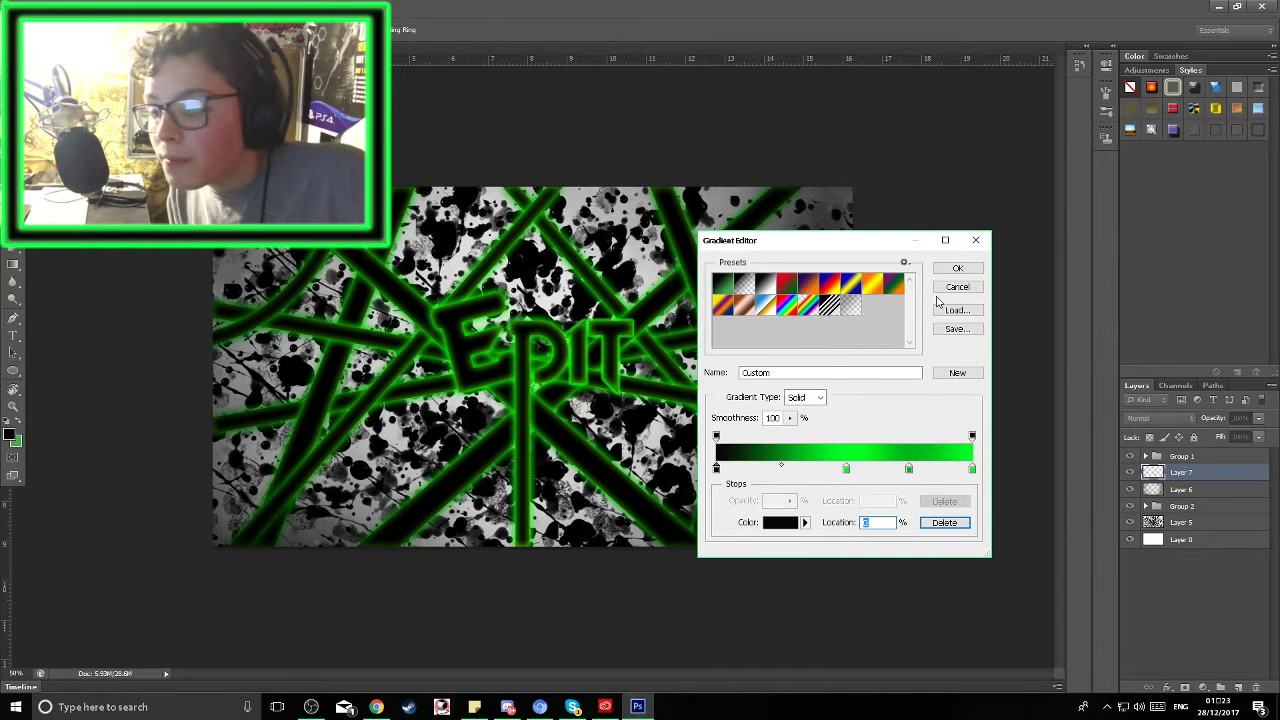
left_click(957, 268)
Step: Fill Layer 7 with a radial black-to-green glow and place it beneath the splatter layers
mouse_move(537, 358)
left_mouse_down()
mouse_move(540, 120)
mouse_move(572, 96)
left_mouse_up()
key("ctrl+z")
mouse_move(1180, 472)
left_mouse_down()
mouse_move(1208, 497)
mouse_move(1206, 528)
left_mouse_up()
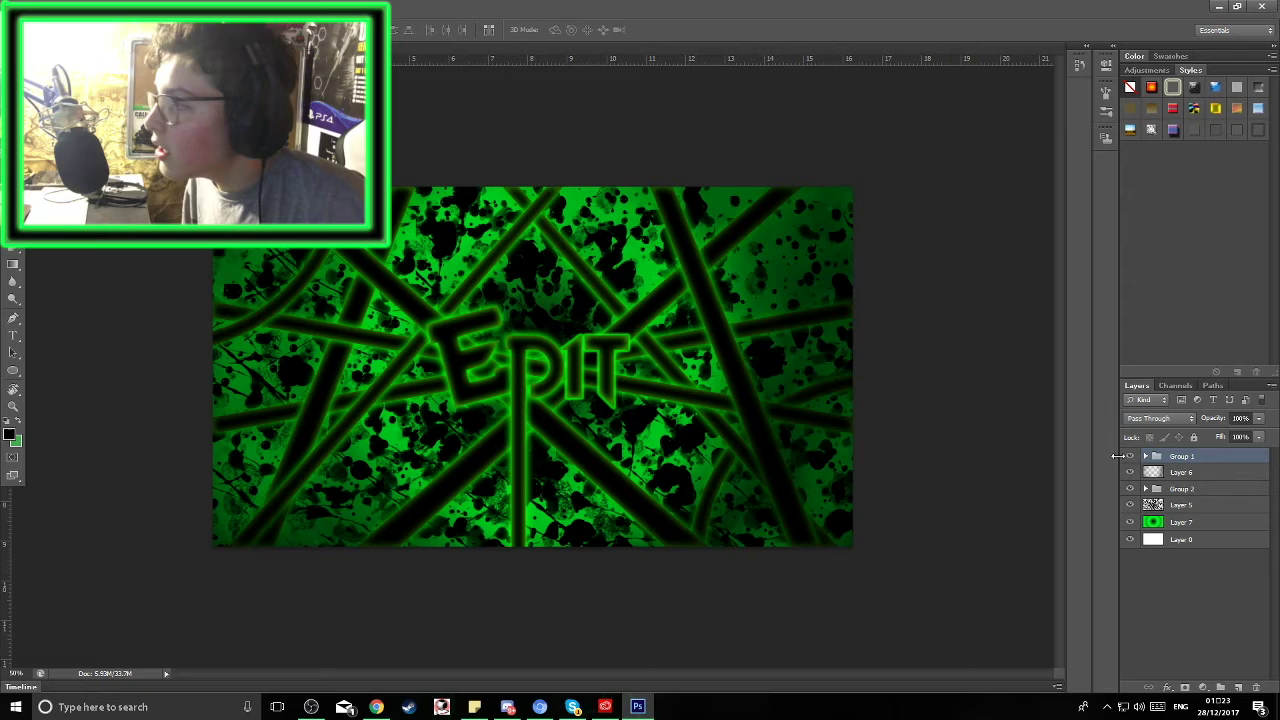
left_click_drag(12, 281, 50, 296)
left_click(600, 360)
left_click(640, 266)
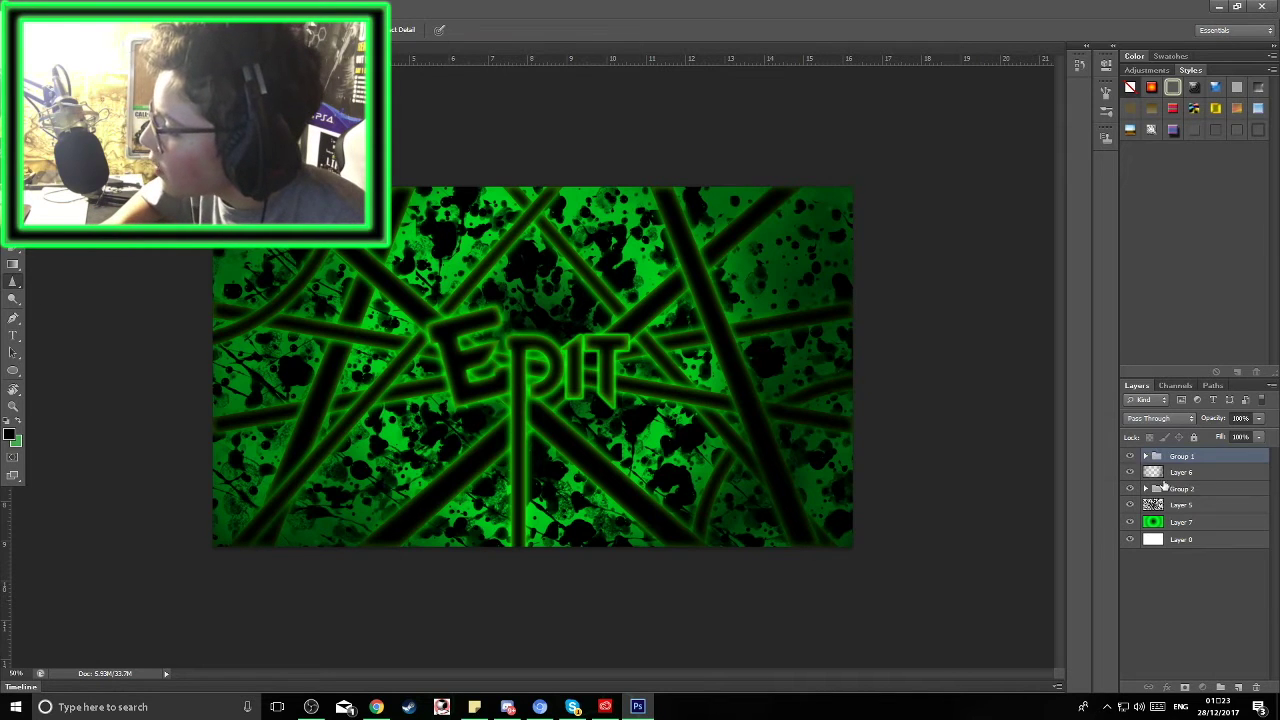
left_click(1145, 456)
left_click(1145, 456)
Step: Duplicate the EDIT letters group as Group 1 copy and hide the copy
left_click(1145, 456)
right_click(1185, 456)
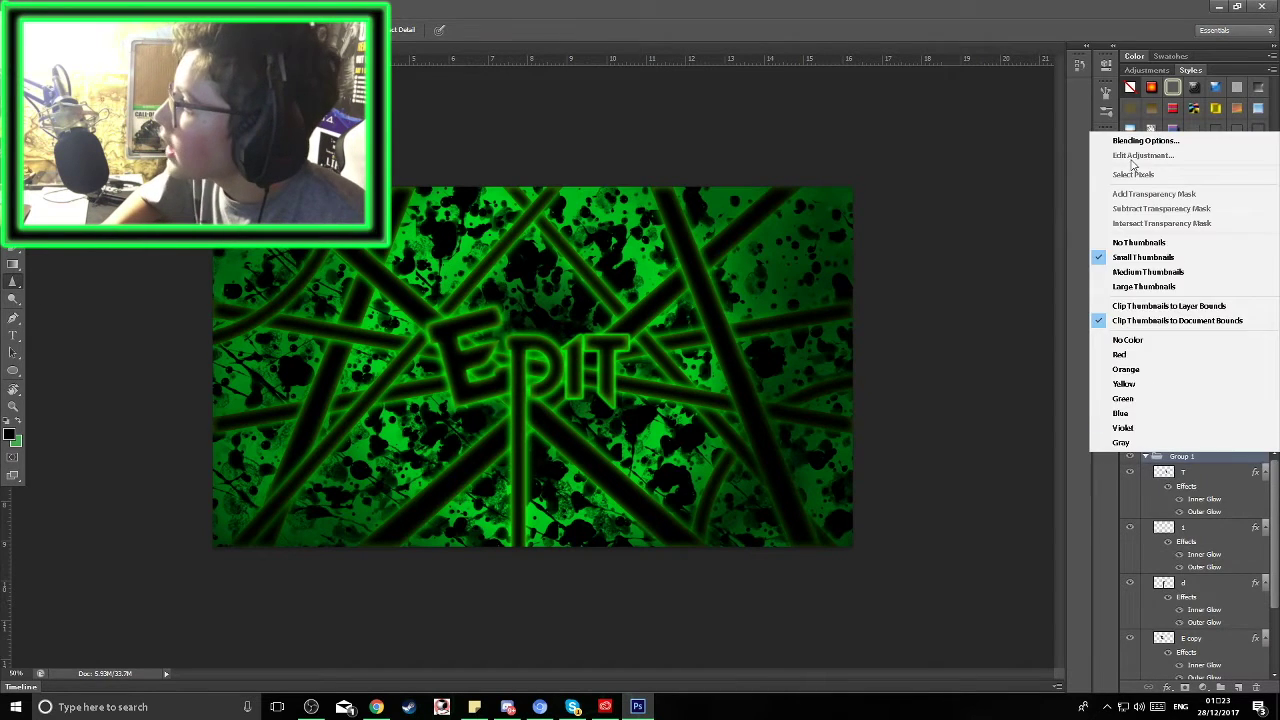
key("Escape")
right_click(1187, 470)
key("Escape")
left_click(1145, 456)
key("ctrl+j")
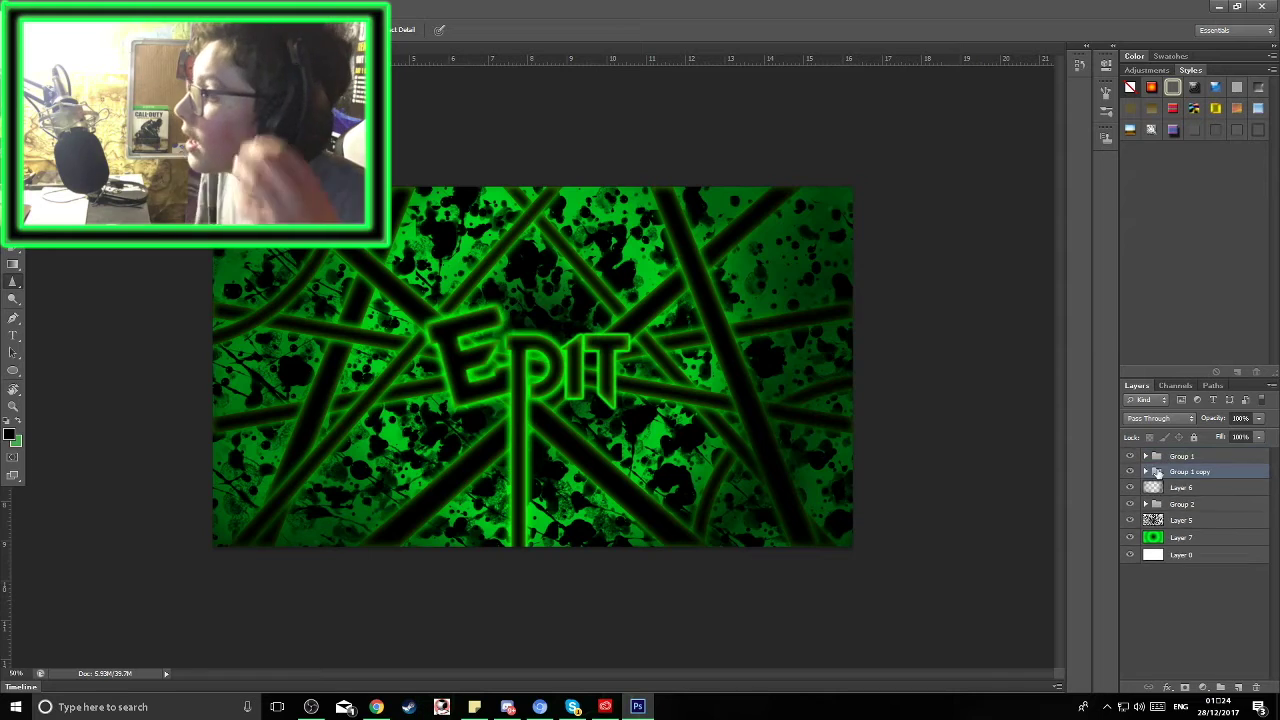
left_click(1131, 472)
Step: Merge the original Group 1 into a single layer
right_click(1185, 456)
left_click(1166, 331)
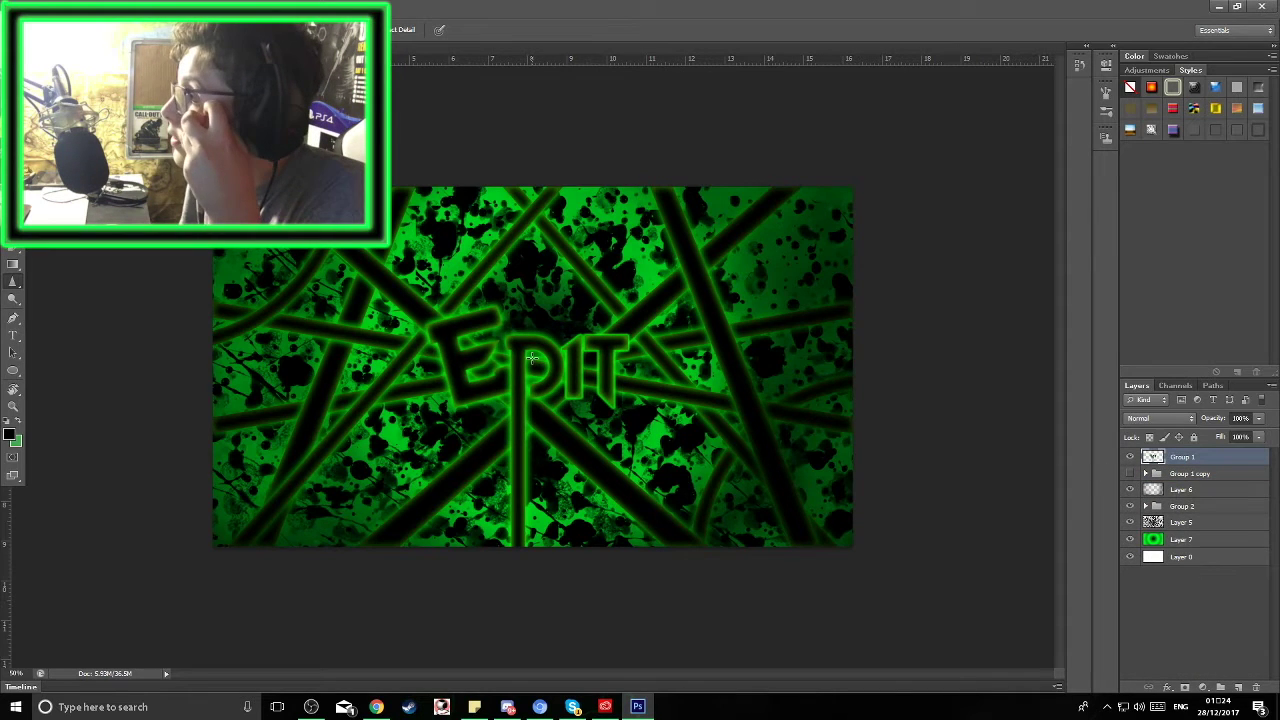
key("bracketleft")
key("bracketleft")
key("bracketleft")
key("bracketleft")
key("bracketleft")
key("bracketleft")
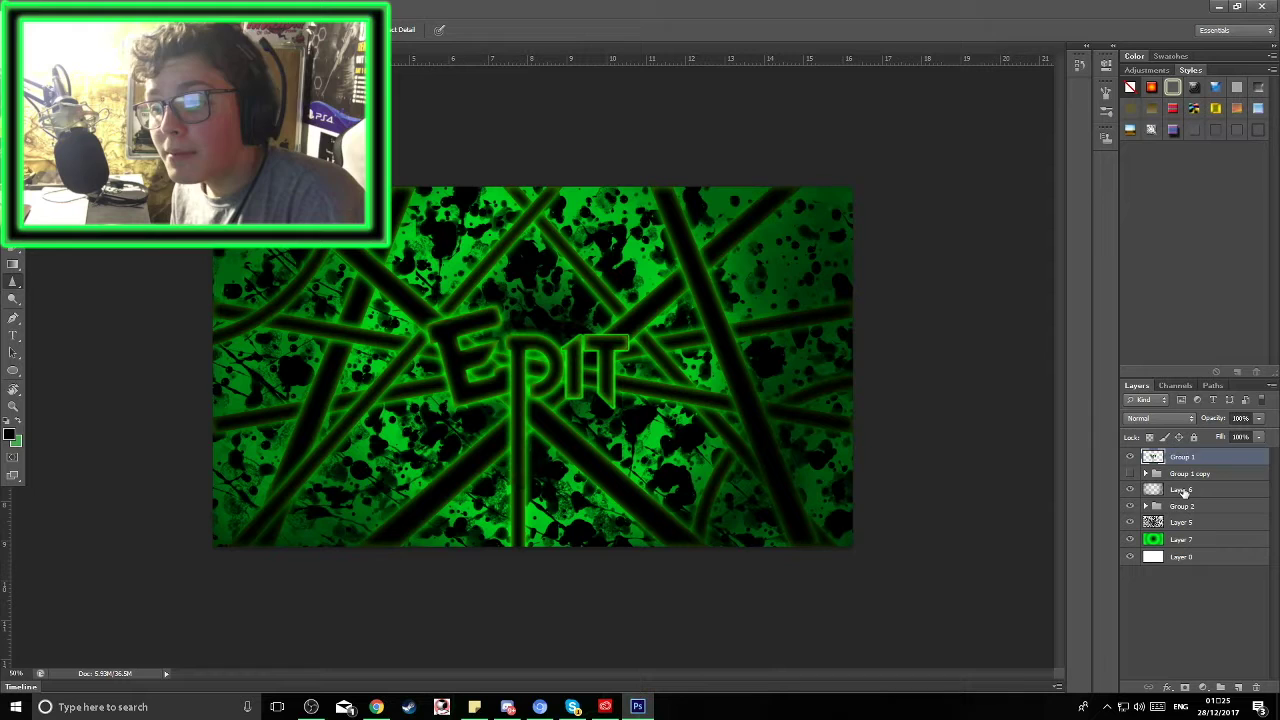
Step: Make a backup copy of Group 2 and merge the line web into one layer
left_click(1184, 506)
right_click(1152, 510)
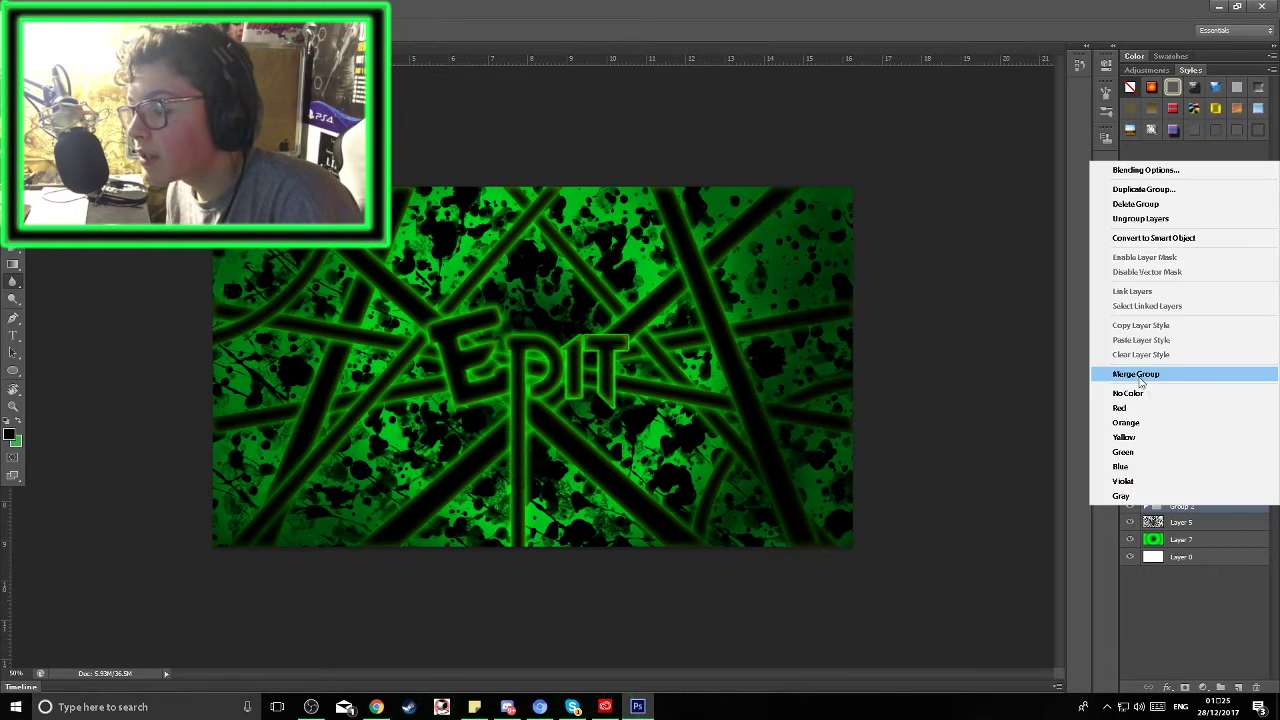
right_click(1152, 512)
right_click(1152, 512)
right_click(1152, 512)
left_click(1020, 537)
key("ctrl+j")
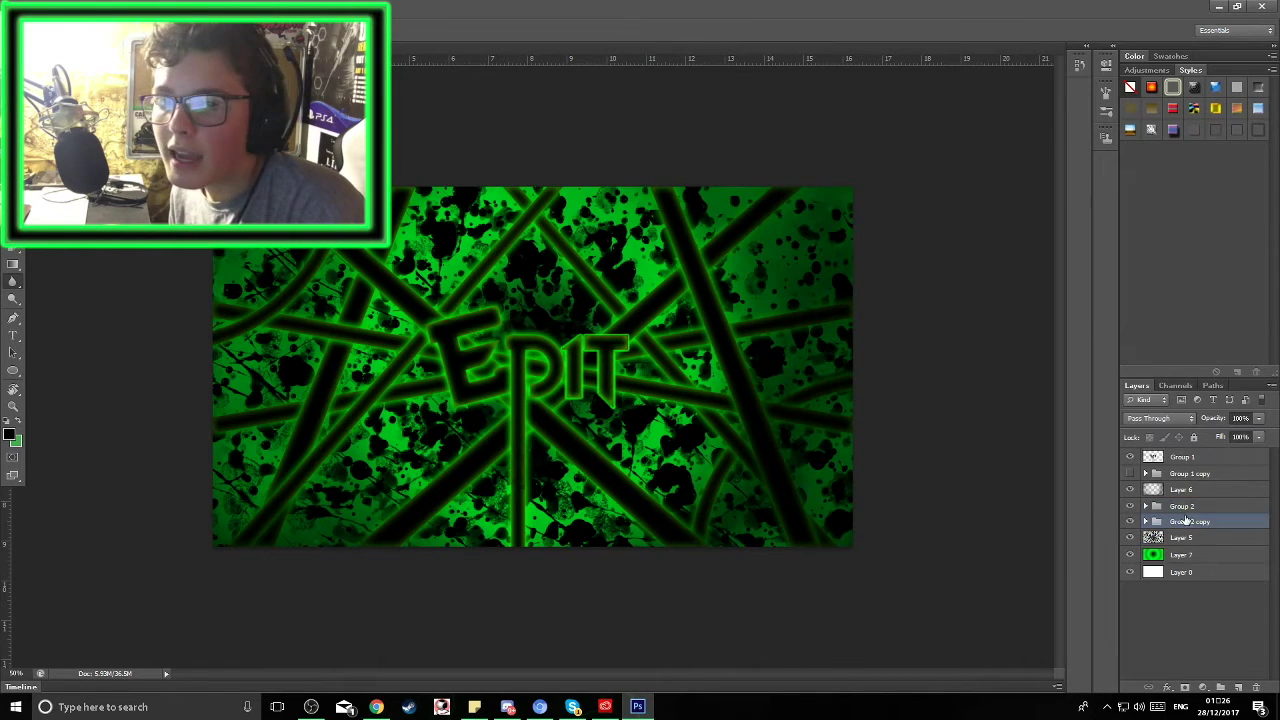
key("ctrl+e")
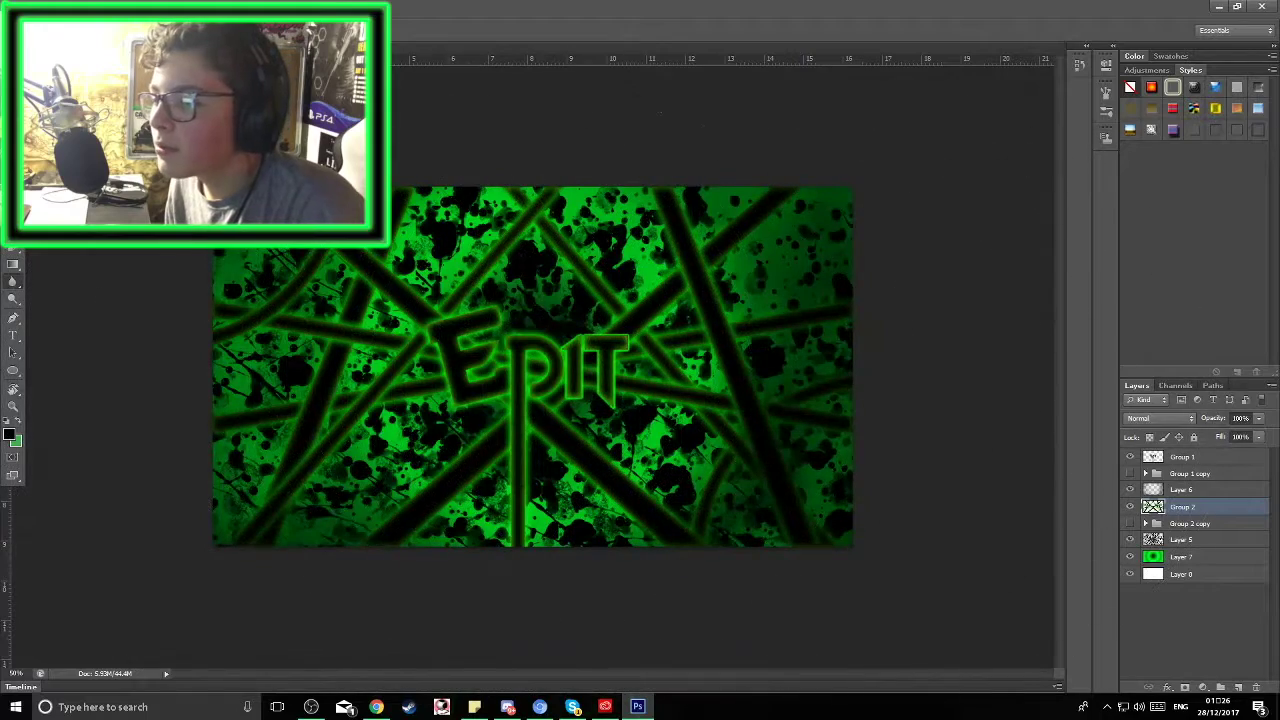
Step: Duplicate the line web, flip the copy, and shrink it toward the canvas top
key("v")
left_click_drag(643, 271, 571, 277)
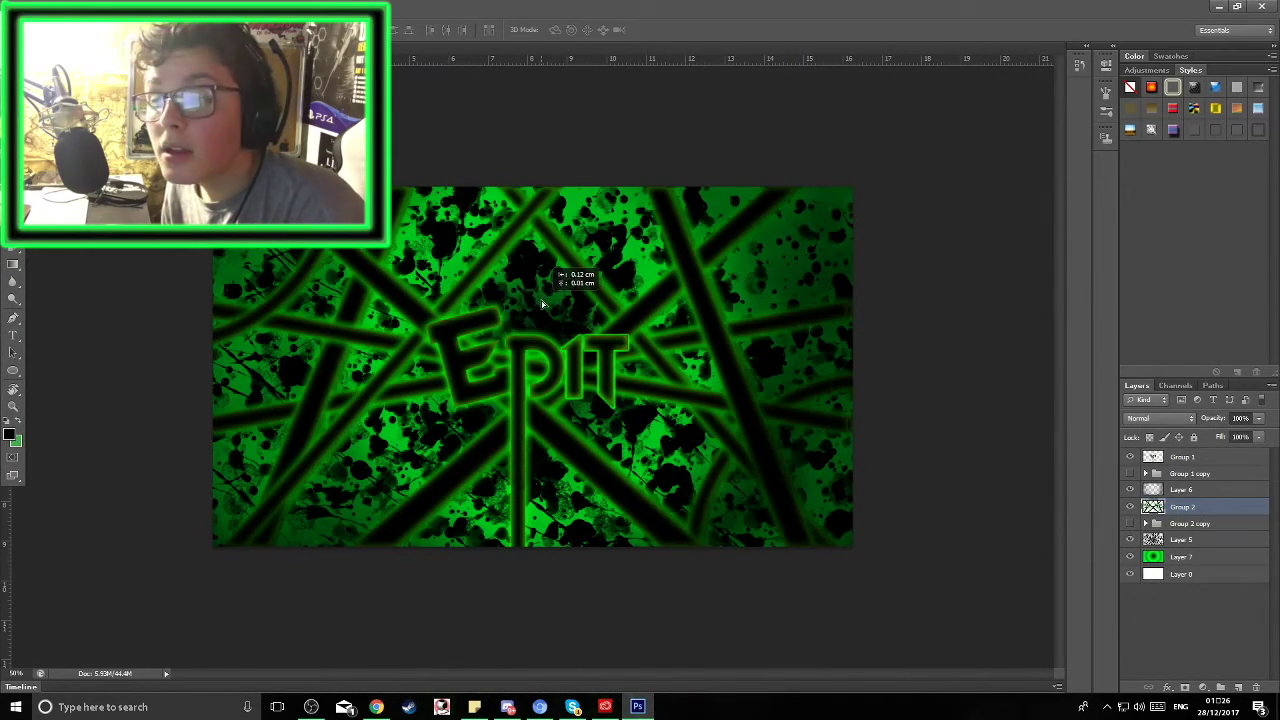
key("ctrl+j")
left_click(60, 9)
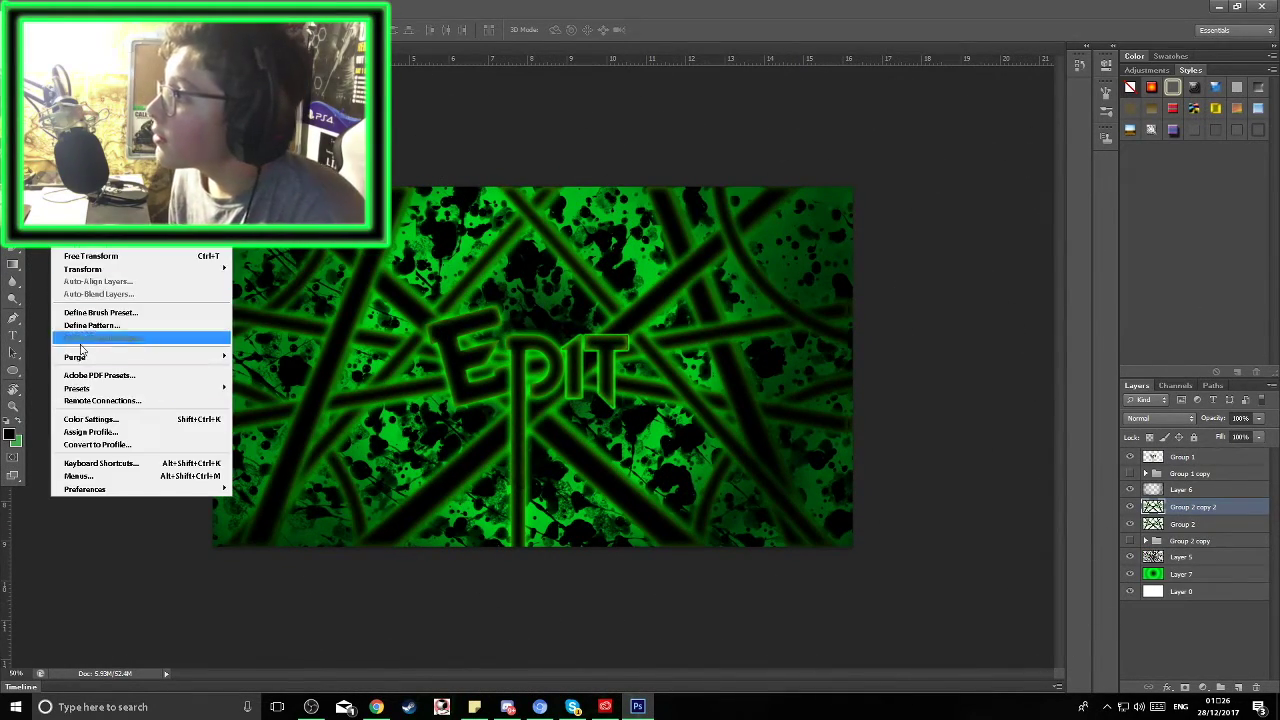
mouse_move(120, 269)
left_click(300, 424)
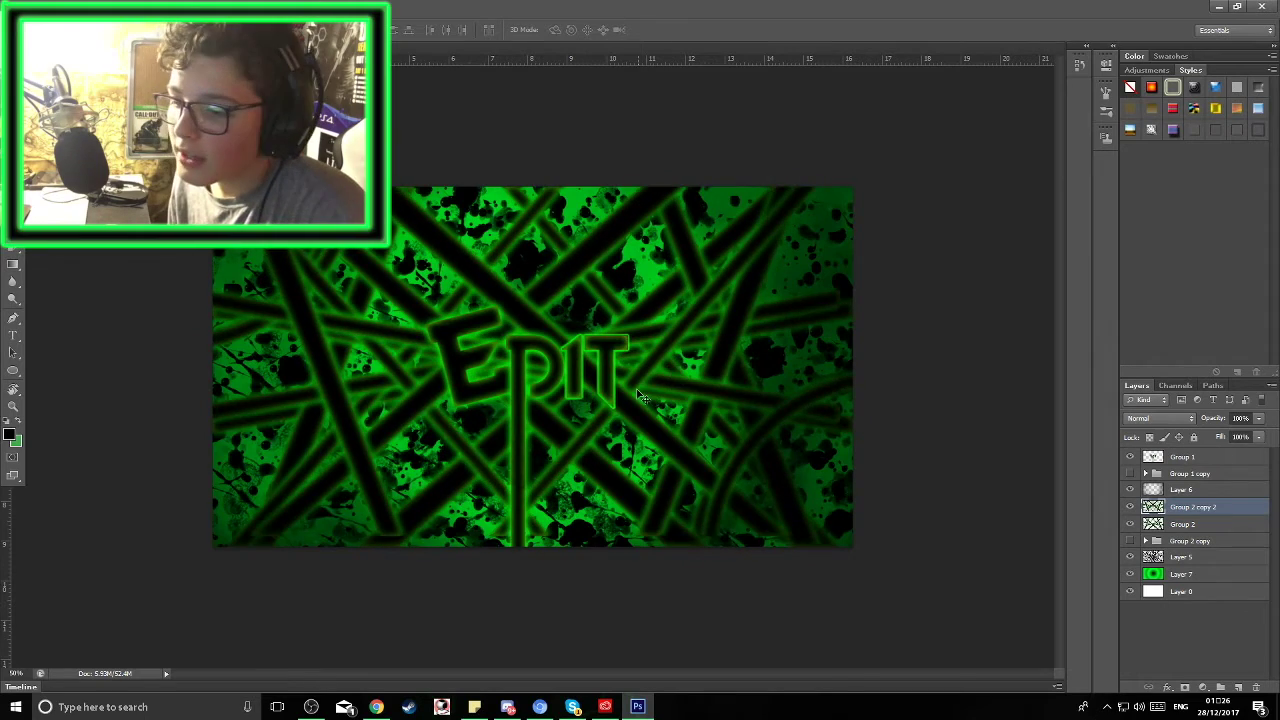
key("ctrl+t")
left_click_drag(760, 243, 671, 160)
key("Return")
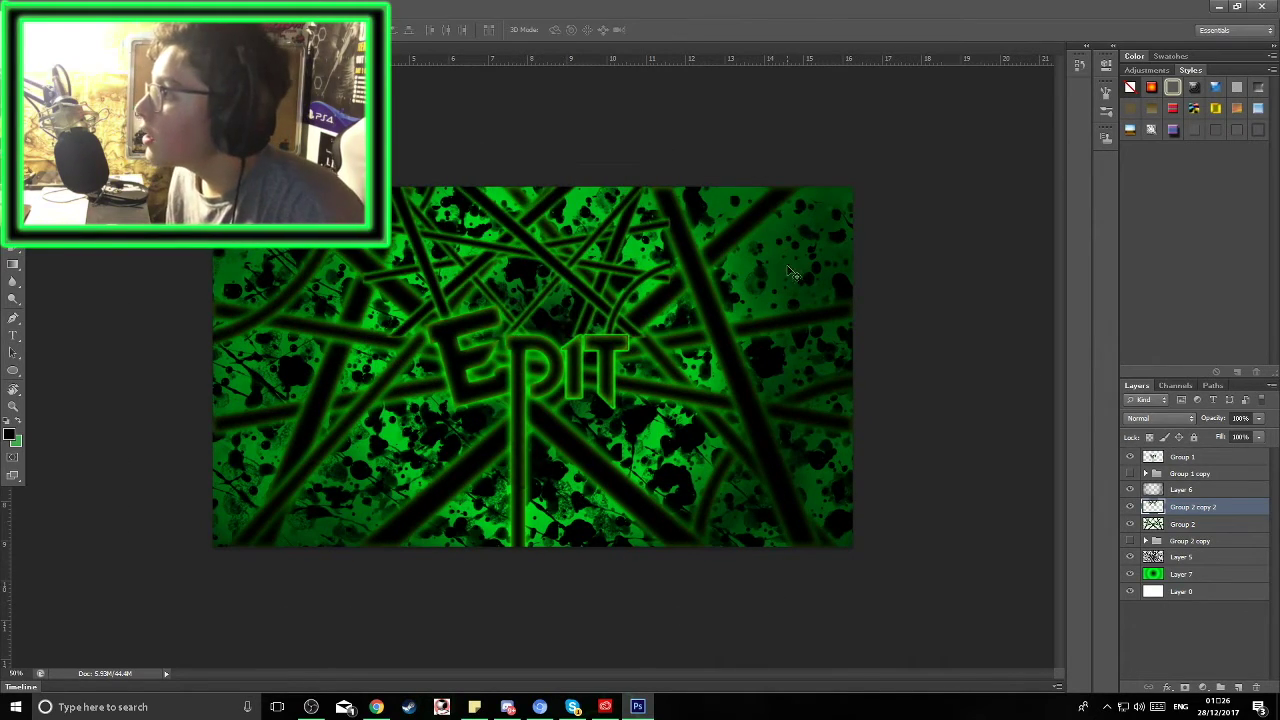
Step: Add another line-web copy shifted across the canvas and group all copies into Group 3
left_click_drag(1188, 527, 1190, 530)
left_click_drag(308, 260, 820, 497)
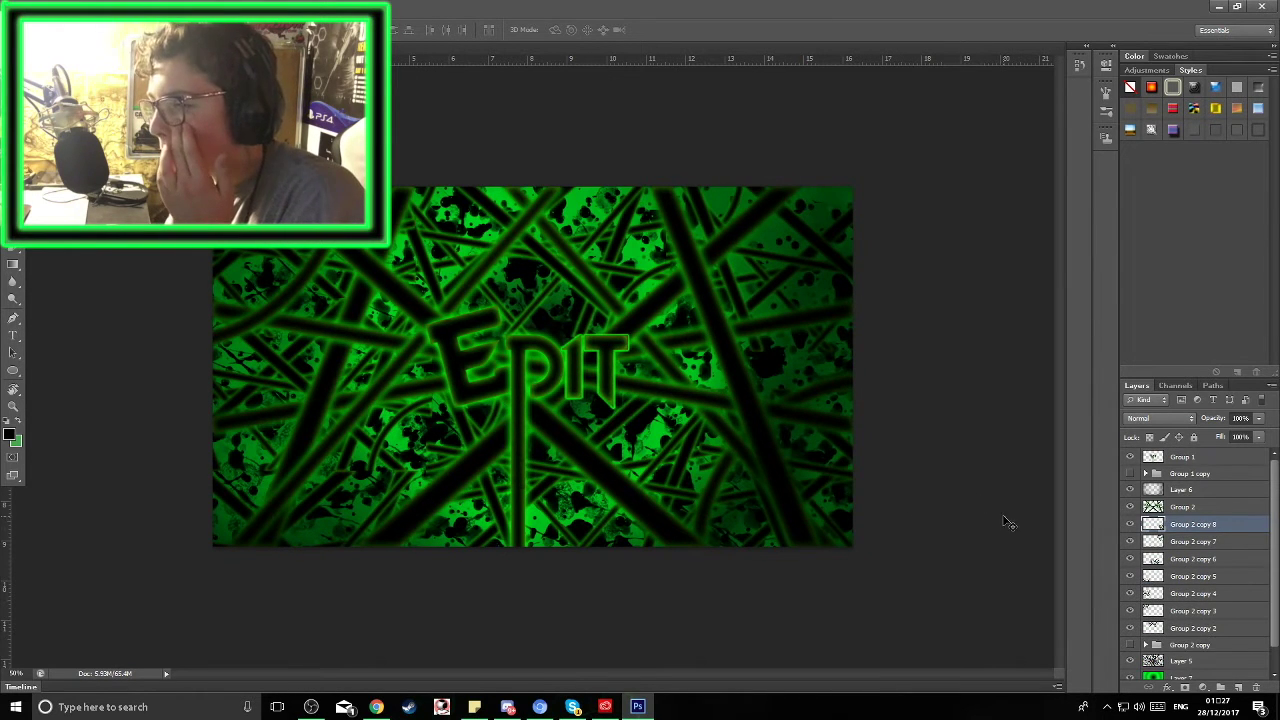
left_click(1197, 628, "shift")
right_click(1197, 628)
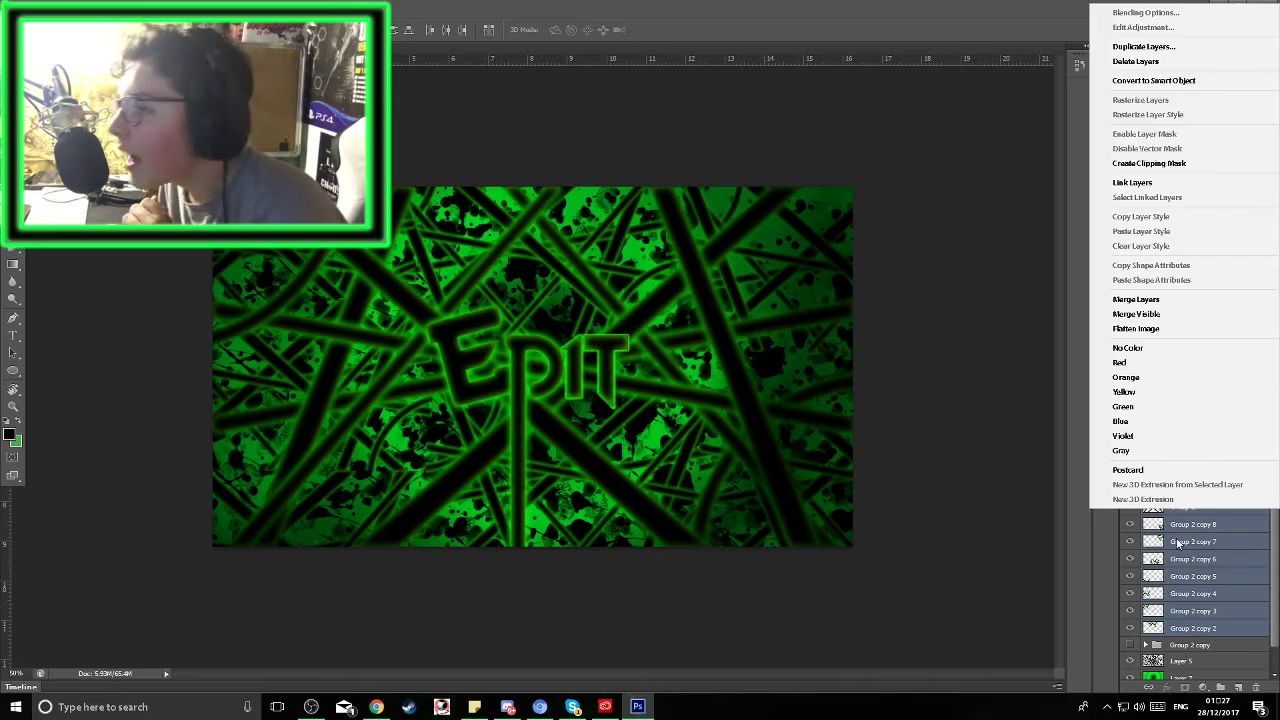
key("Escape")
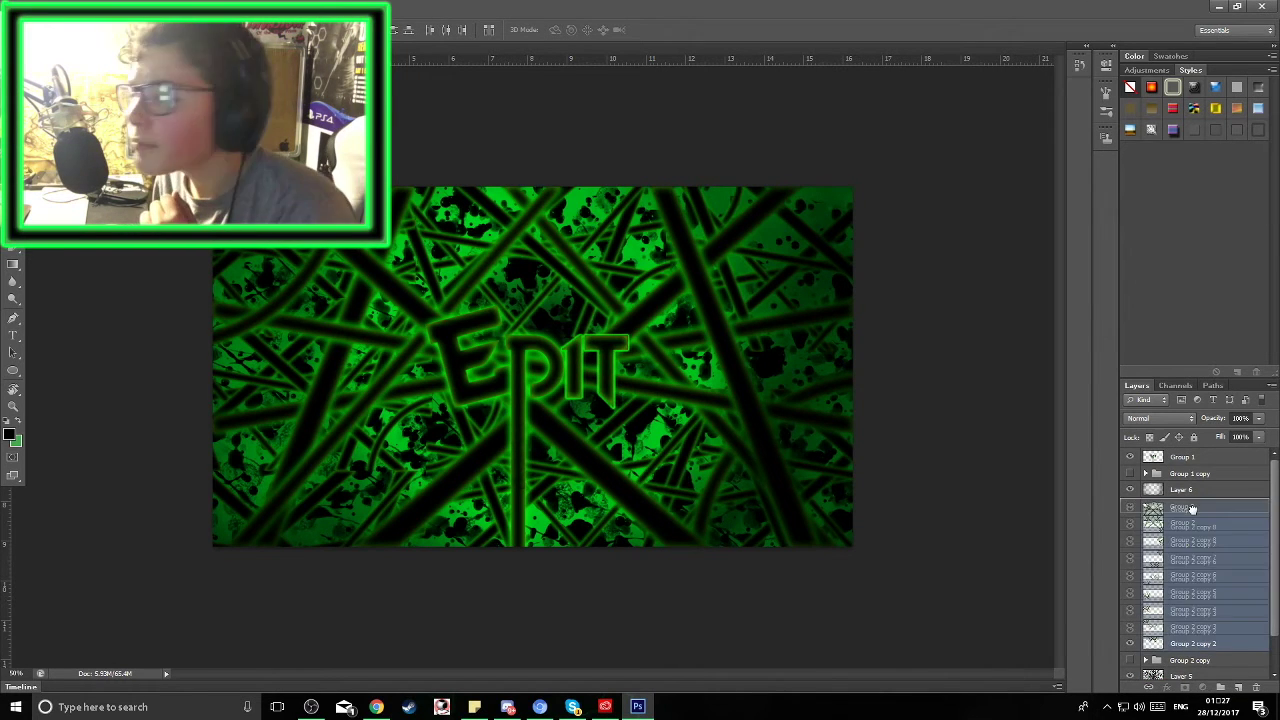
key("ctrl+g")
left_click(1146, 506)
Step: Put the selected area around EDIT onto a new Layer 8
key("super")
mouse_move(1173, 531)
left_mouse_down()
mouse_move(1178, 515)
mouse_move(1195, 520)
left_mouse_up()
key("super")
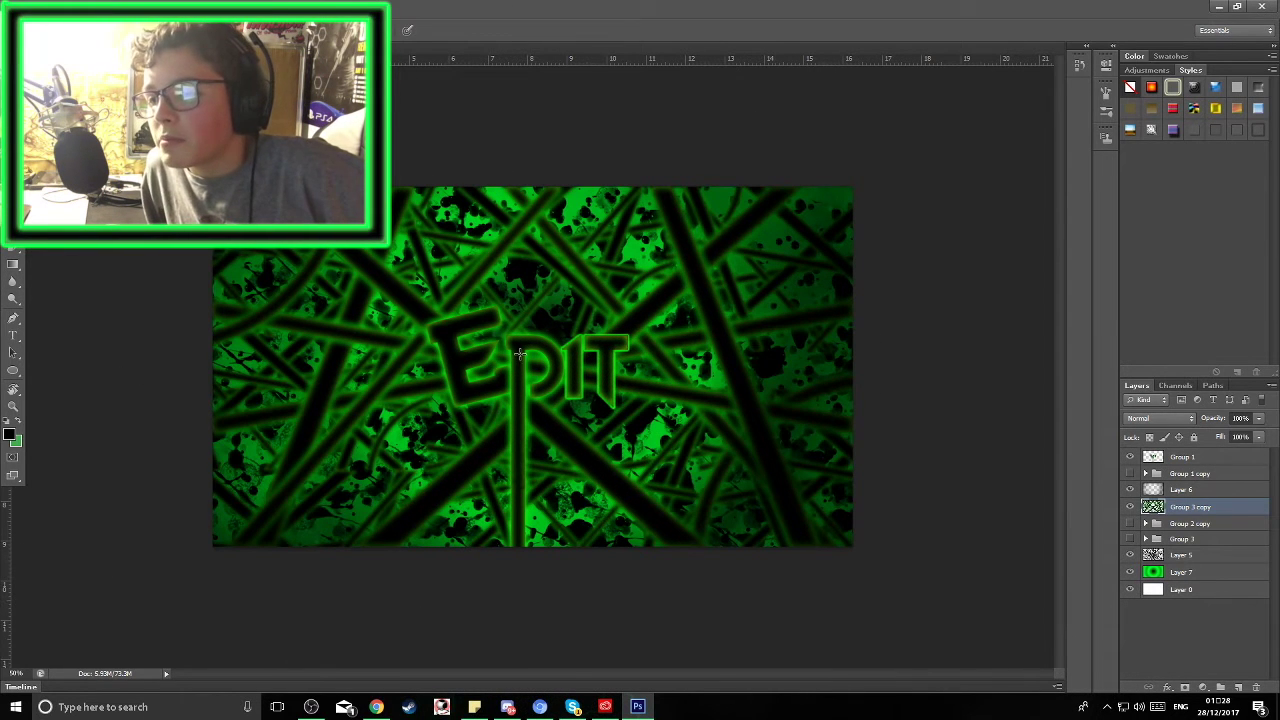
key("bracketleft")
key("bracketleft")
key("bracketleft")
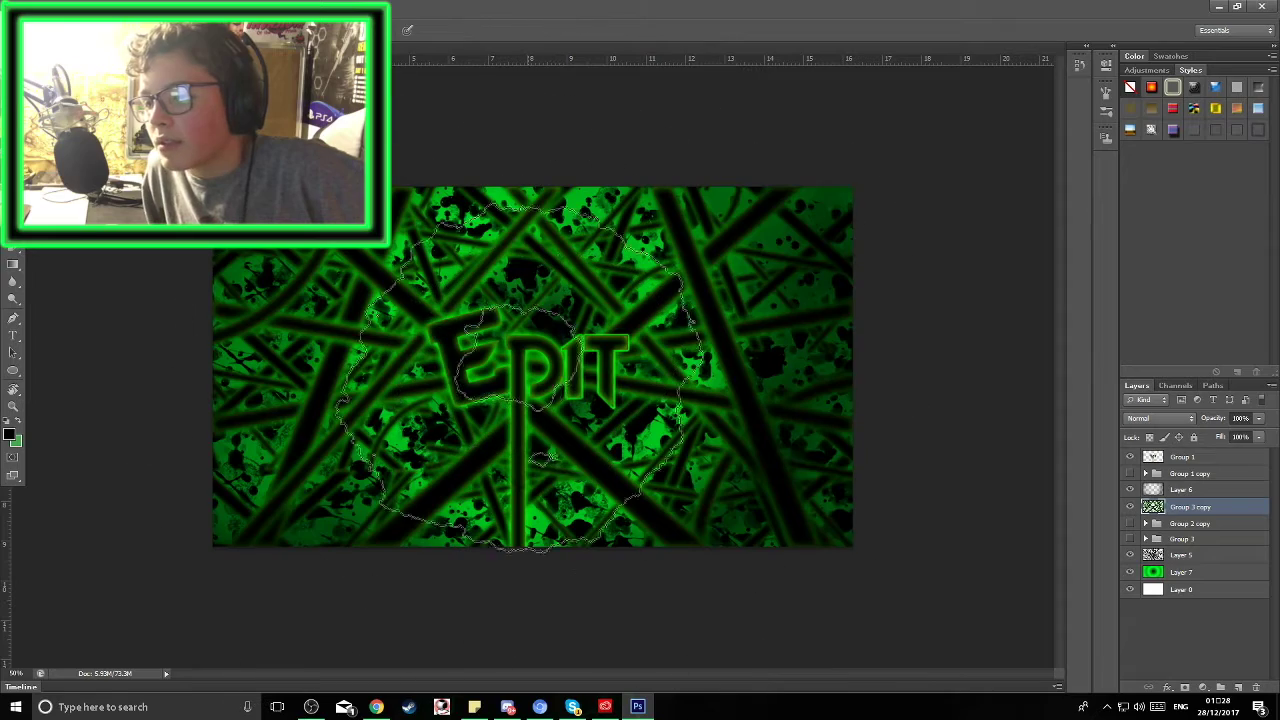
right_click(112, 250)
left_click(150, 300)
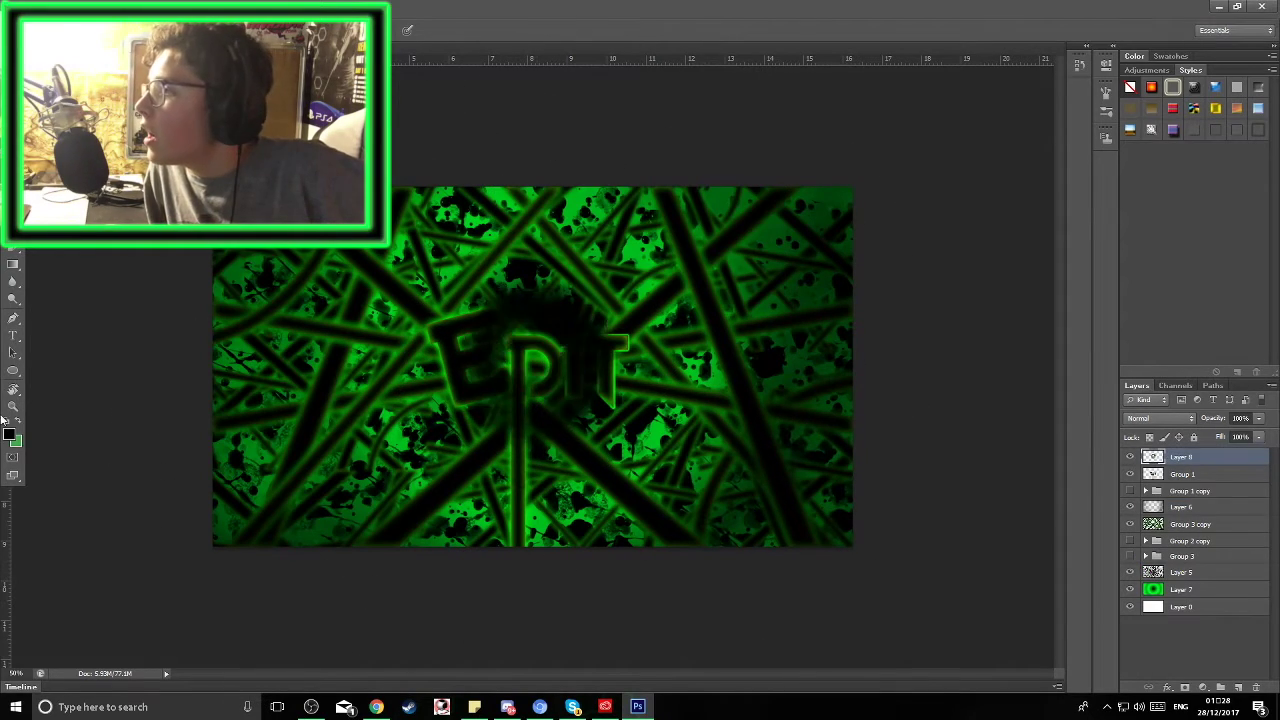
Step: Move Layer 8 beneath the EDIT letters and paint a soft bright green glow behind them
key("ctrl+bracketleft")
key("x")
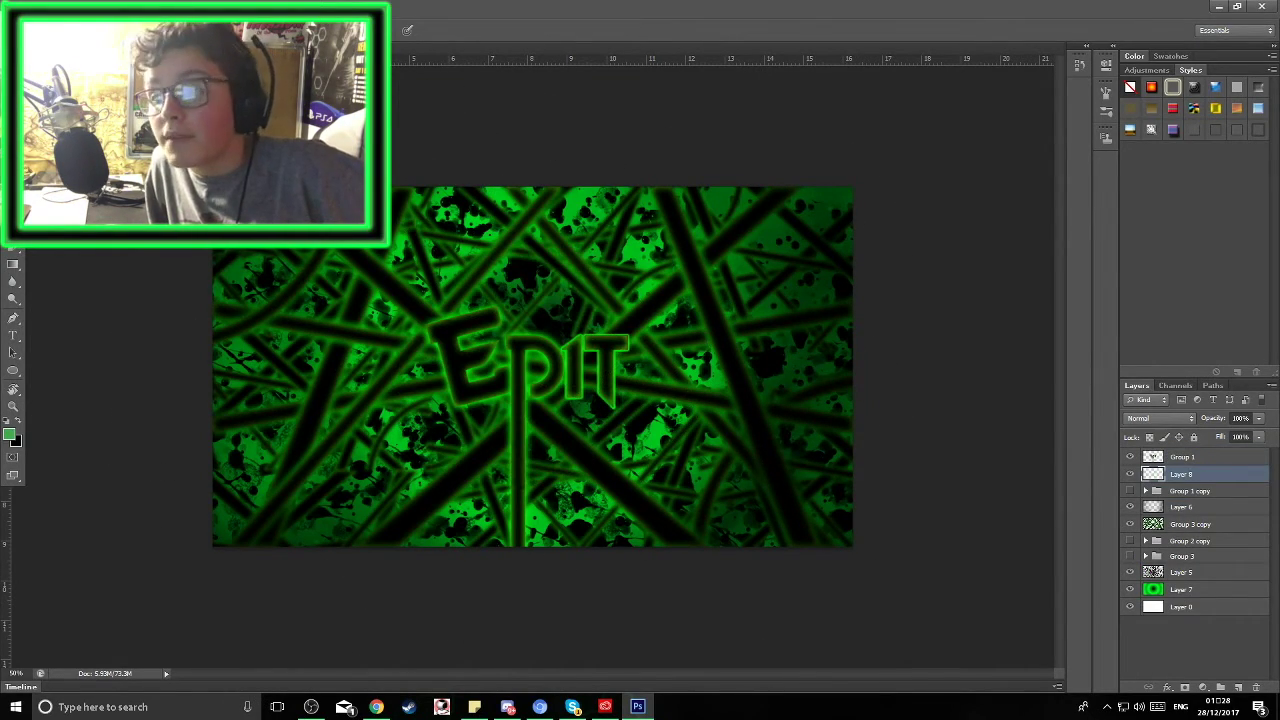
left_click(10, 433)
key("Return")
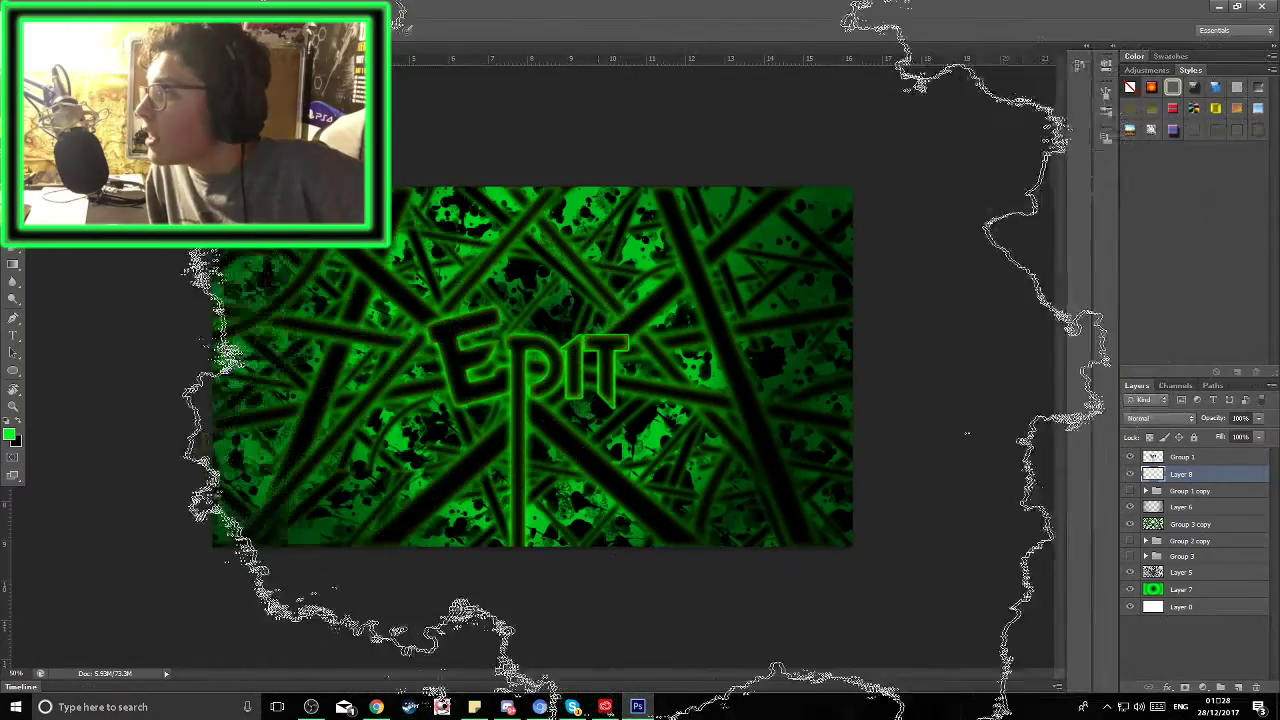
key("bracketleft")
key("bracketleft")
key("bracketleft")
key("bracketleft")
key("bracketleft")
key("bracketleft")
key("bracketleft")
key("bracketleft")
key("bracketleft")
key("bracketleft")
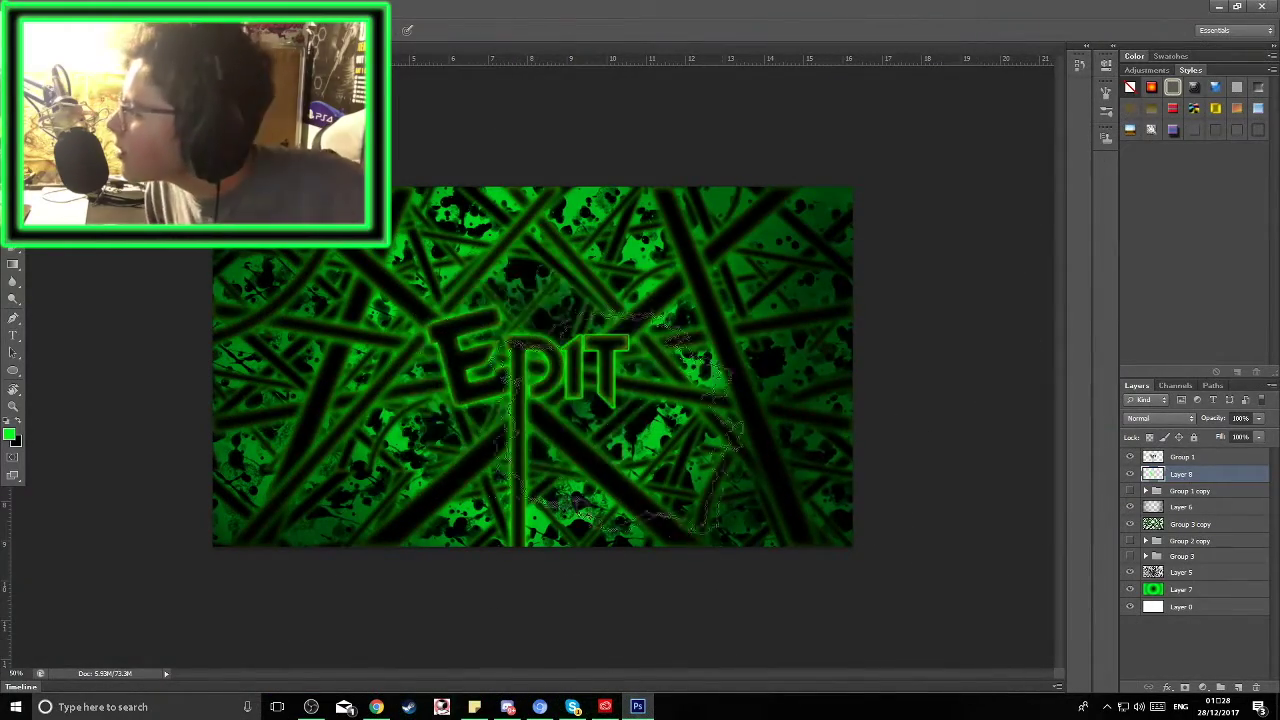
left_click(620, 420)
key("ctrl+z")
key("ctrl+z")
Step: Set Layer 8's blend mode to Linear Light and bring up Save As
left_click(1160, 418)
left_click(1165, 421)
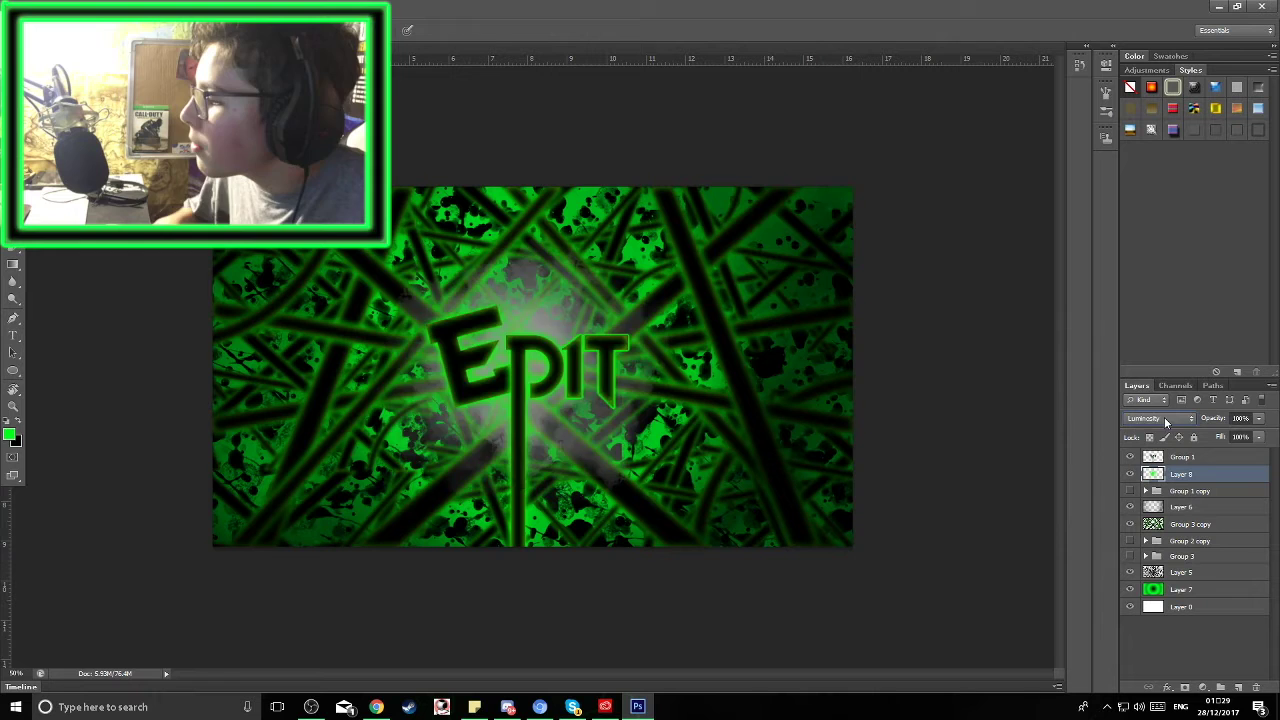
key("Up")
key("Up")
key("Up")
key("Up")
key("Up")
key("Up")
key("Up")
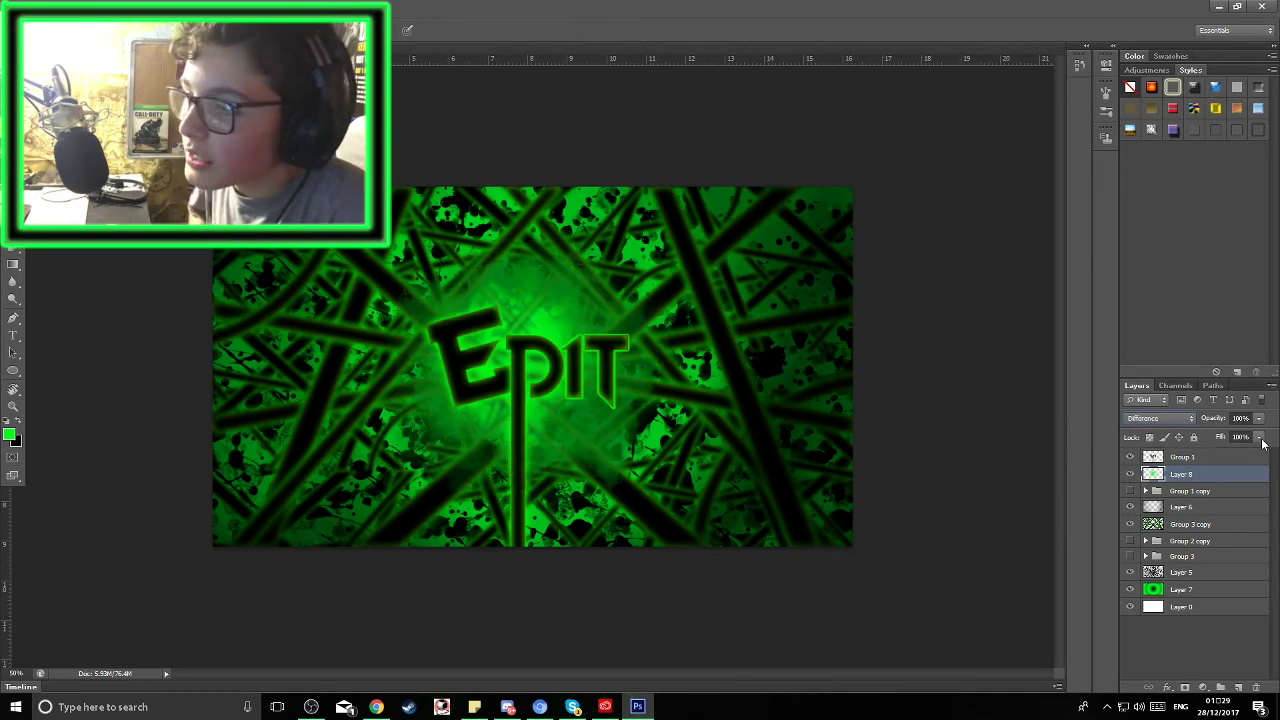
key("Up")
key("Up")
key("Up")
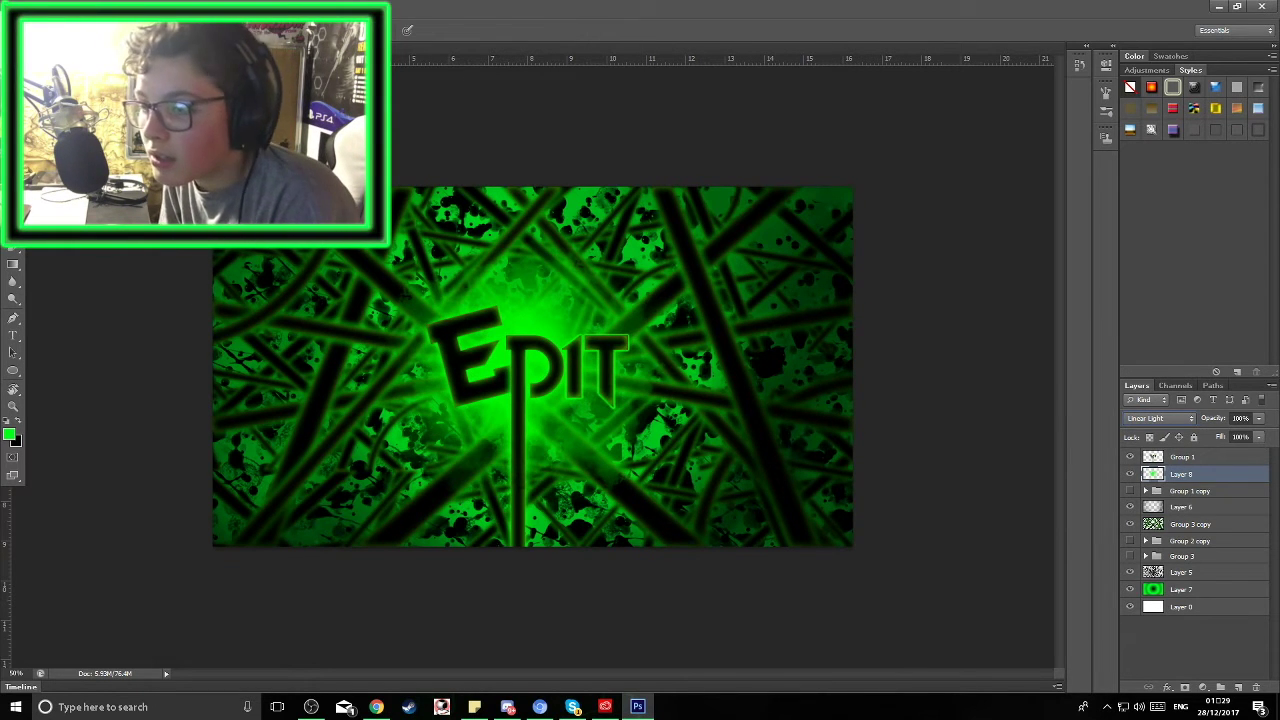
left_click(15, 10)
left_click(60, 140)
Step: Save the artwork as 'new background' PSD, then save again choosing JPEG format
key("Return")
type("new")
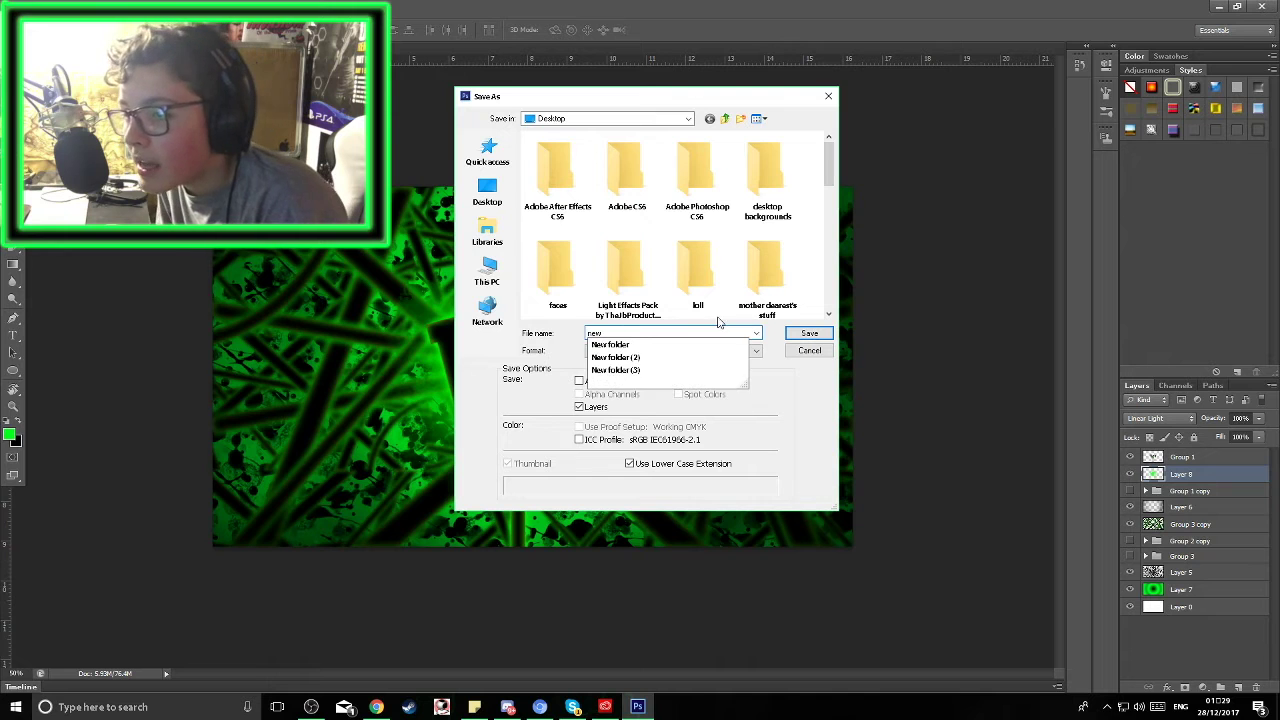
type(" background")
key("Return")
key("Return")
key("ctrl+shift+s")
left_click(672, 350)
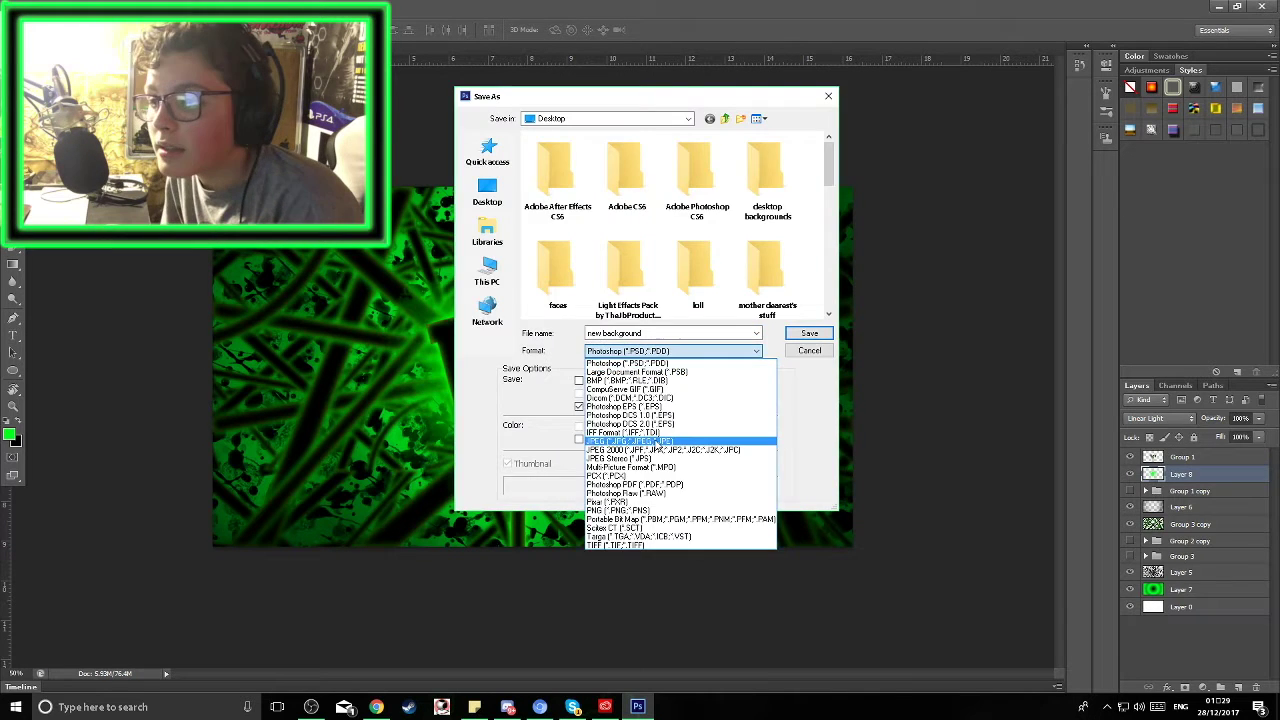
left_click(655, 441)
key("Return")
key("Return")
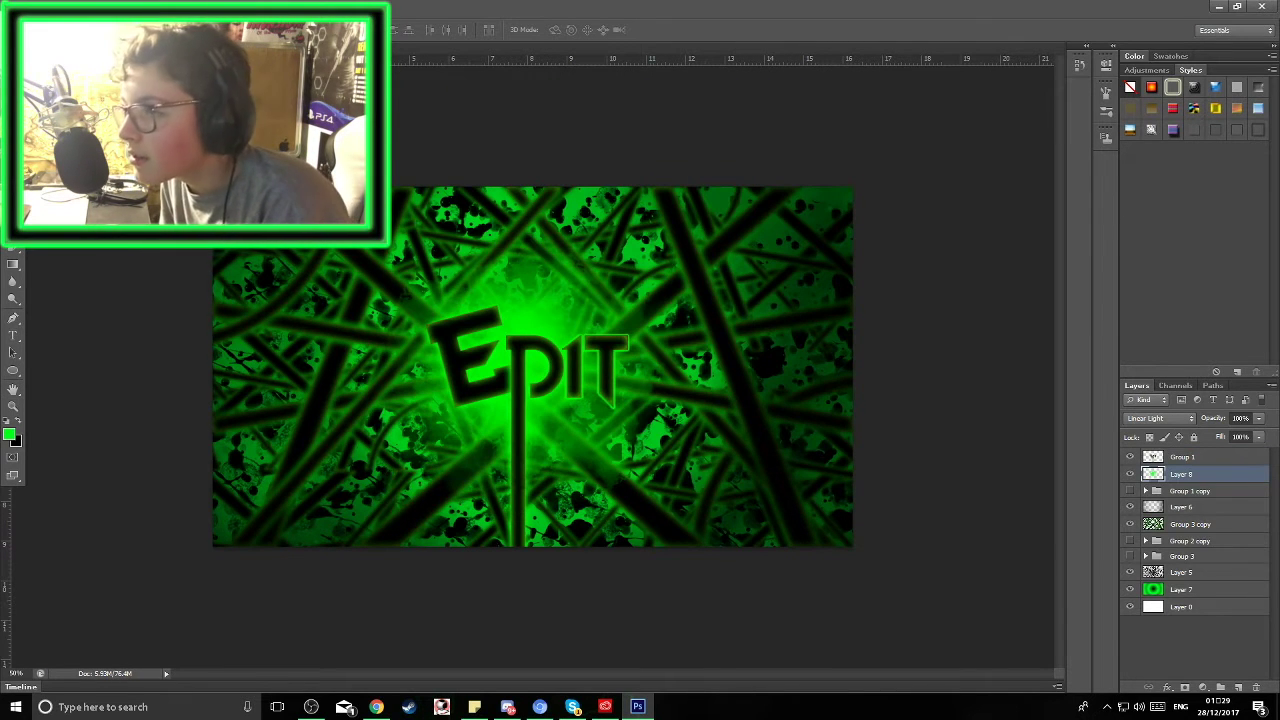
Step: Cancel the extra New Document and Save As dialogs without saving anything further
key("ctrl+n")
key("alt+Tab")
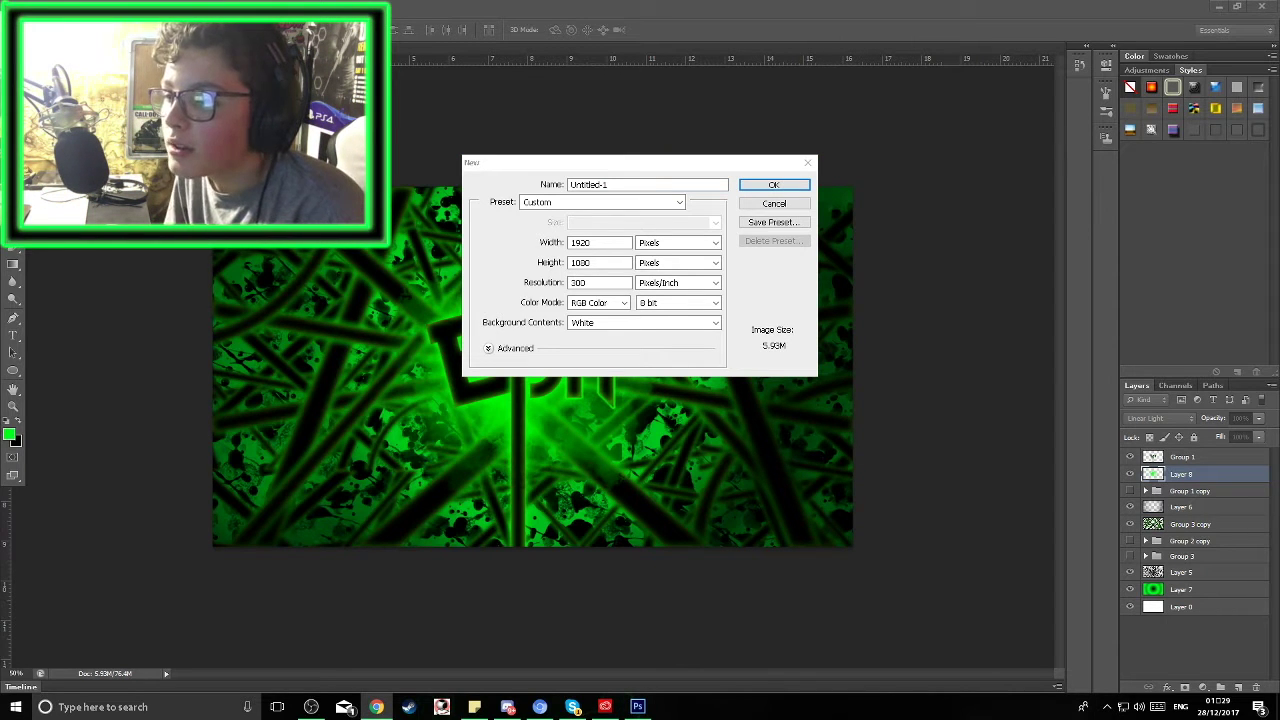
left_click(774, 203)
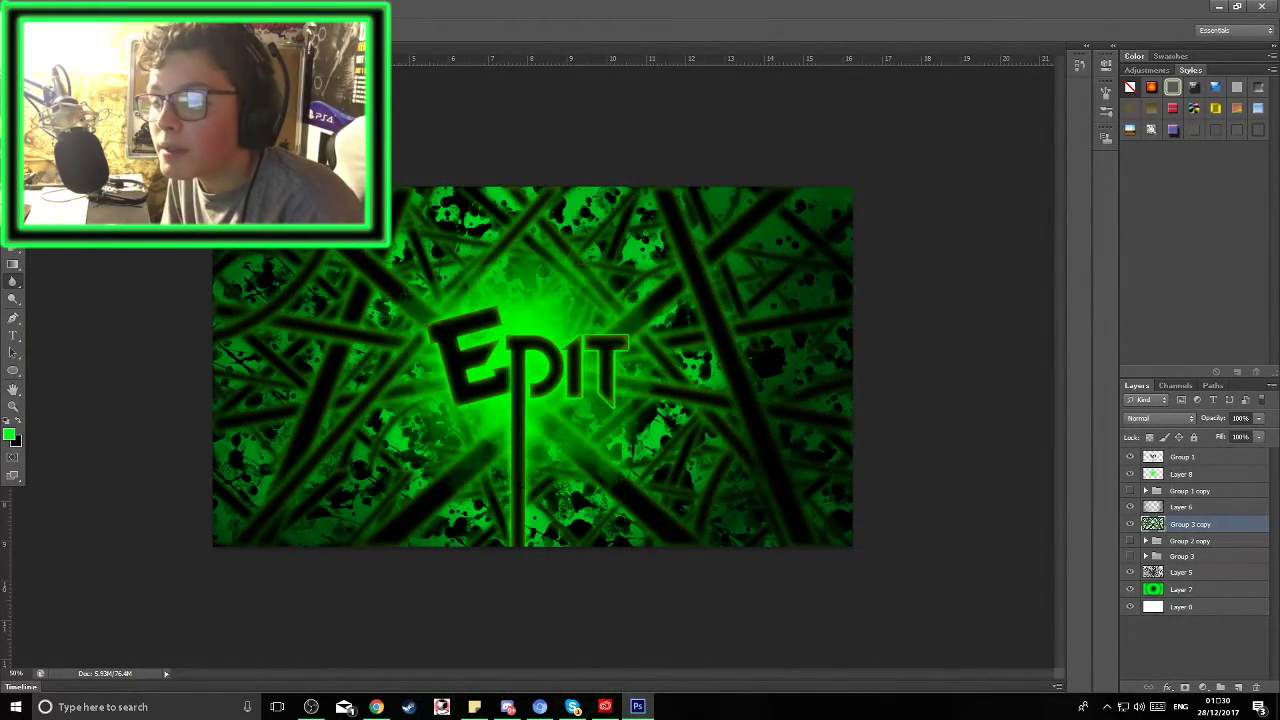
left_click(38, 10)
left_click(60, 192)
left_click(809, 350)
left_click(38, 10)
left_click(60, 192)
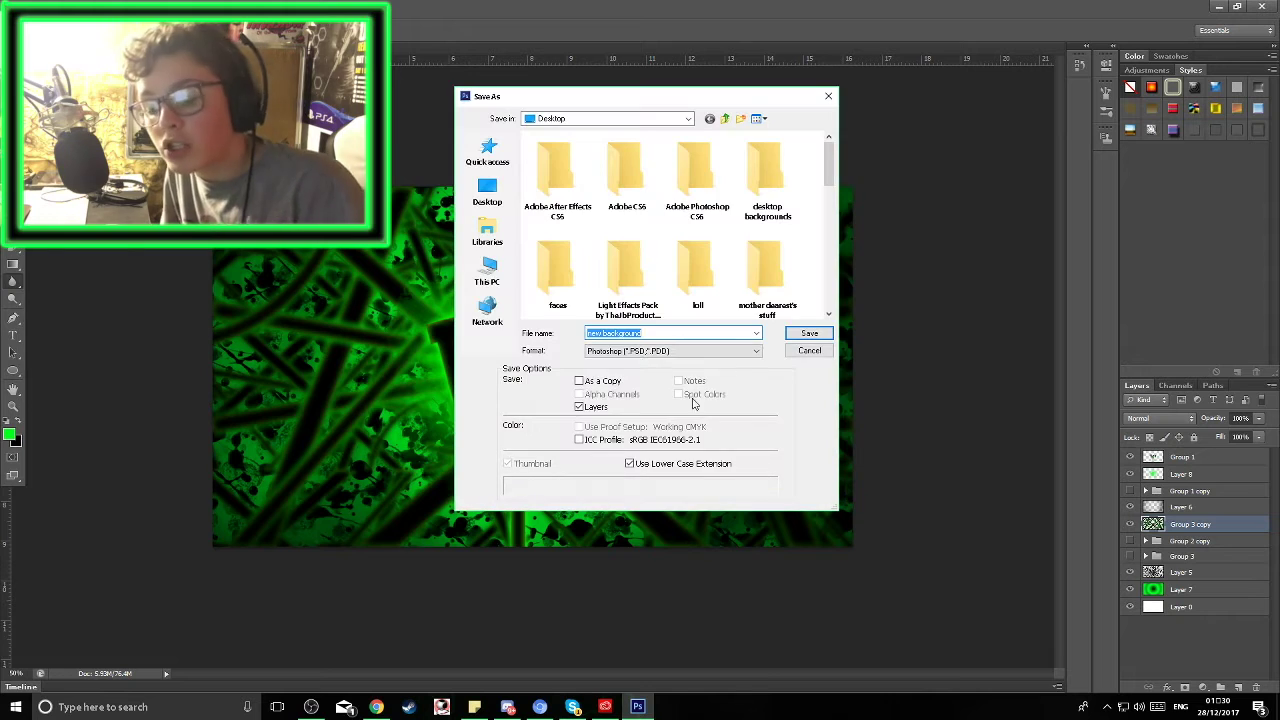
left_click(673, 350)
left_click(809, 333)
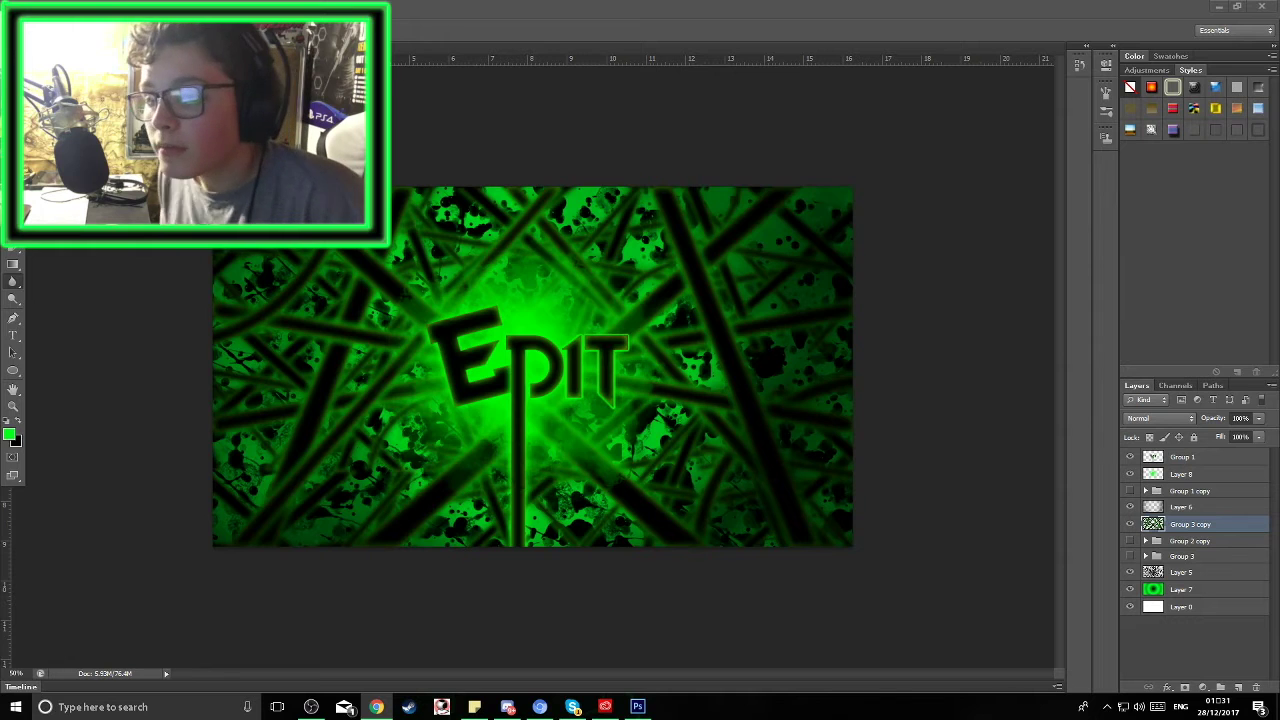
Step: Create a blank portrait document, try dragging Group 1 into it, then delete that copy
key("ctrl+n")
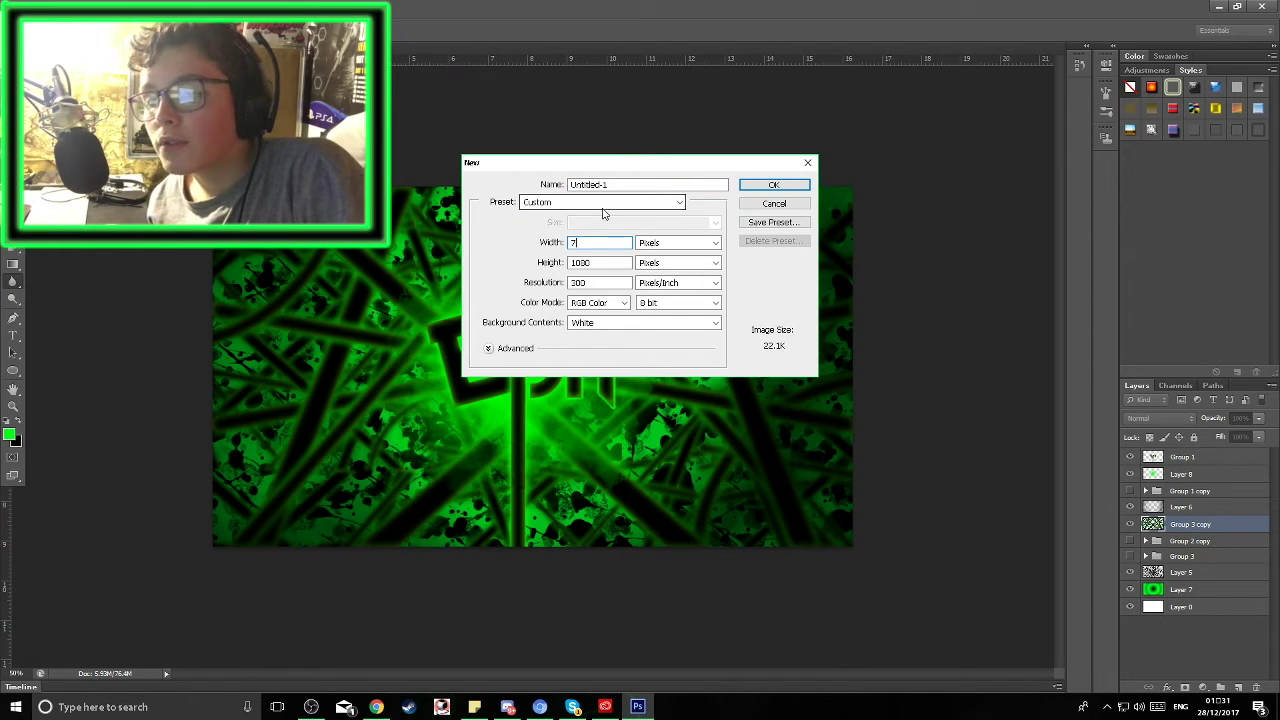
key("Return")
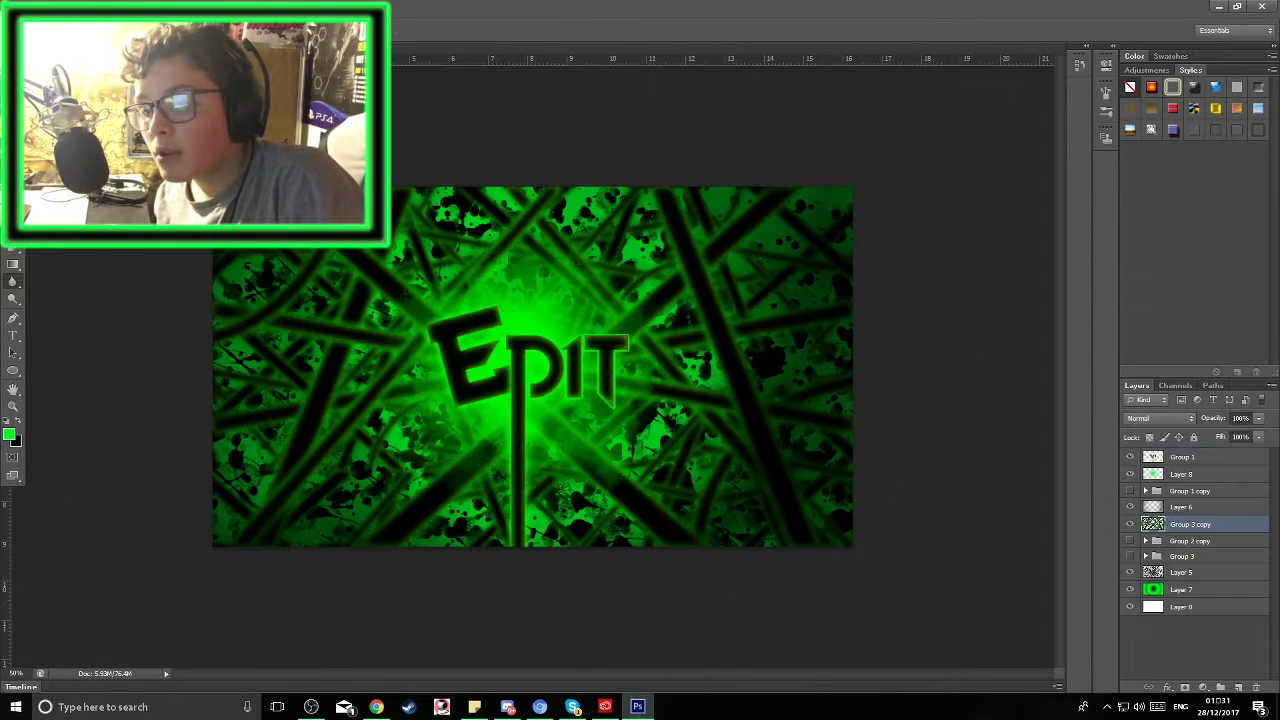
left_click_drag(1198, 461, 709, 331)
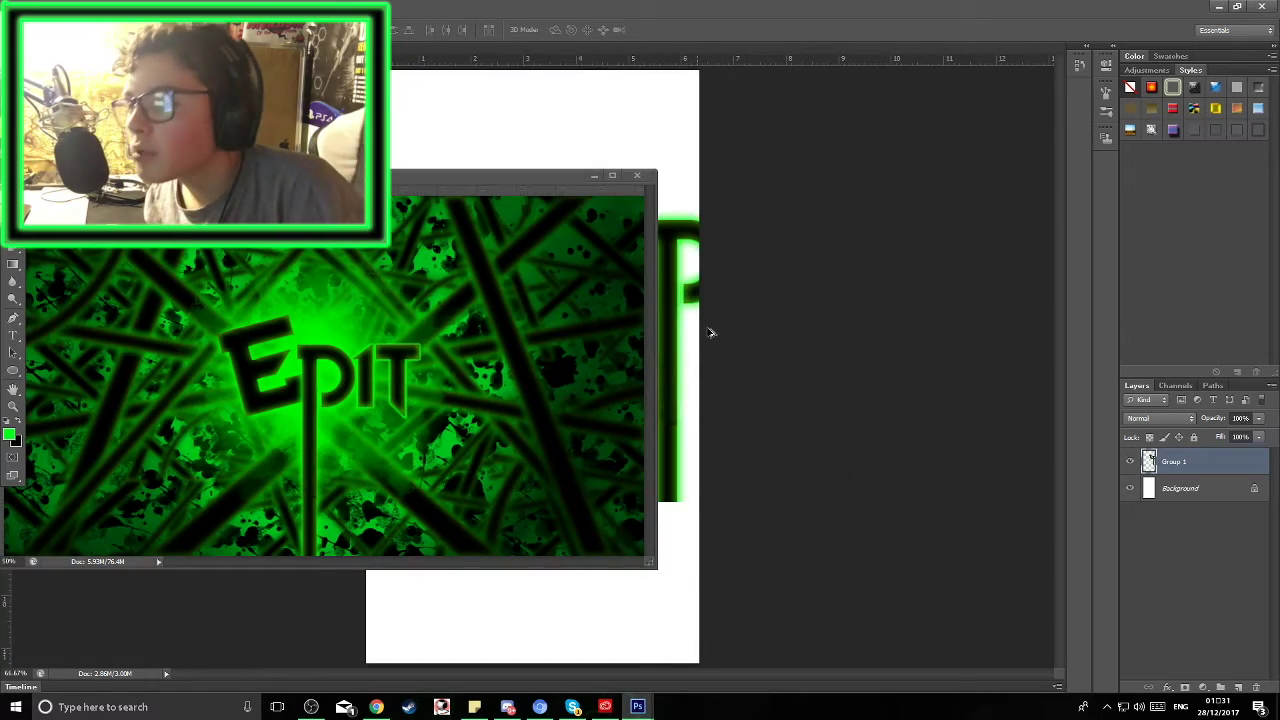
left_click_drag(404, 178, 122, 280)
left_click_drag(549, 251, 421, 308)
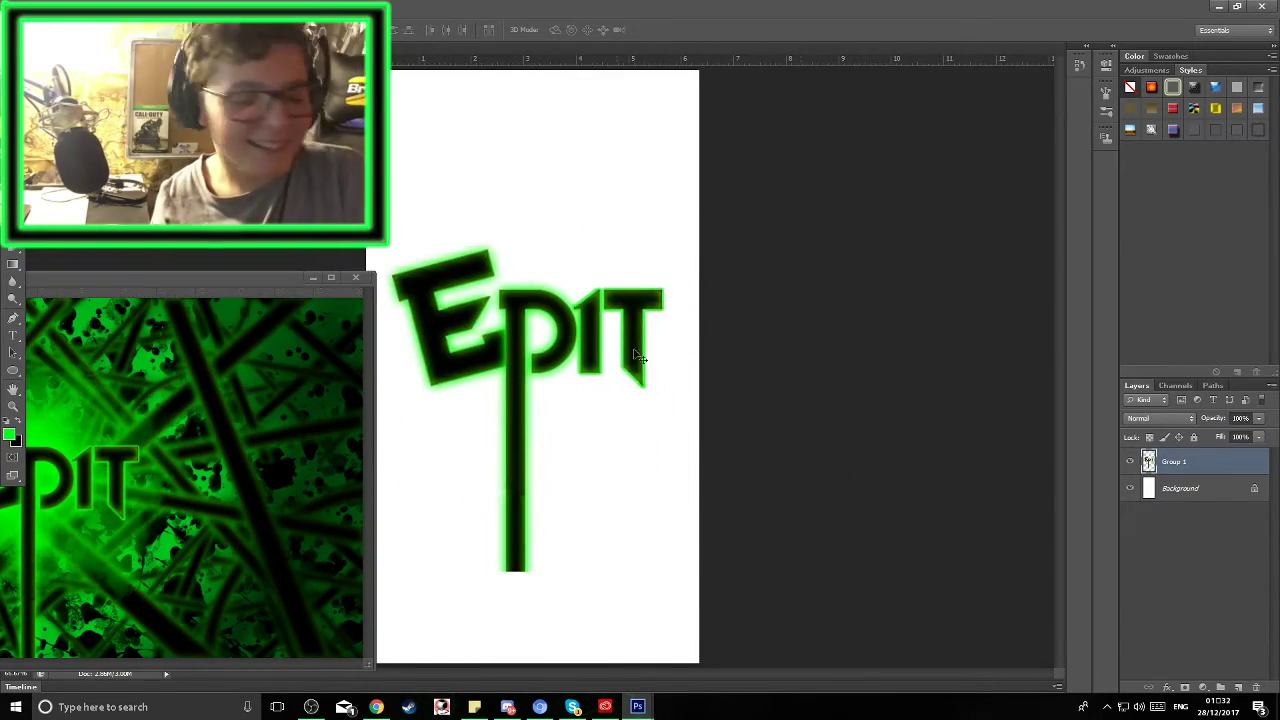
key("Delete")
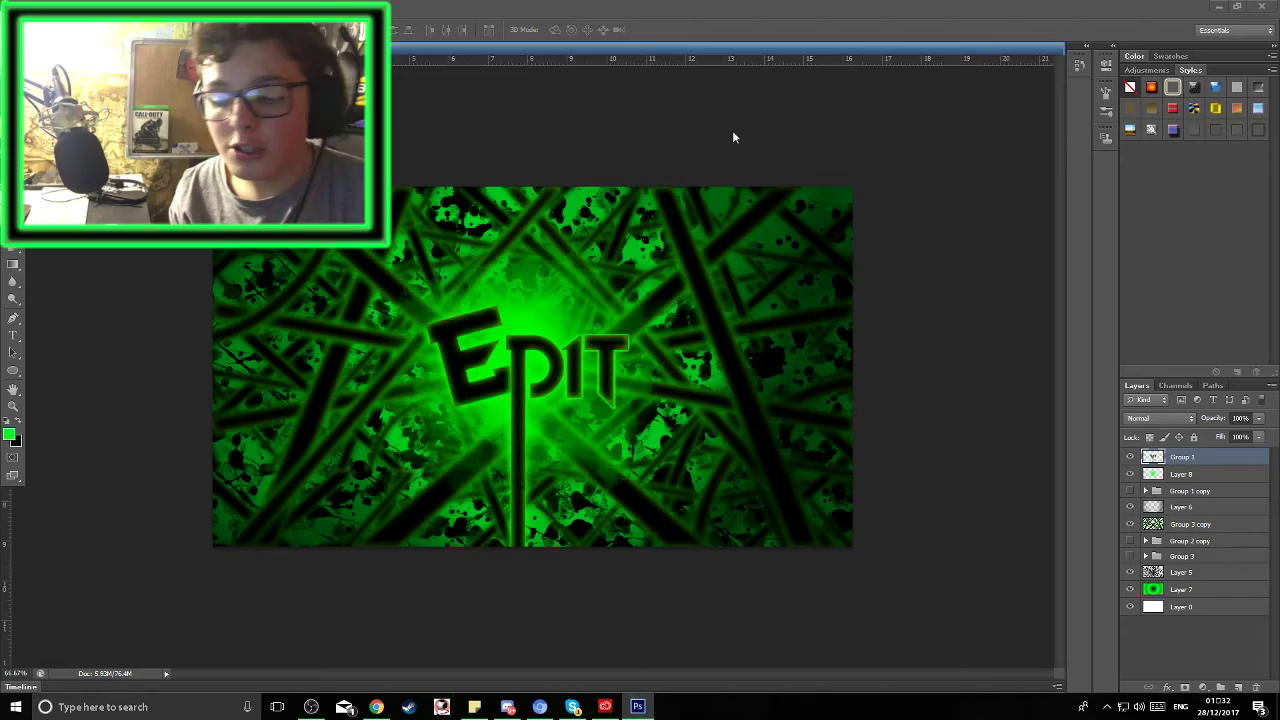
Step: Hide Group 1, put Layer 8 below Group 1 copy, and drag the EDIT group onto the portrait page
left_click(1130, 457)
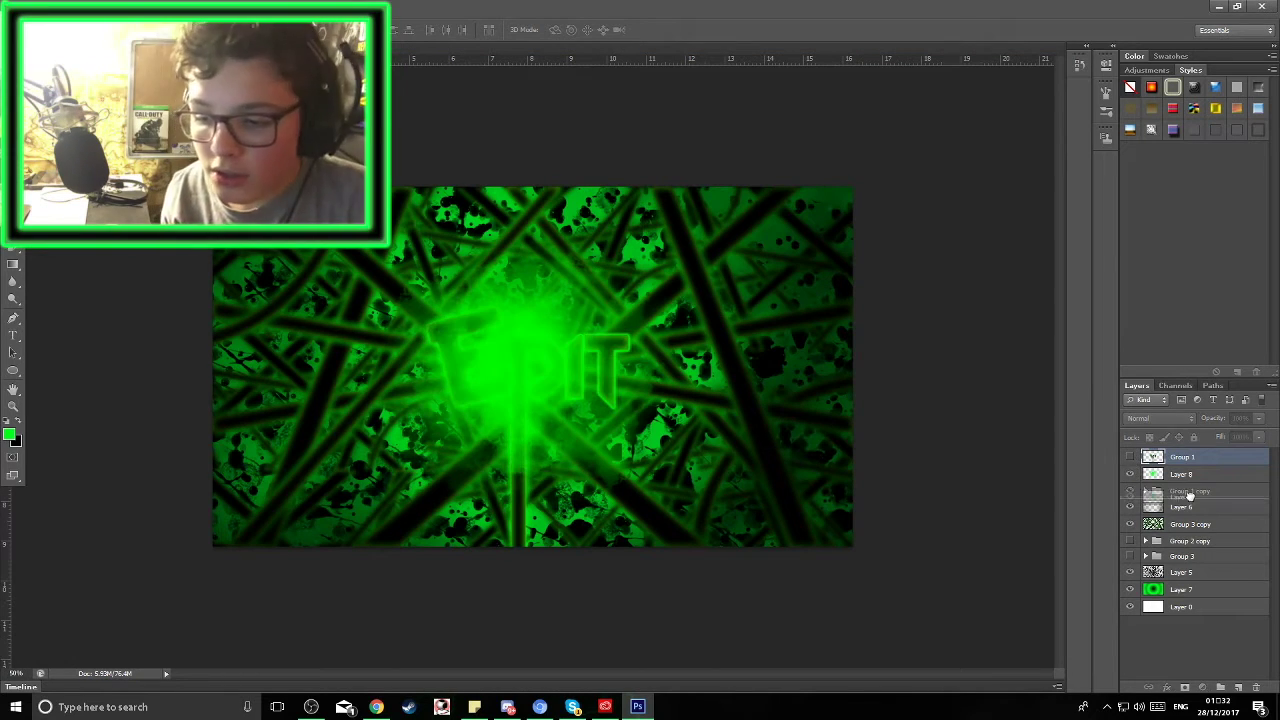
left_click_drag(1180, 474, 1180, 498)
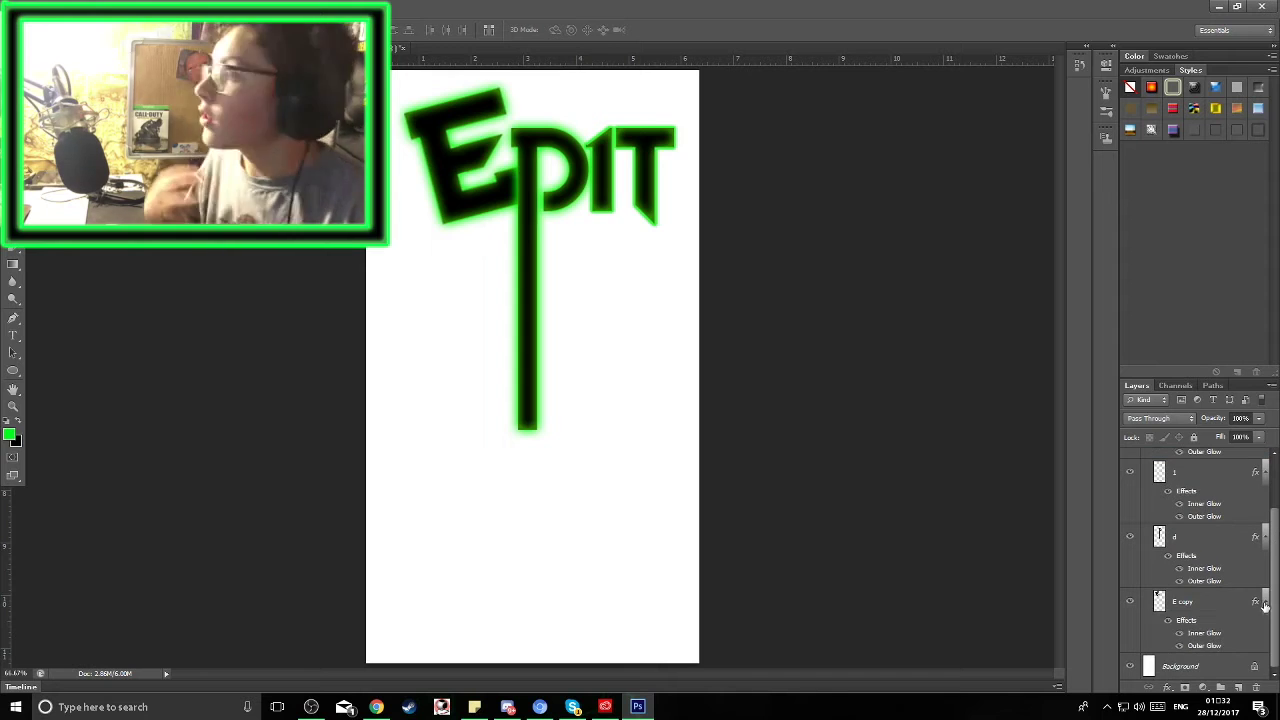
left_click_drag(565, 205, 565, 375)
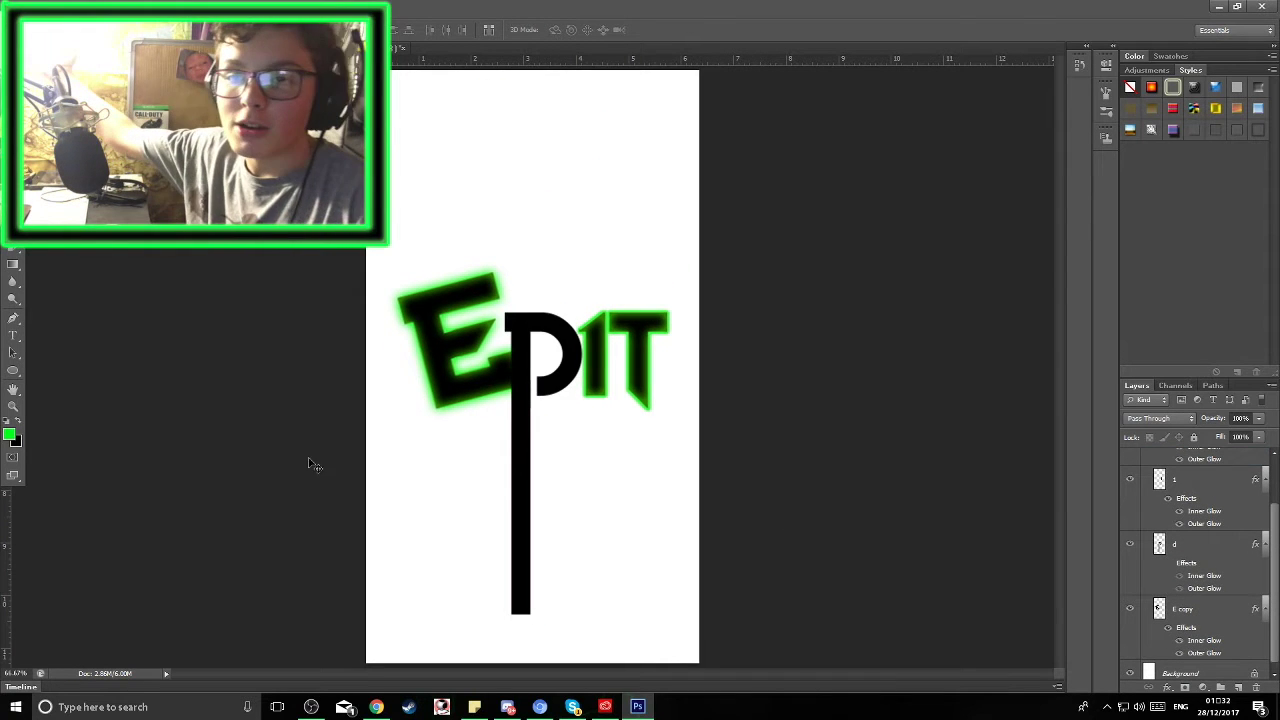
left_click_drag(457, 312, 457, 300)
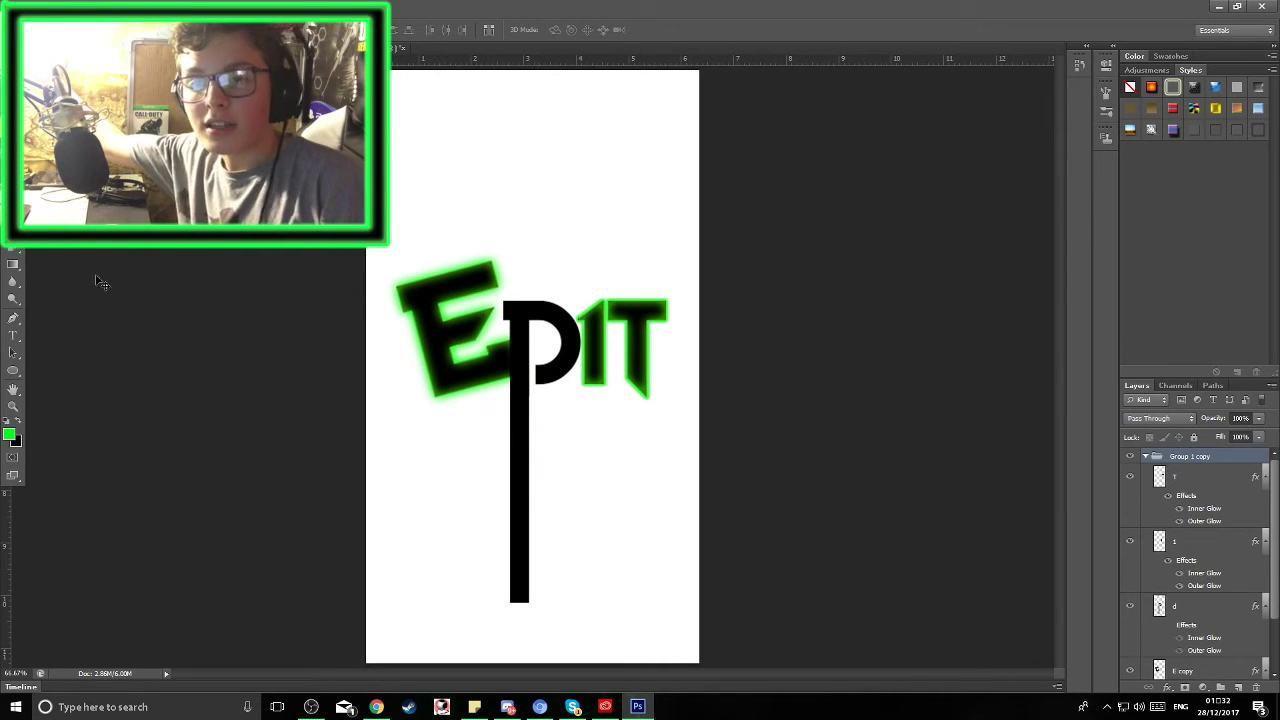
Step: Select layer d and fill the selection below the bar black with the Paint Bucket
left_click(509, 620)
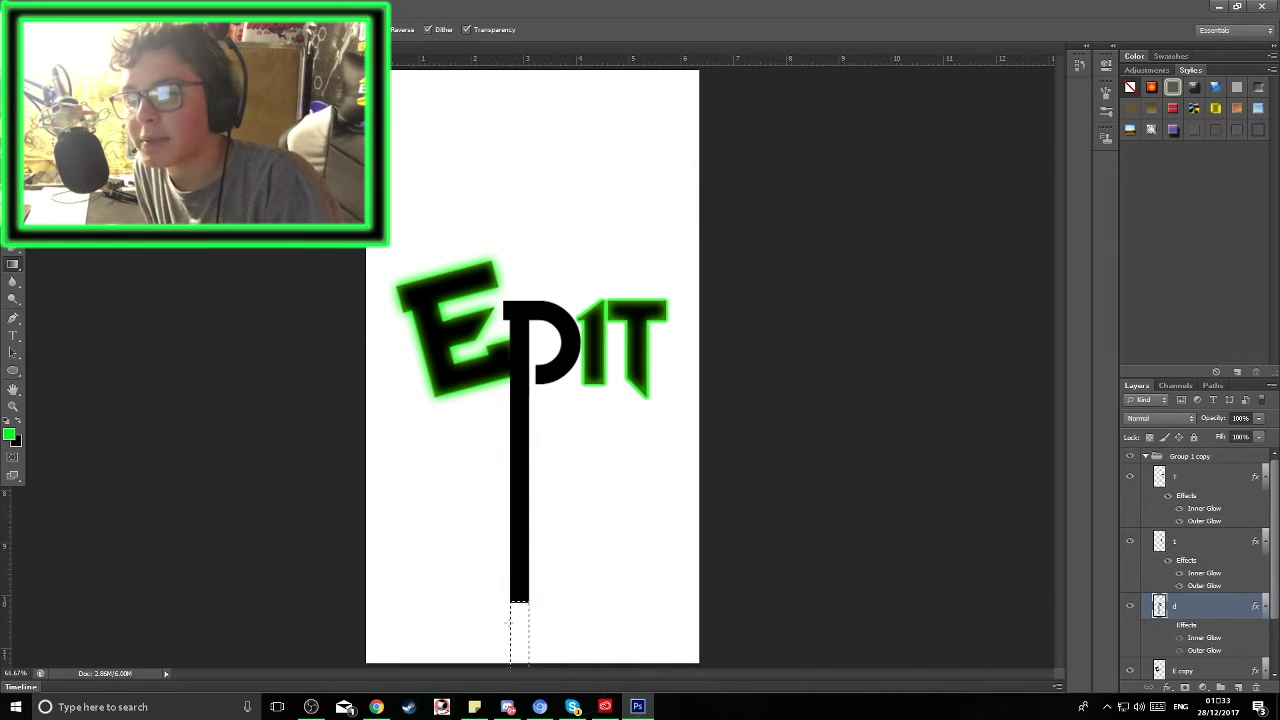
right_click(19, 268)
left_click(70, 279)
key("ctrl+z")
key("x")
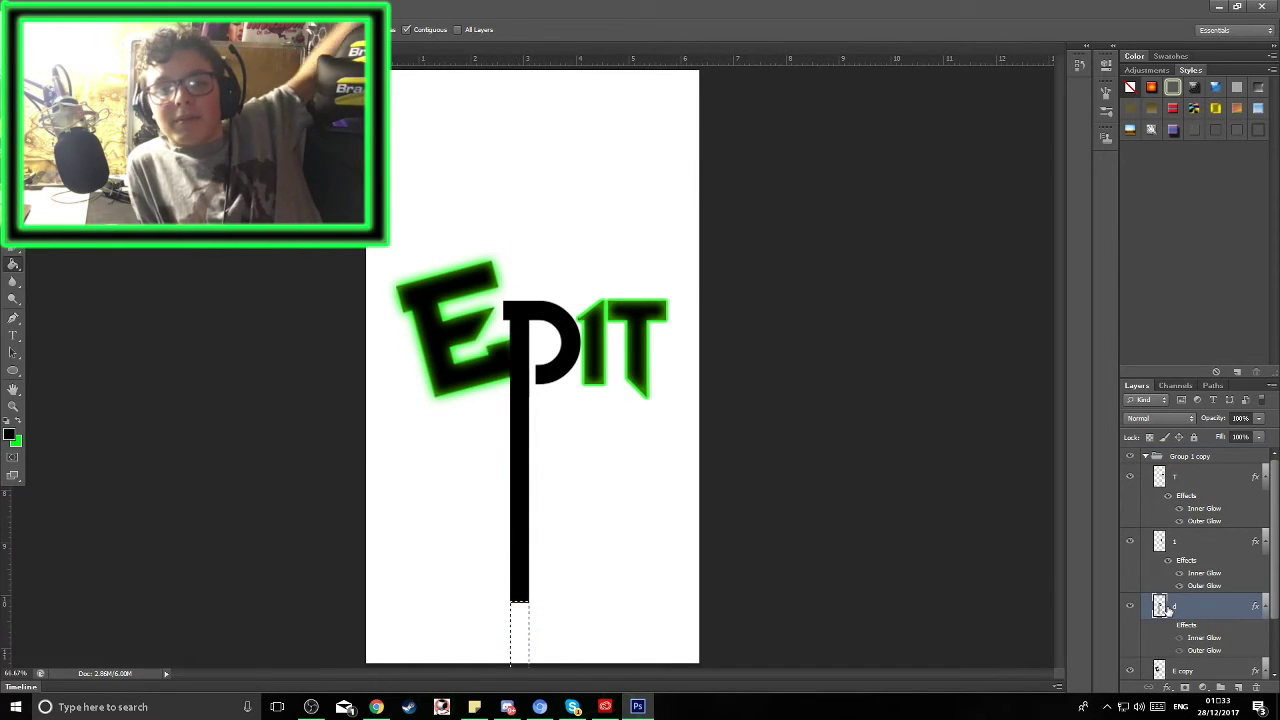
key("alt+BackSpace")
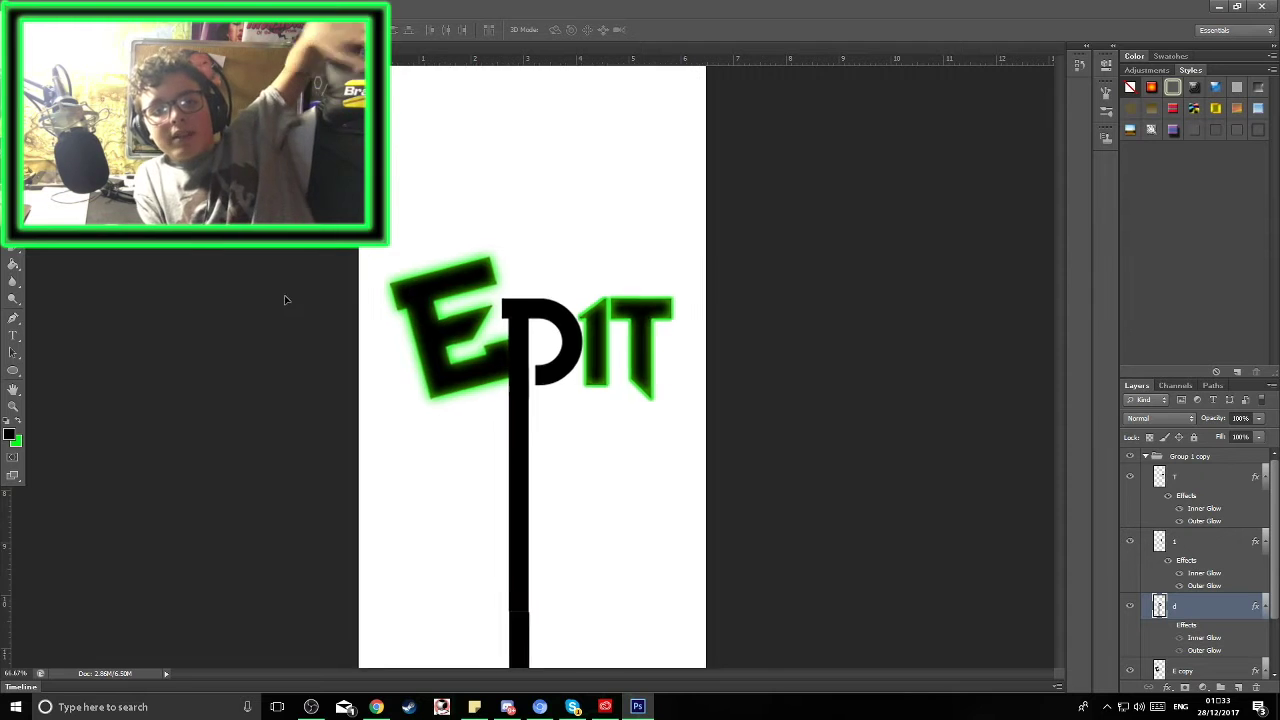
Step: Extend the selection up the black stem, zoom out, and return to the landscape artwork
key("ctrl+plus")
key("ctrl+plus")
scroll(489, 397, "down", 8)
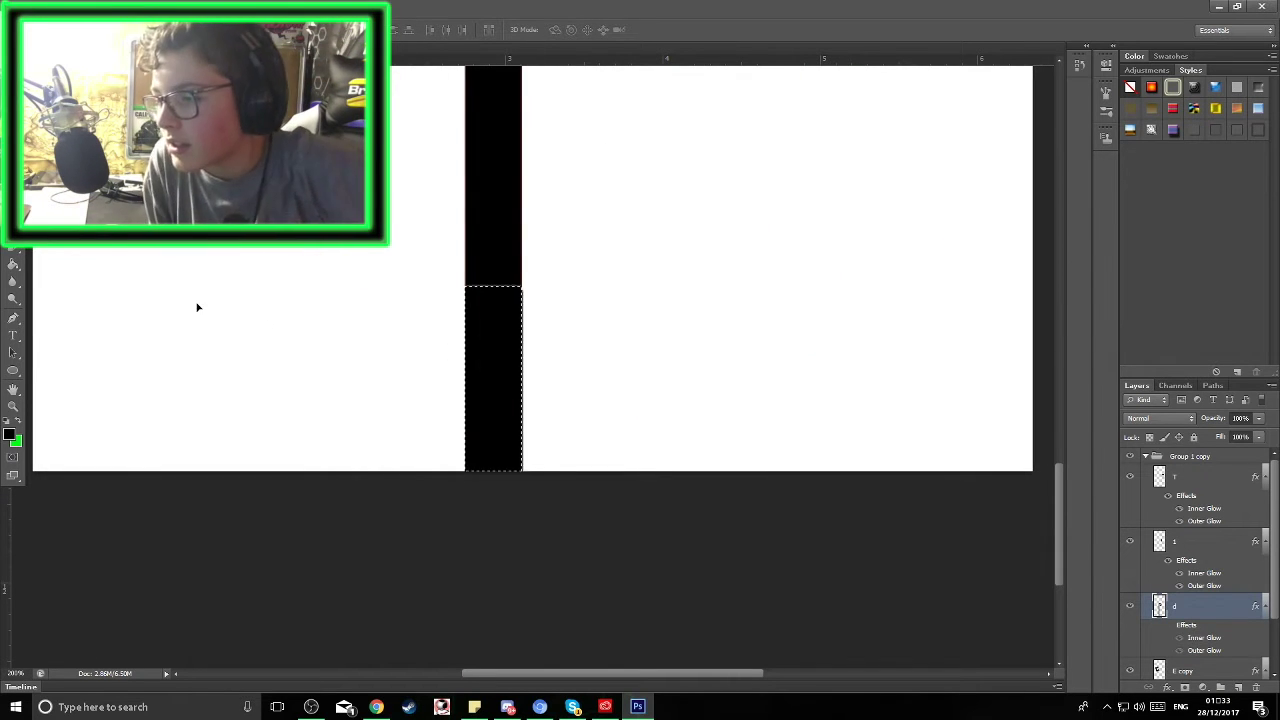
left_click_drag(466, 478, 522, 250)
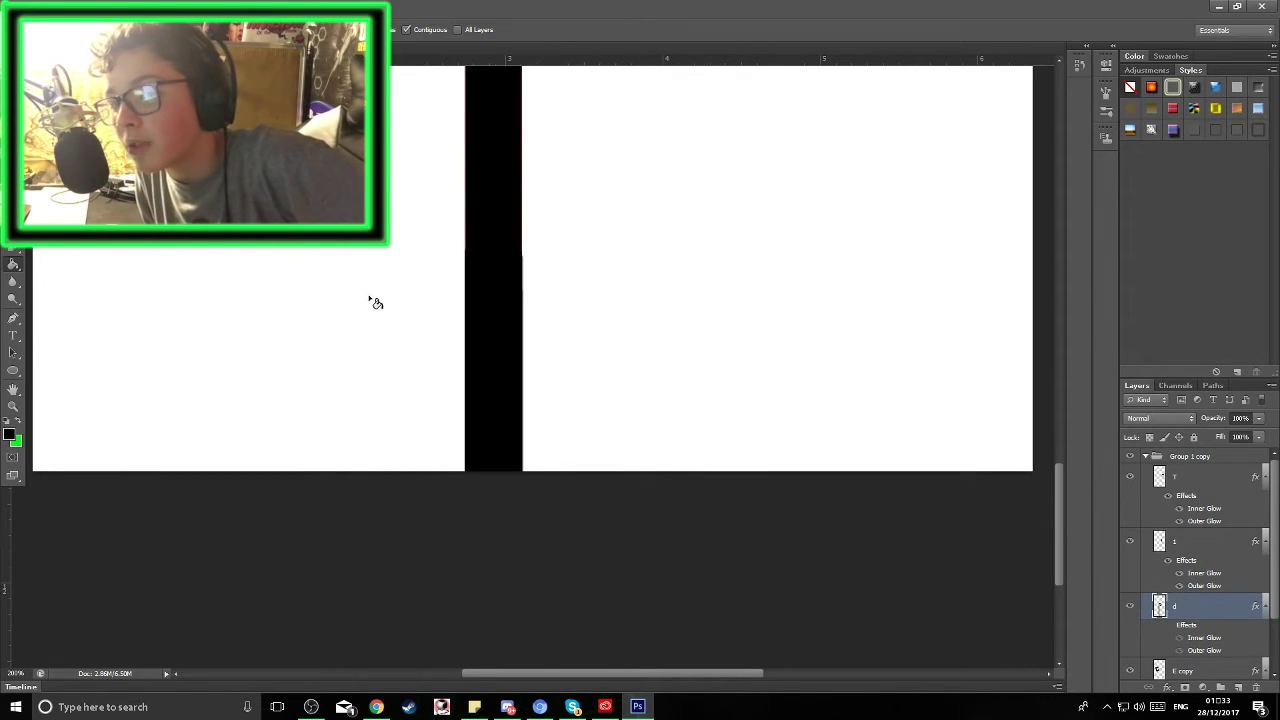
key("ctrl+minus")
key("ctrl+minus")
key("ctrl+minus")
key("ctrl+Tab")
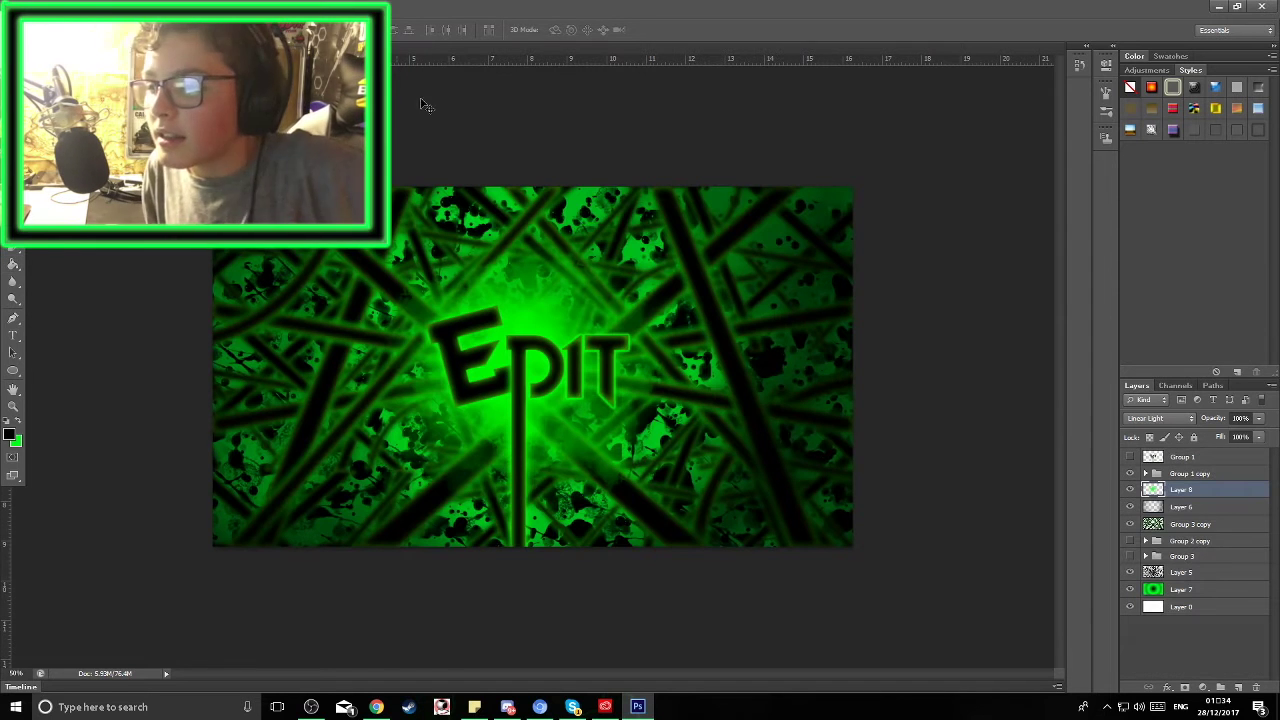
Step: Inspect the contents of Group 2 copy and Group 3 in the Layers panel
left_click(1160, 541)
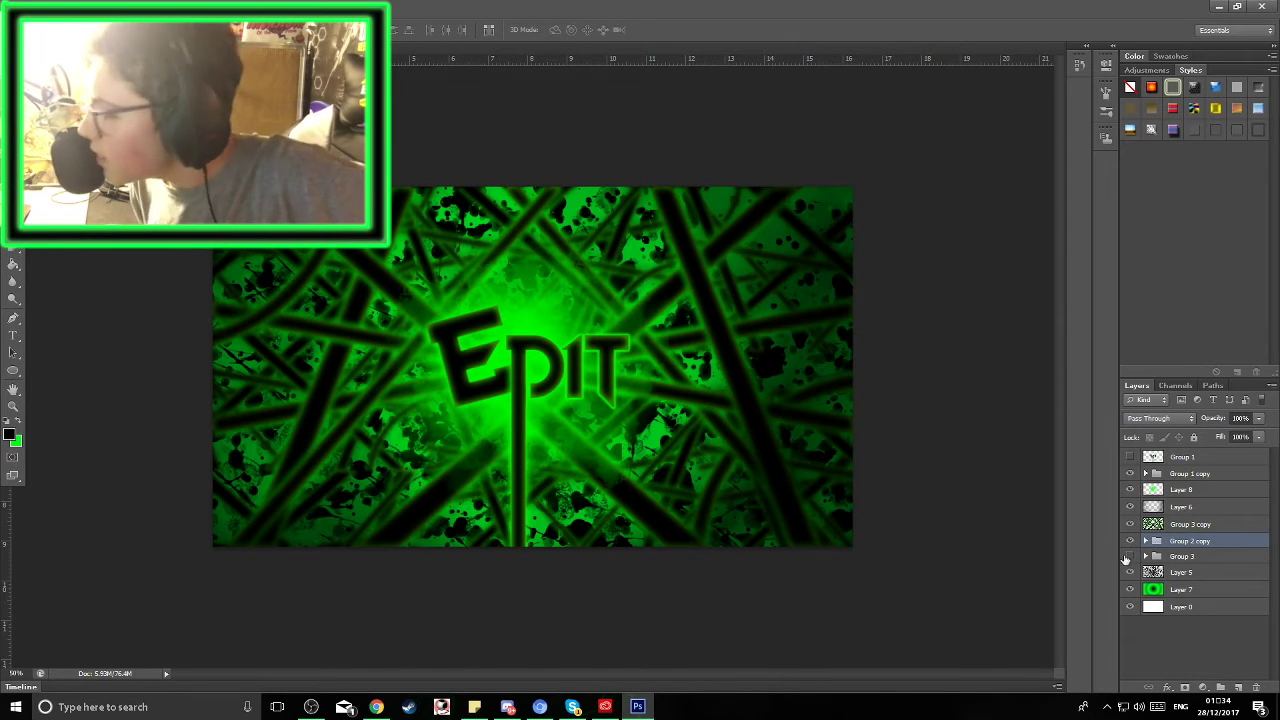
left_click(1180, 556)
left_click(1146, 556)
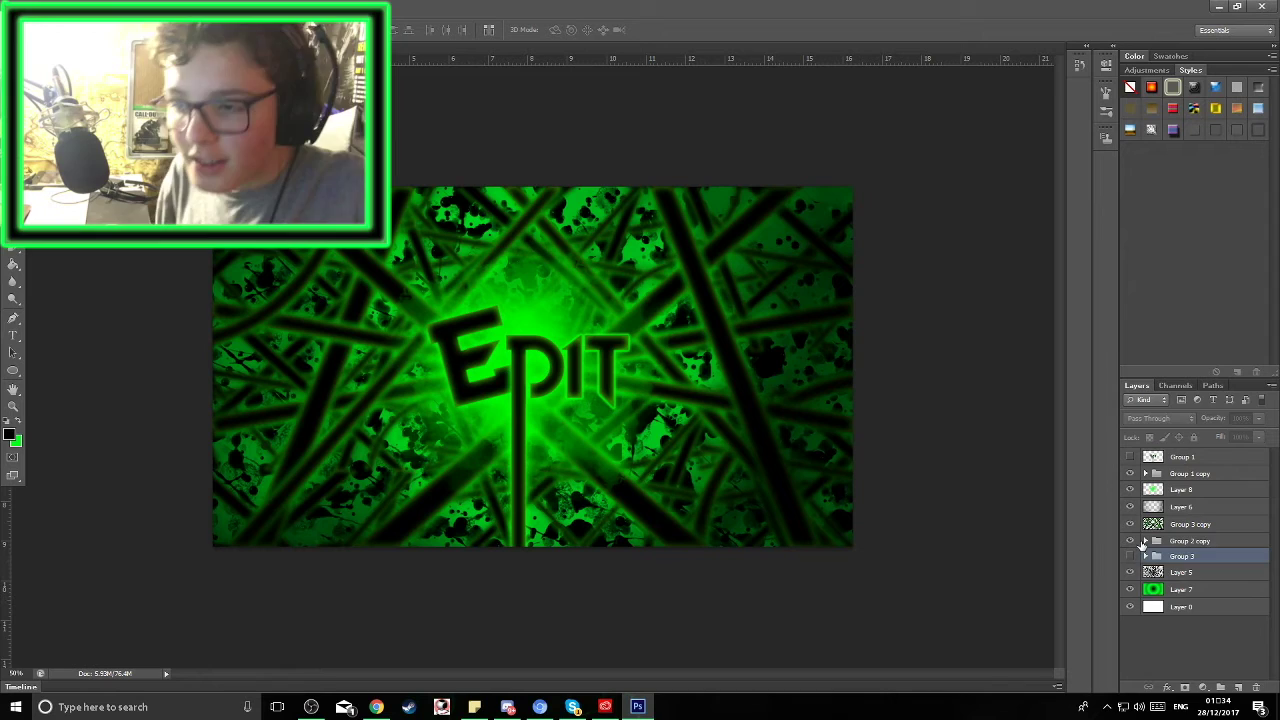
left_click(1145, 541)
left_click(1145, 541)
Step: Float the EDIT banner window, dock it back into the tabs, and return to the phone wallpaper
left_click_drag(110, 42, 130, 224)
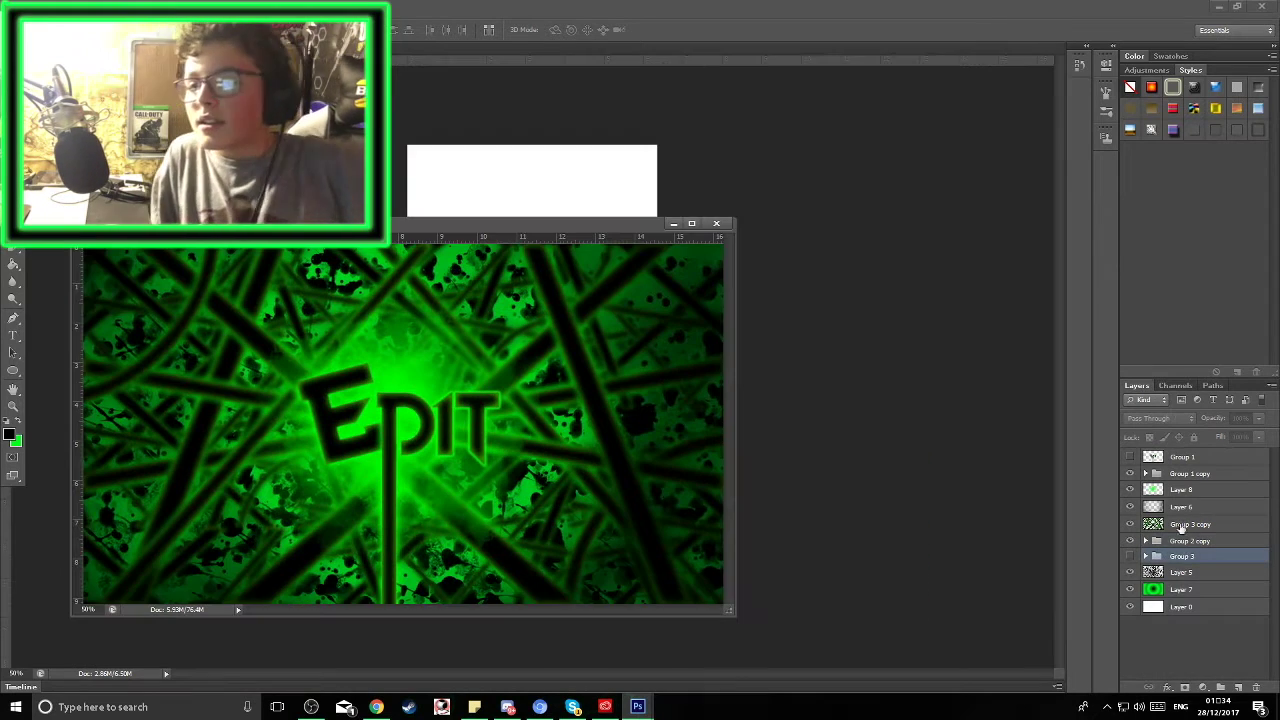
left_click(875, 408)
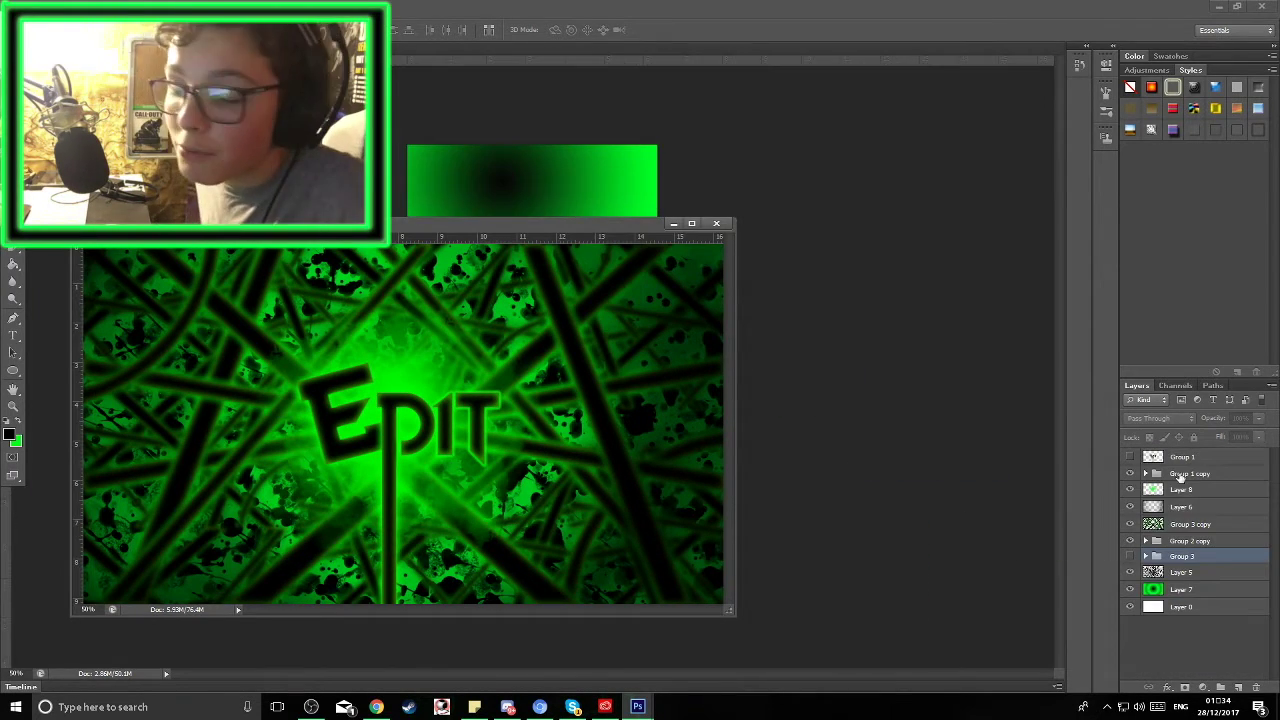
left_click_drag(500, 224, 440, 60)
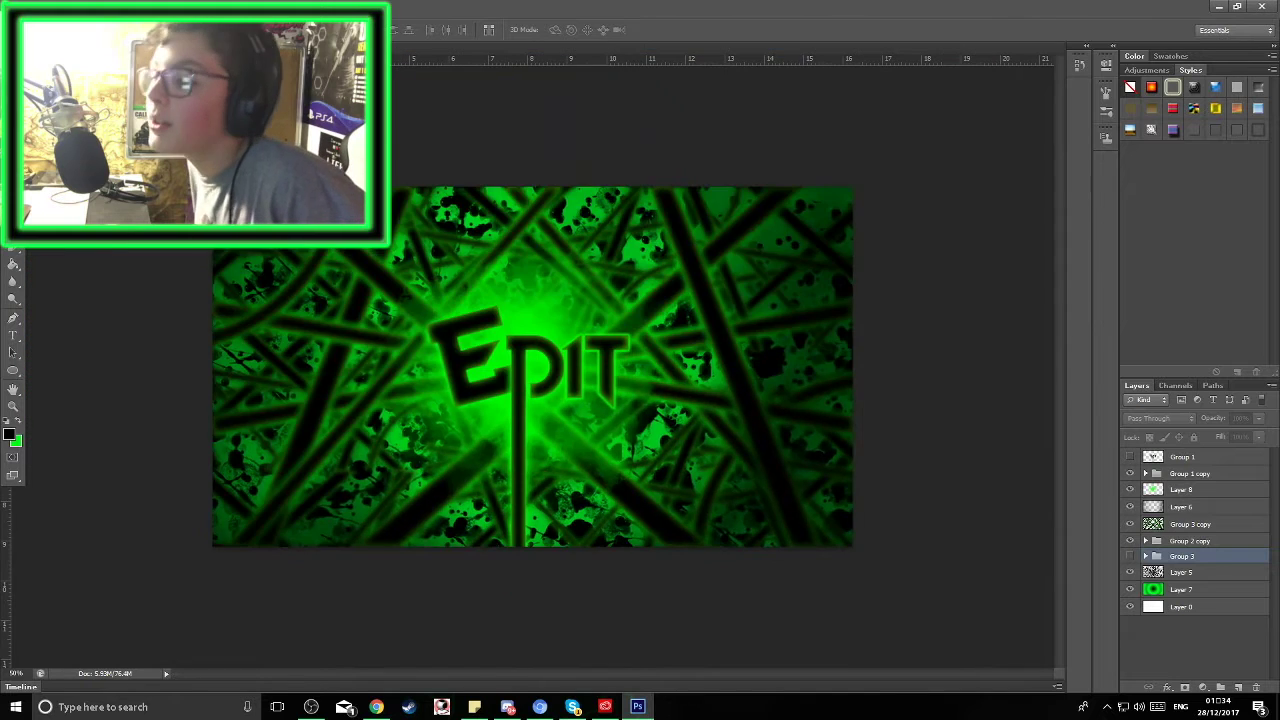
key("ctrl+Tab")
Step: Drag the green radial gradient on Layer 2 into the lower half of the canvas
left_click(546, 457)
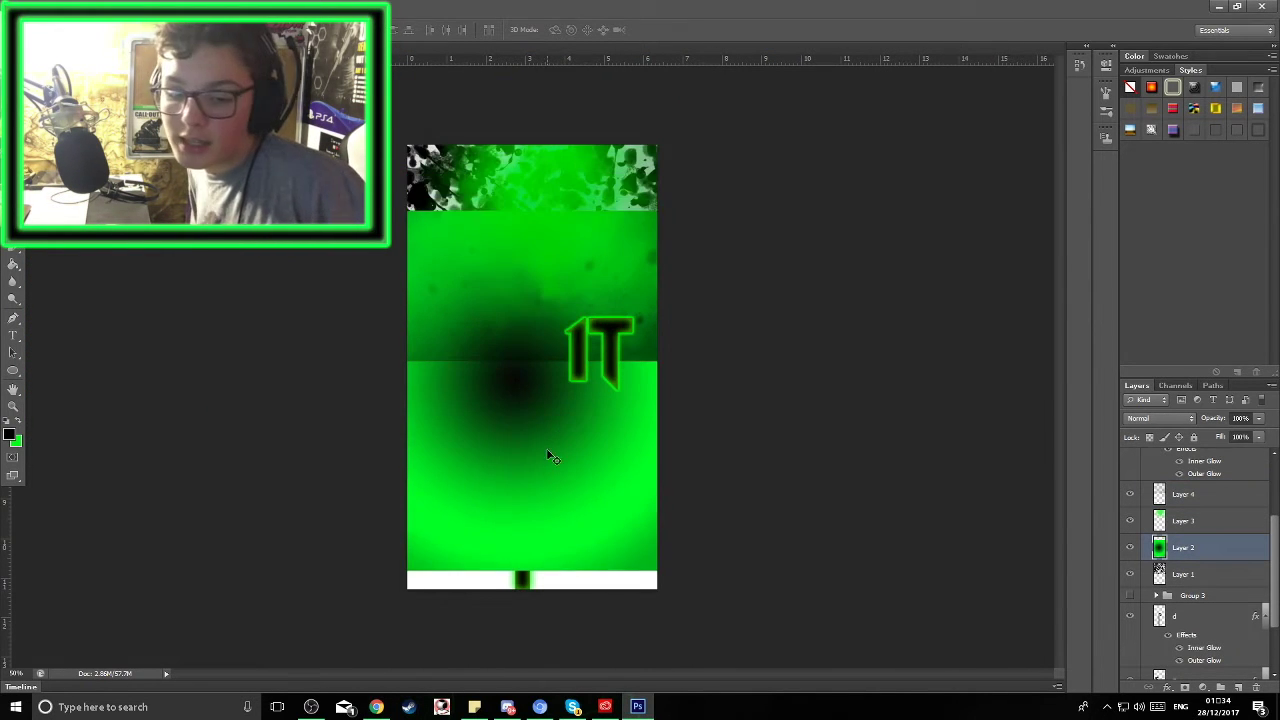
left_click_drag(546, 457, 517, 323)
left_click_drag(1158, 547, 1158, 597)
Step: Move the d and E copy layers above Layer 4 in the stack
scroll(1135, 526, "down", 2)
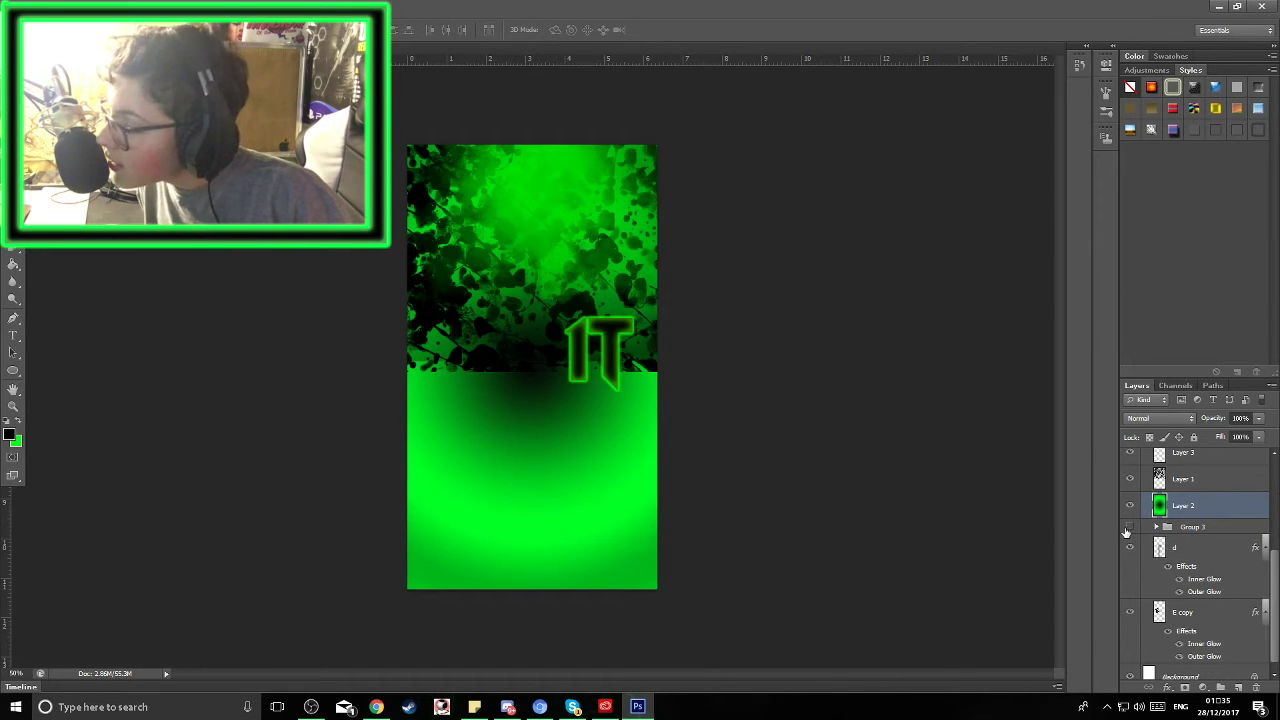
scroll(1185, 590, "up", 2)
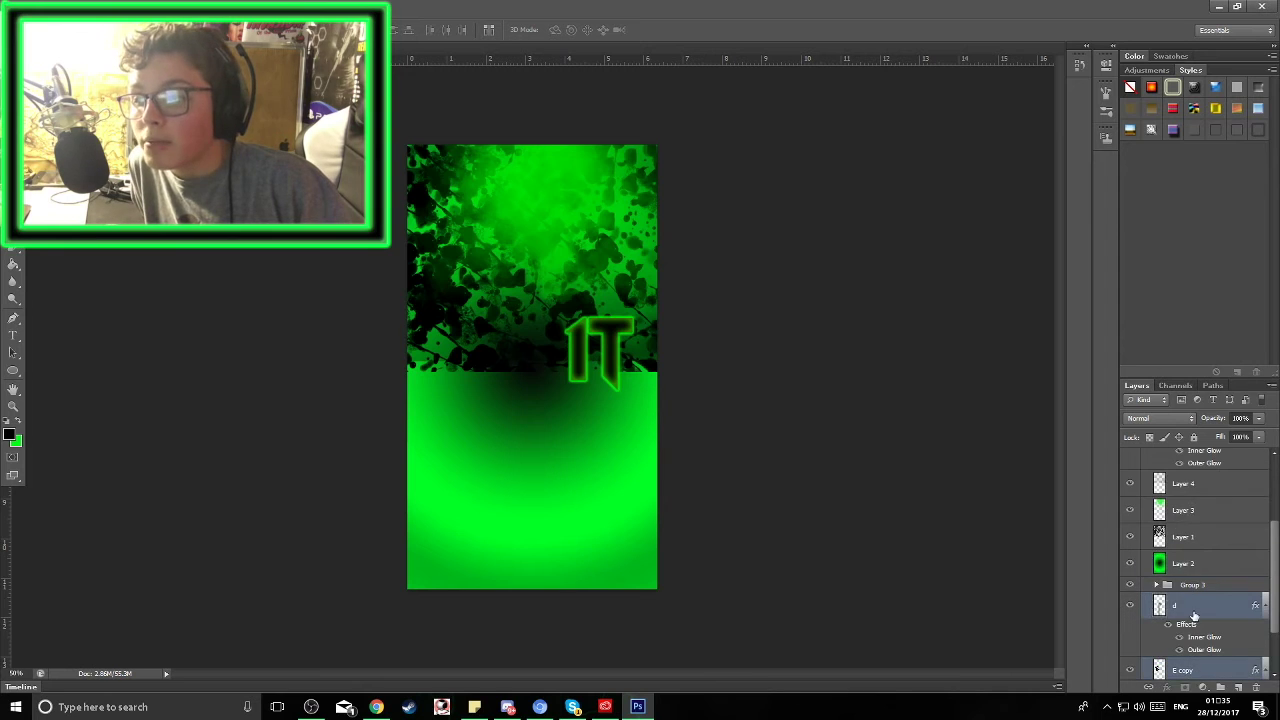
left_click_drag(1193, 615, 1157, 476)
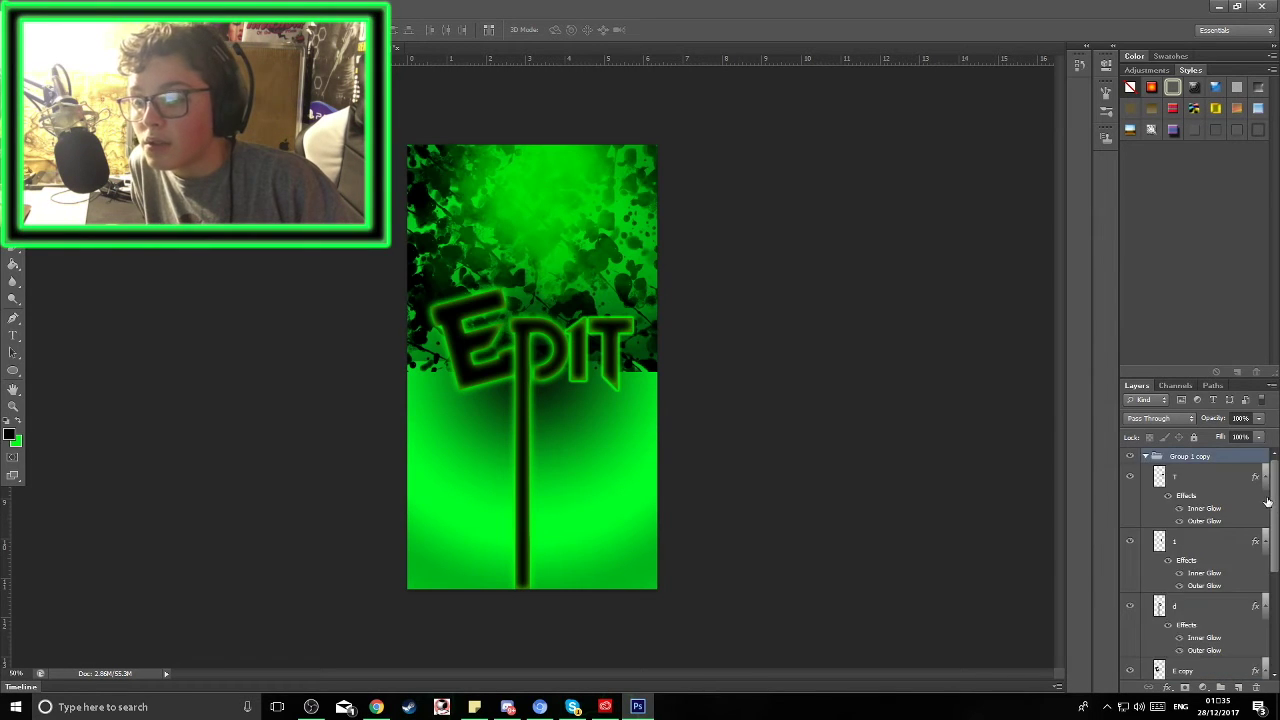
left_click_drag(1268, 502, 1277, 641)
double_click(1155, 646)
key("Escape")
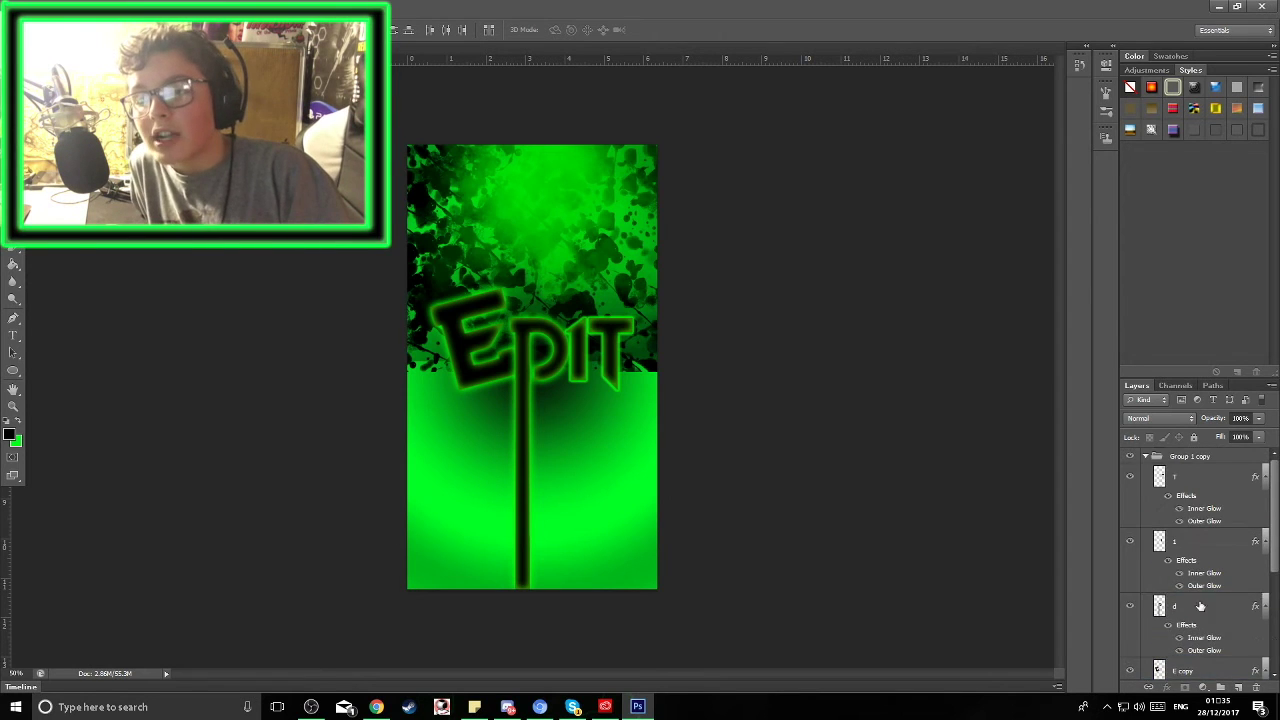
Step: Raise Layers 4, 3, 1 and 2 higher so the line web shows, then select them together
left_click_drag(1227, 463, 1268, 518)
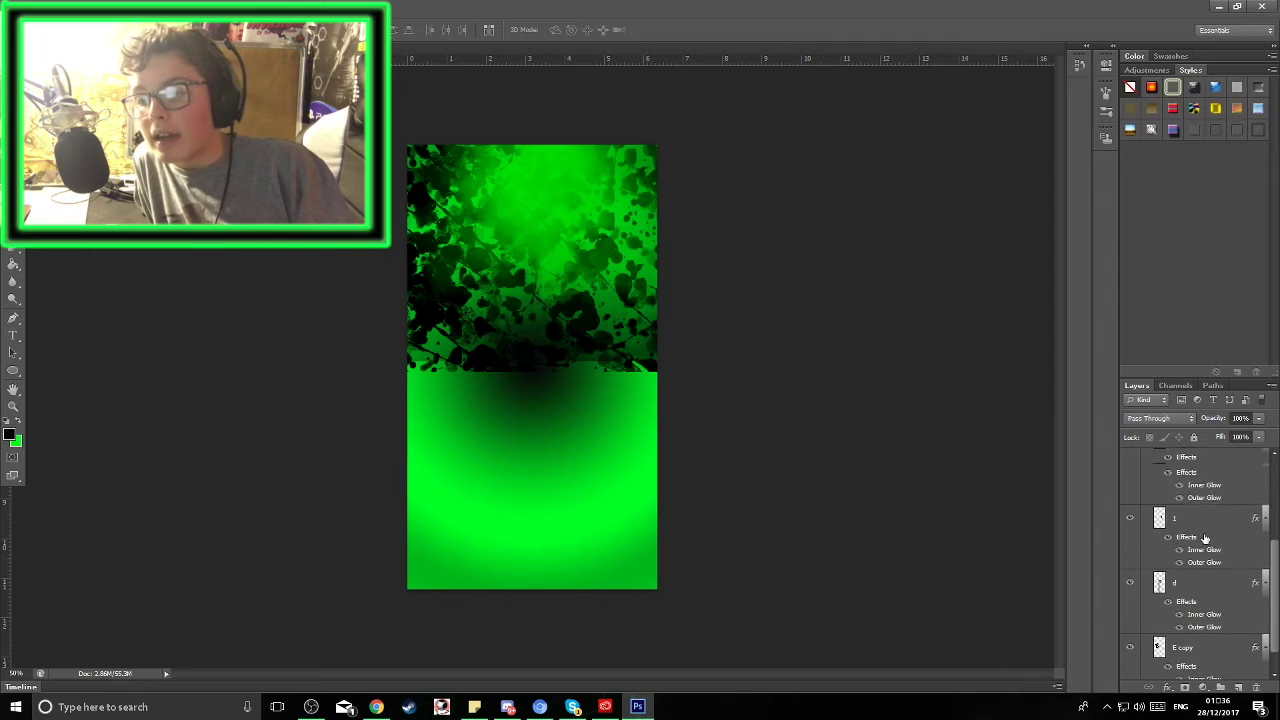
left_click_drag(1203, 453, 1206, 505)
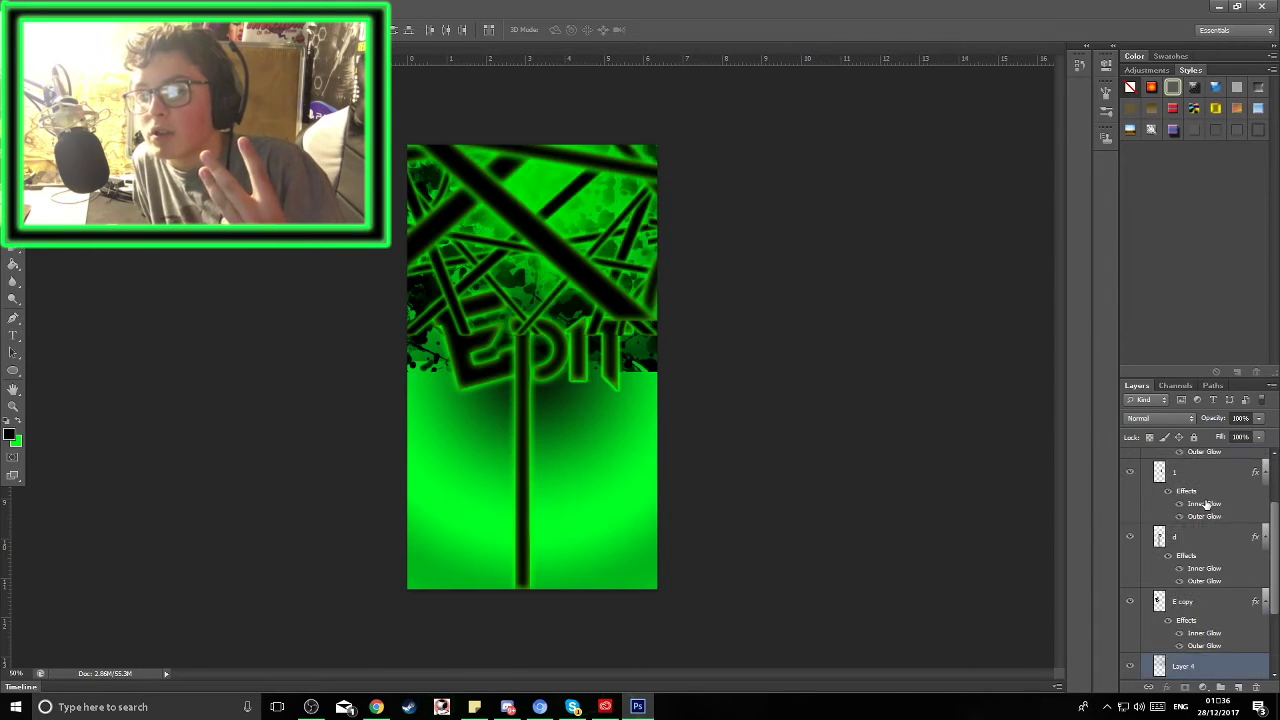
scroll(1226, 499, "down", 8)
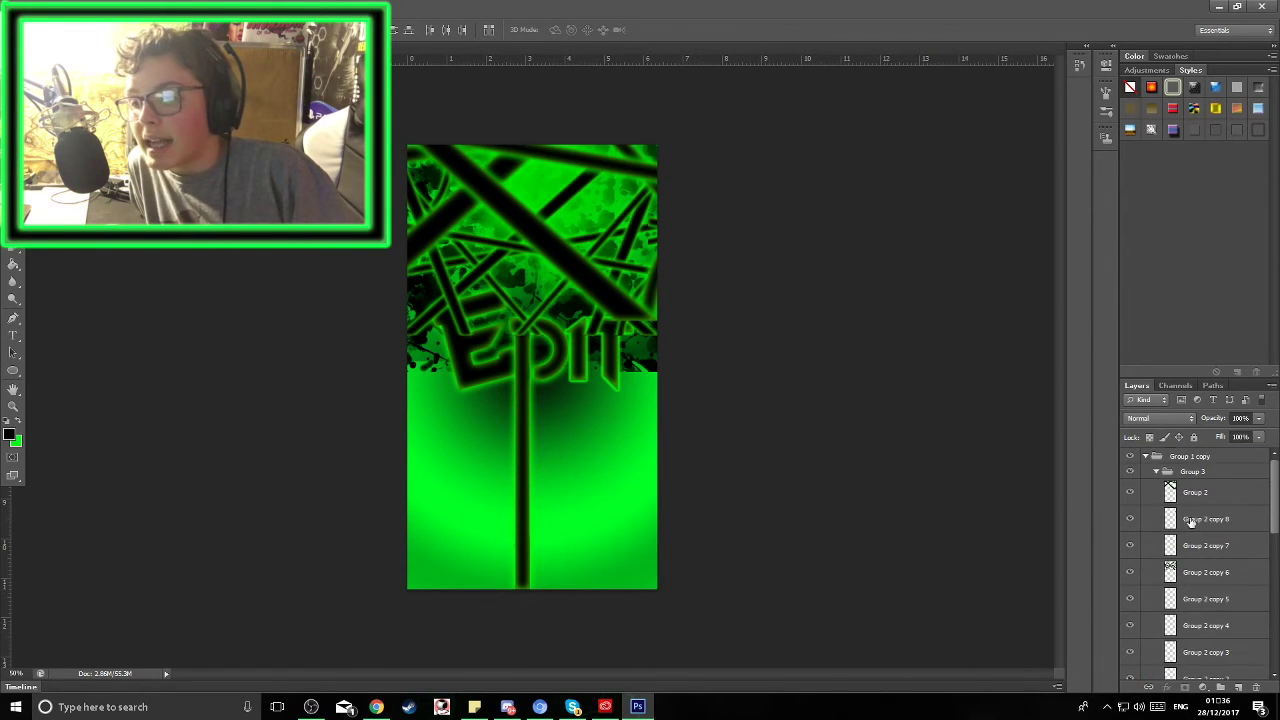
scroll(1165, 500, "up", 8)
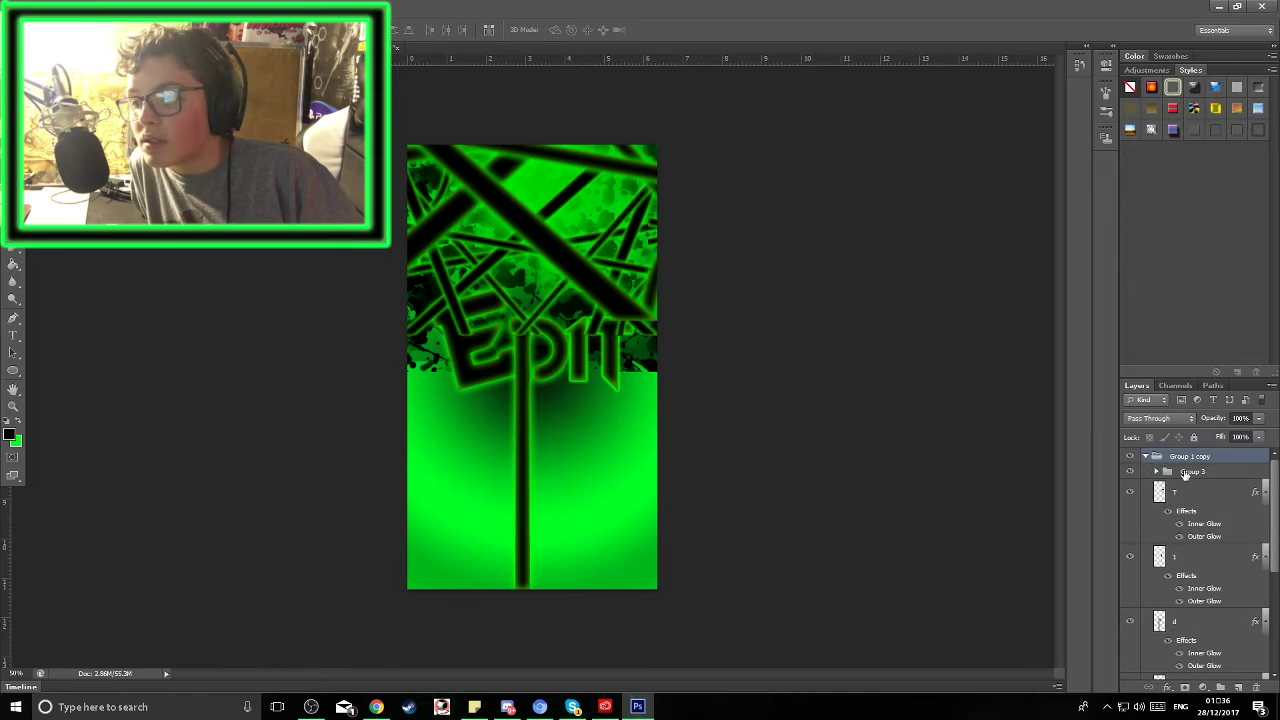
scroll(1207, 568, "down", 8)
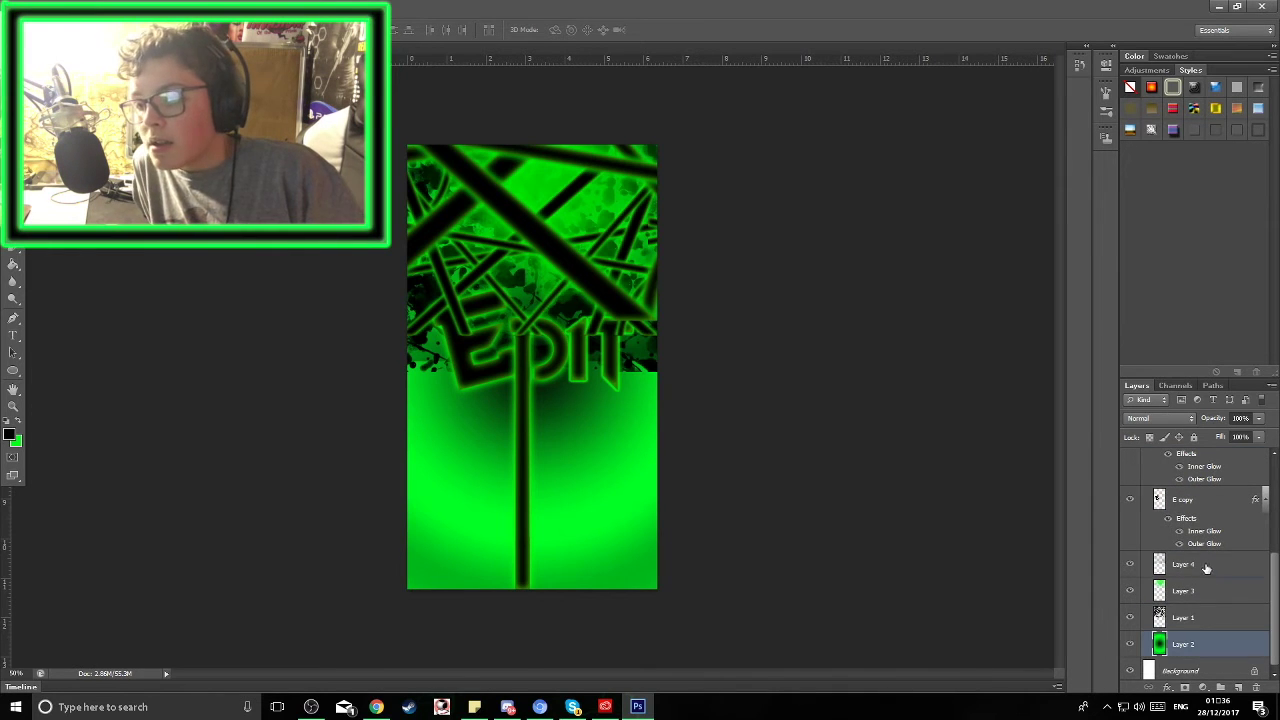
left_click(1207, 566, "shift")
Step: Undo the reorder, move Group 1 copy above Group 3, and scale it to fill the canvas
left_click_drag(1207, 566, 1190, 456)
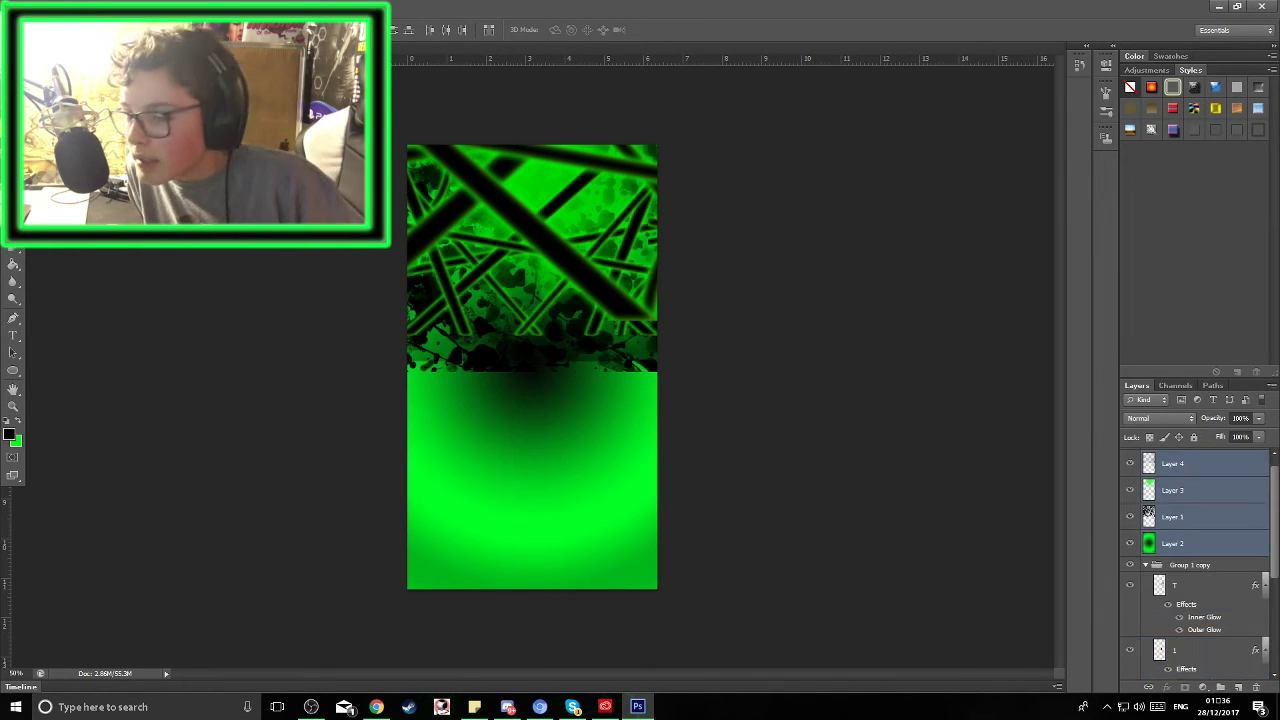
key("ctrl+z")
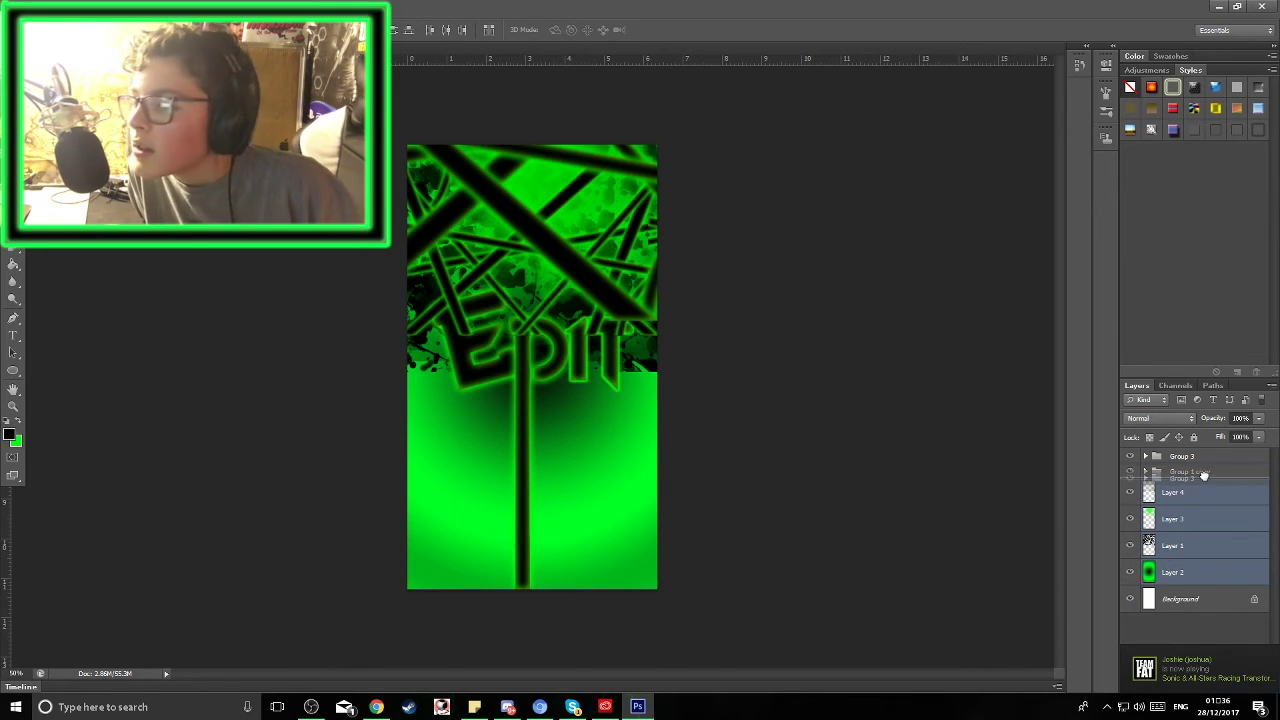
left_click_drag(1204, 477, 1195, 458)
key("ctrl+t")
left_click_drag(547, 488, 625, 690)
key("ctrl+minus")
left_click_drag(609, 486, 646, 294)
key("Return")
left_click_drag(562, 377, 564, 475)
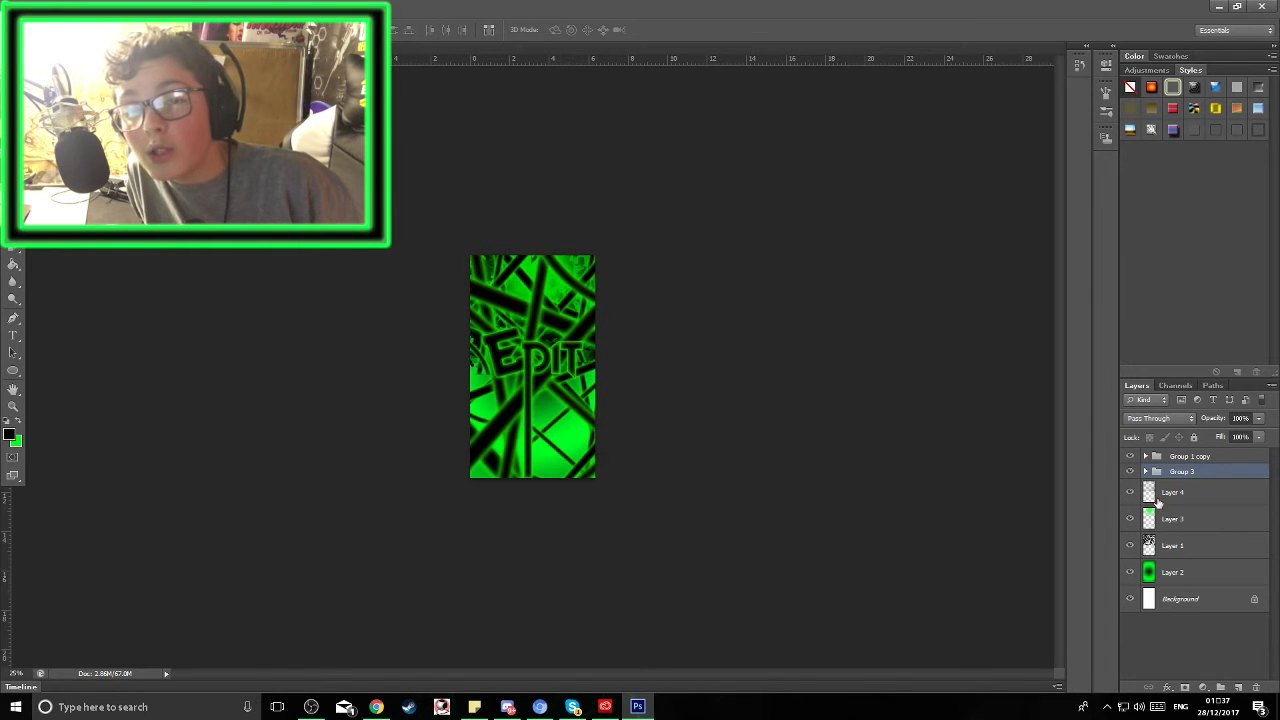
Step: Reposition the splatter texture on Layer 1 across the canvas
left_click(1172, 572)
left_click(1172, 545)
left_click_drag(849, 466, 550, 300)
Step: Move the Linear Light Layer 3 up above Group 3
key("alt+bracketright")
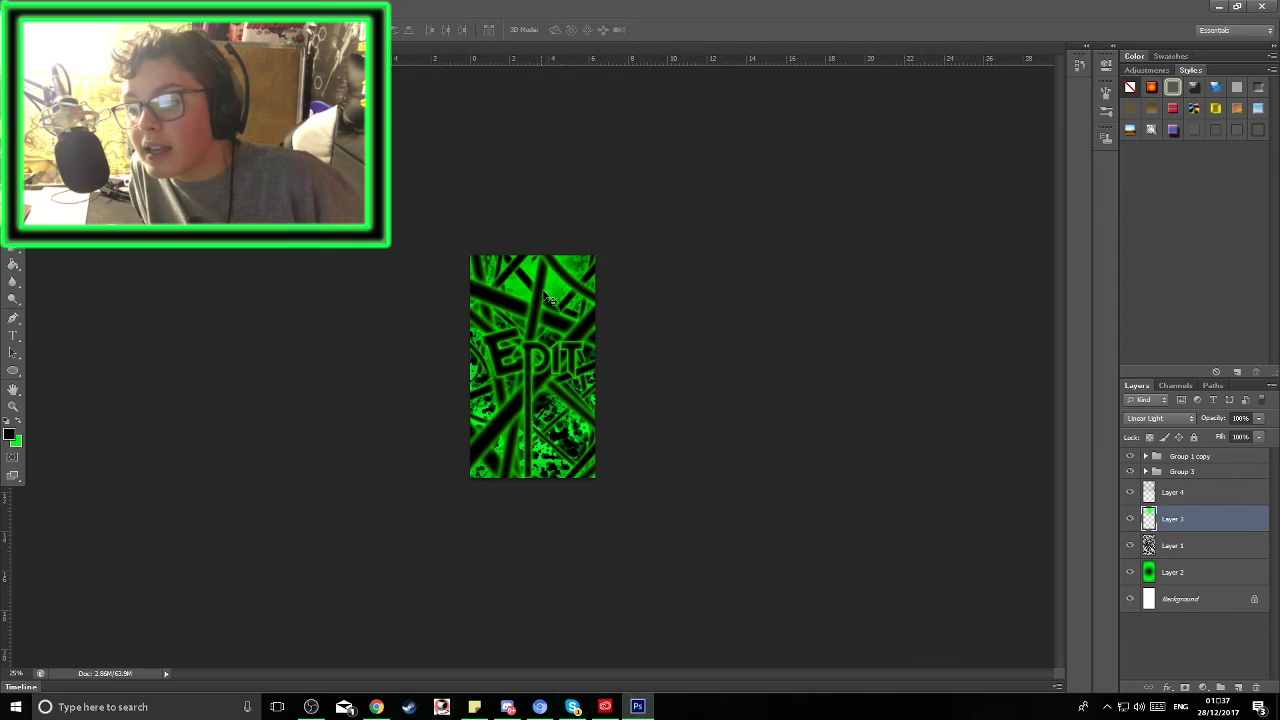
key("ctrl+bracketright")
key("ctrl+bracketright")
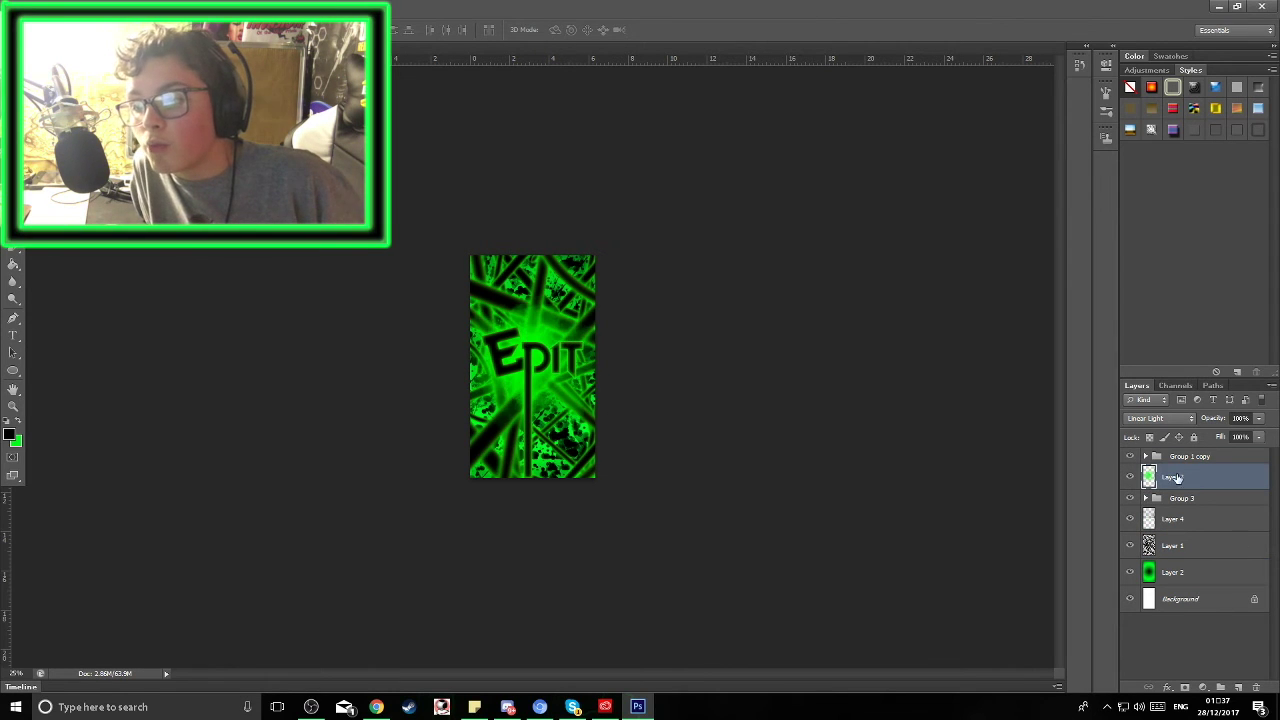
left_click_drag(570, 365, 572, 368)
Step: Bring Layer 4 to the top of the stack and rotate it 90°
left_click(1172, 518)
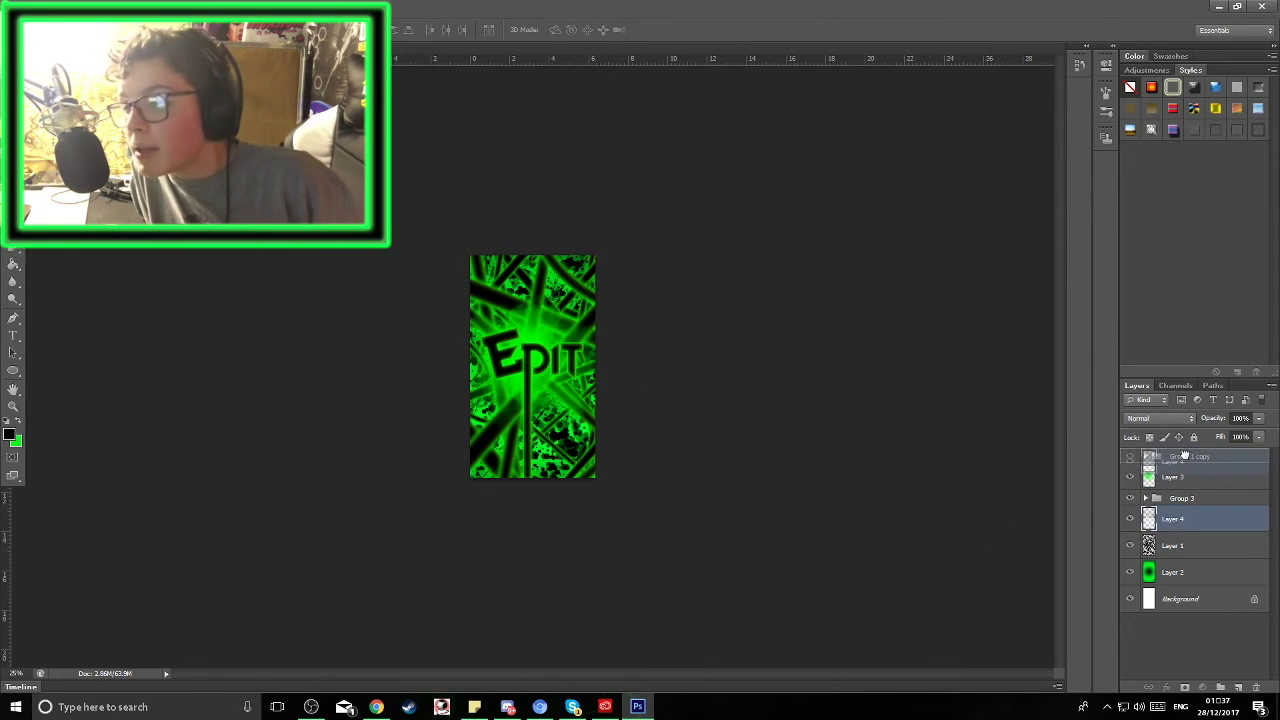
key("ctrl+bracketright")
key("ctrl+bracketright")
key("ctrl+bracketright")
key("ctrl+t")
left_click_drag(700, 360, 592, 535)
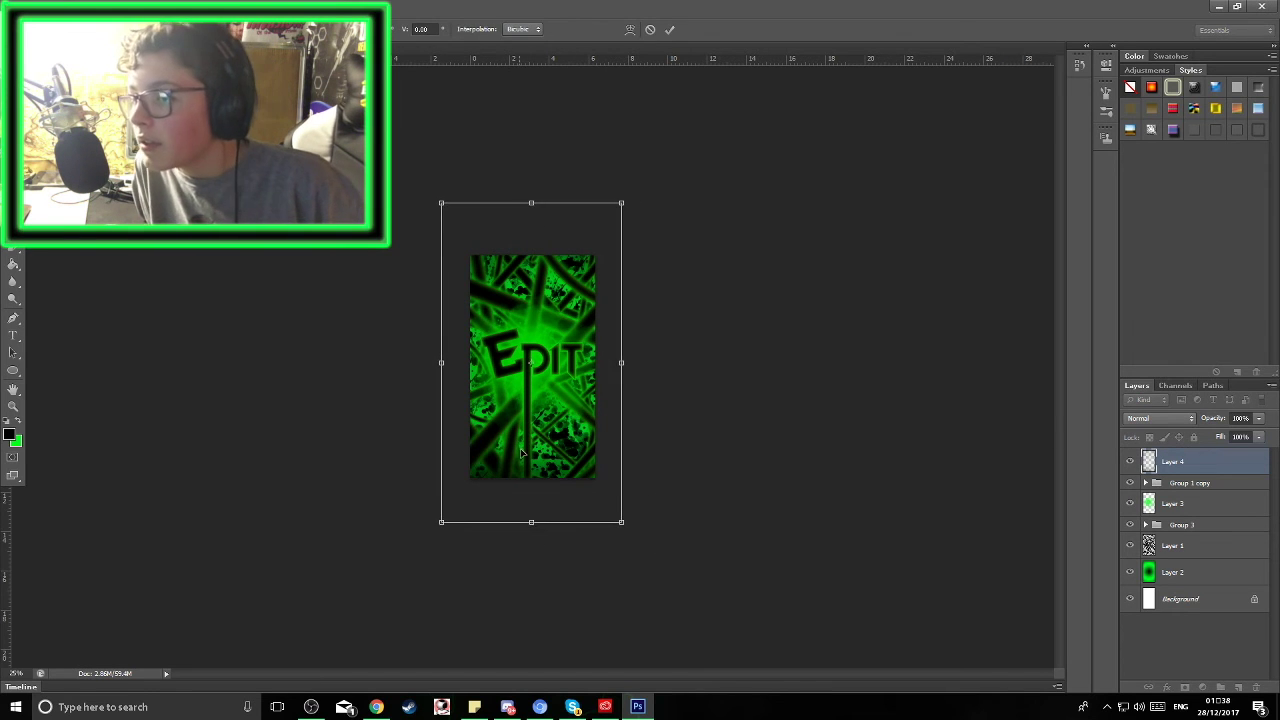
Step: Apply Layer 4's rotation and save the wallpaper to the Desktop as JPEG 'iphone 6s background'
key("Return")
key("ctrl+s")
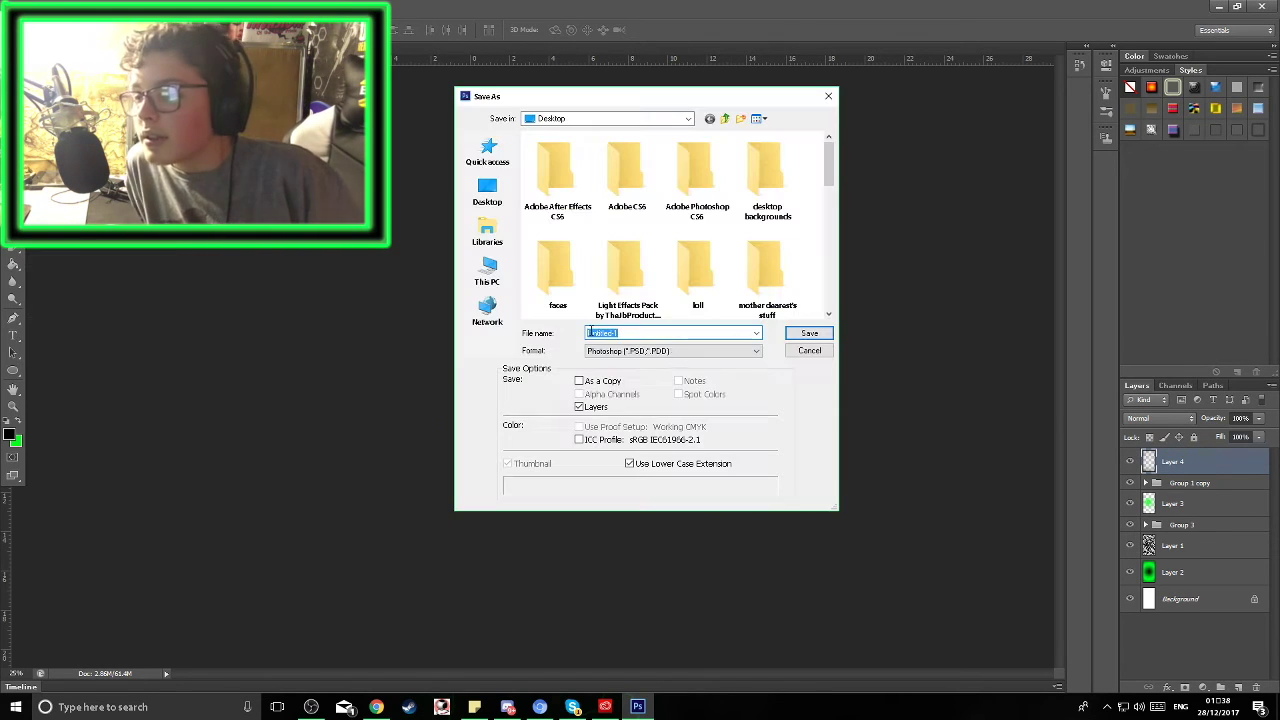
type("iphone 6s background")
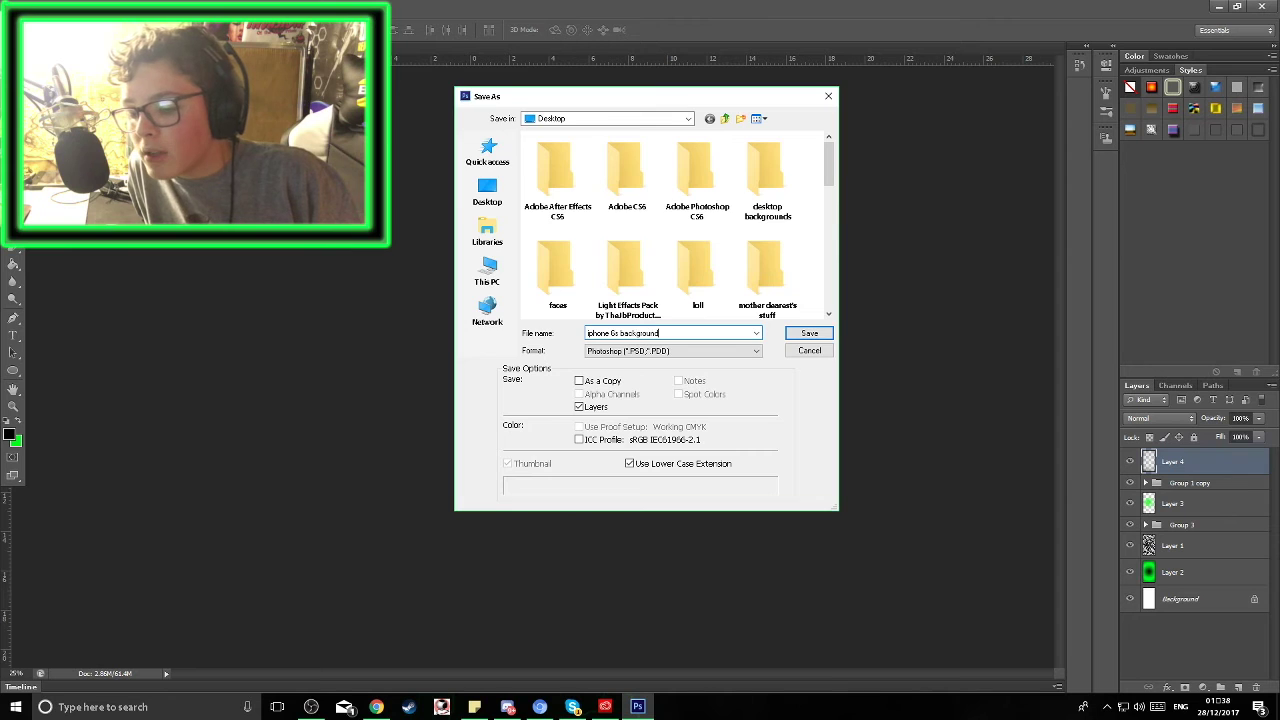
key("Return")
key("Return")
left_click(15, 10)
left_click(45, 130)
left_click(756, 350)
left_click(640, 437)
left_click(809, 333)
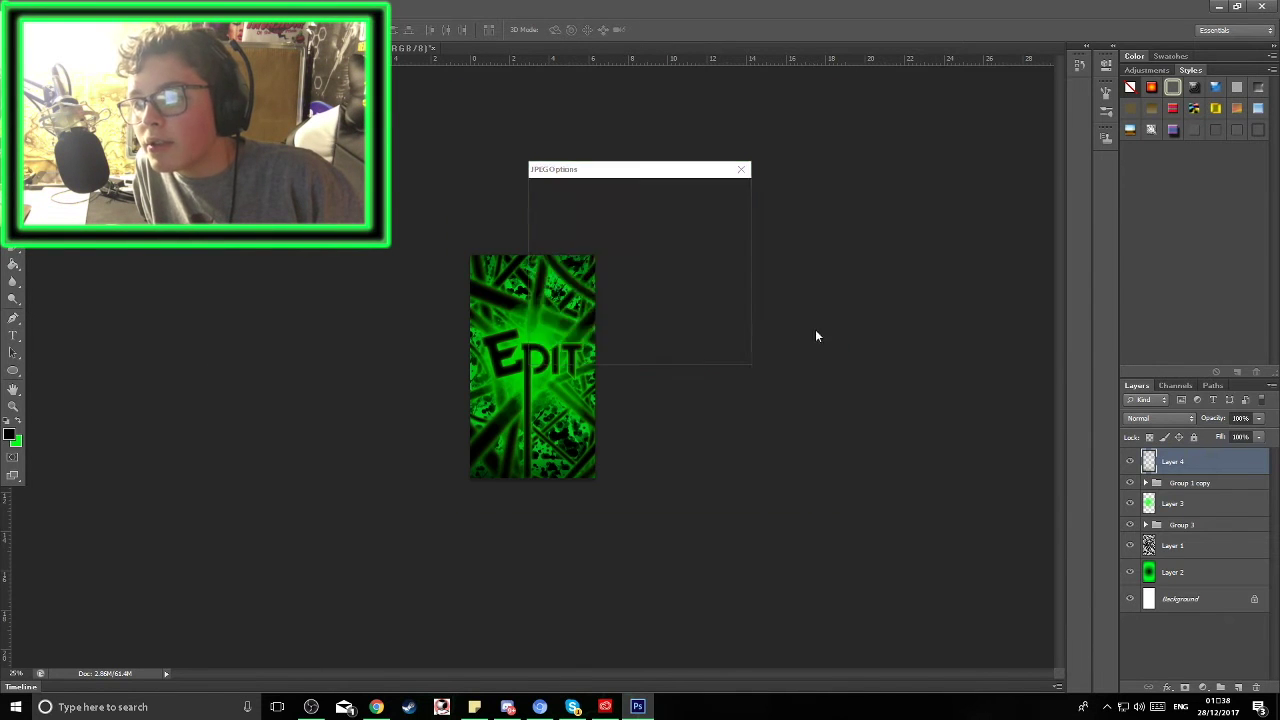
left_click(722, 189)
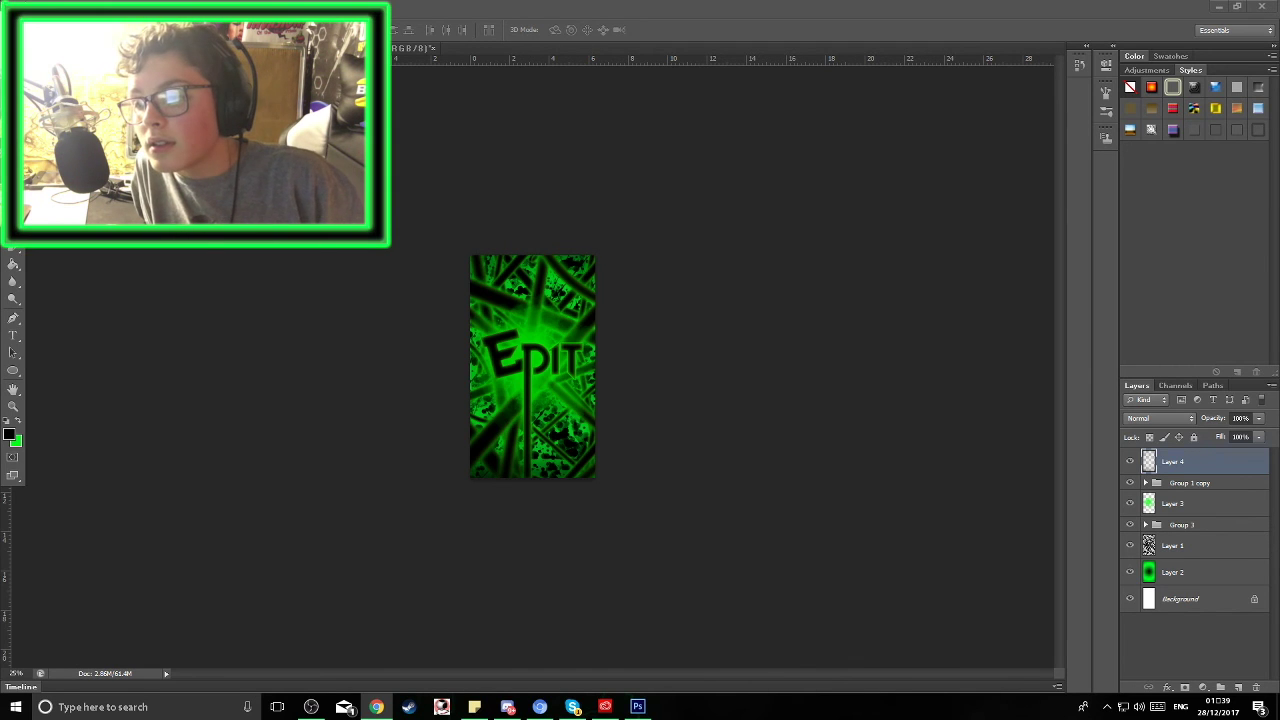
Step: Create a white document named 'ipad background', 1136 pixels wide by 640 pixels high
key("alt+f")
type("n")
type("load")
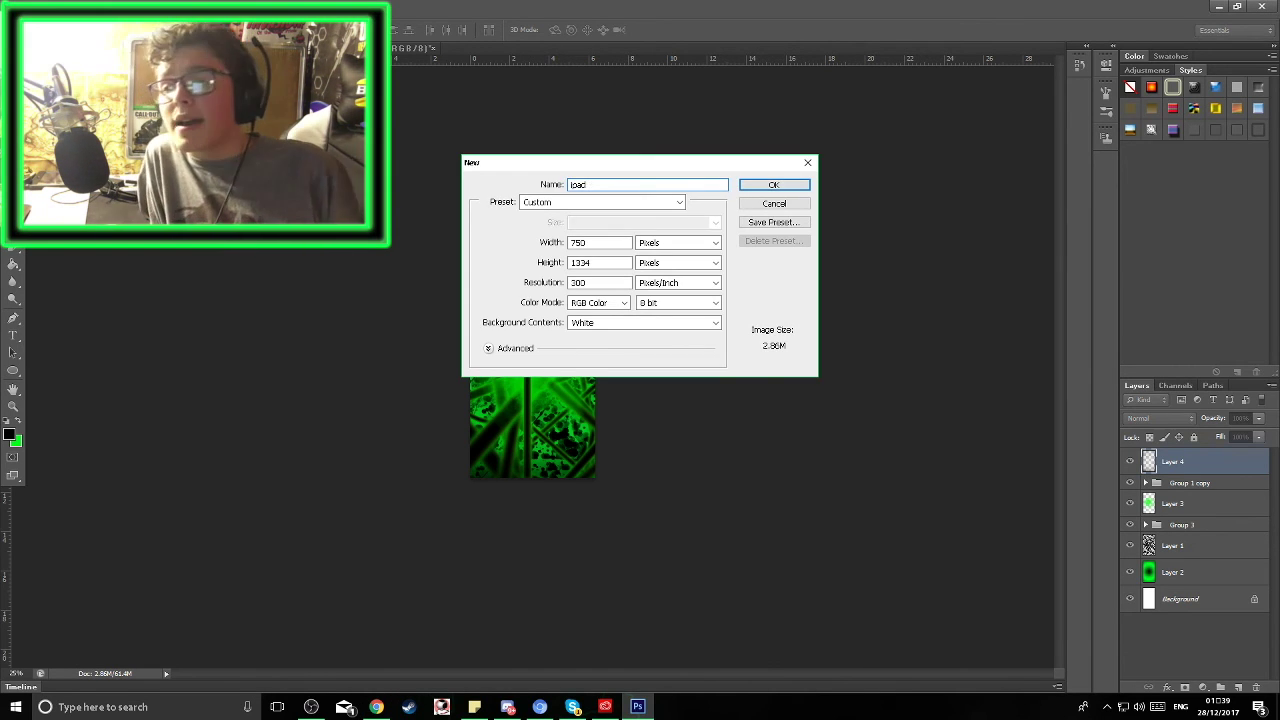
type(" backgrou1136")
left_click(596, 263)
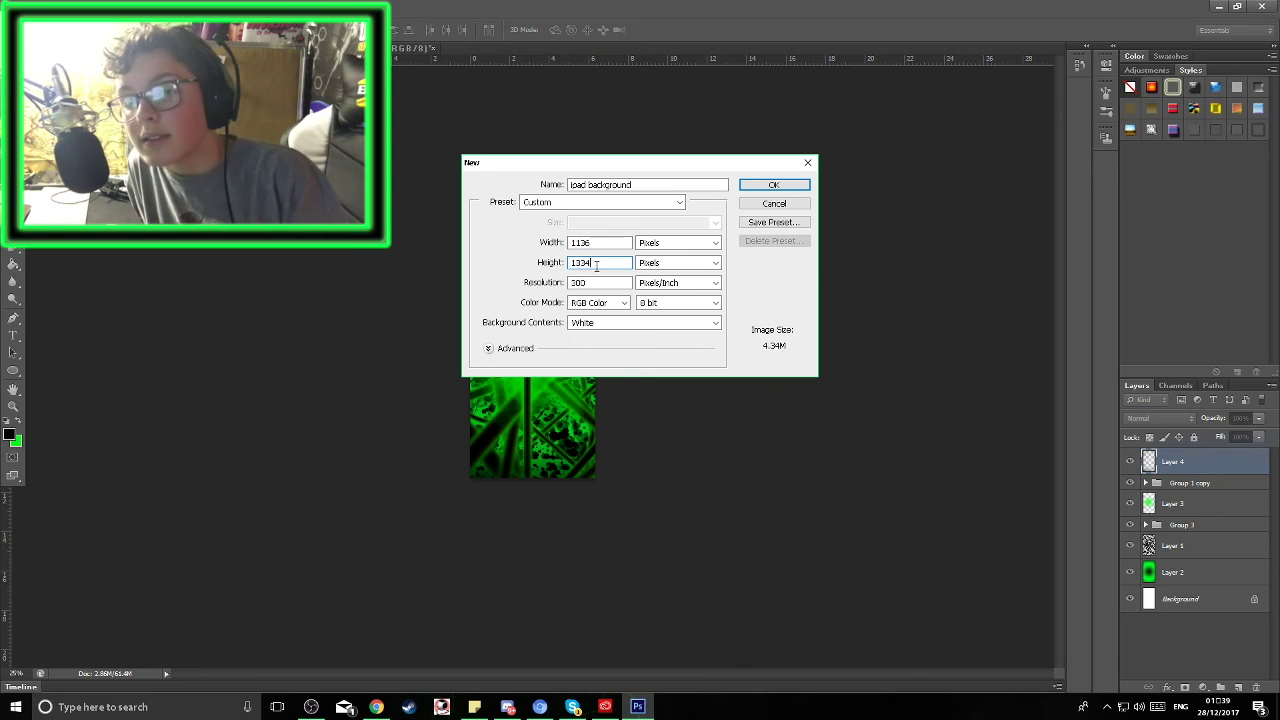
type("133")
key("BackSpace")
key("BackSpace")
key("BackSpace")
type("640")
key("Return")
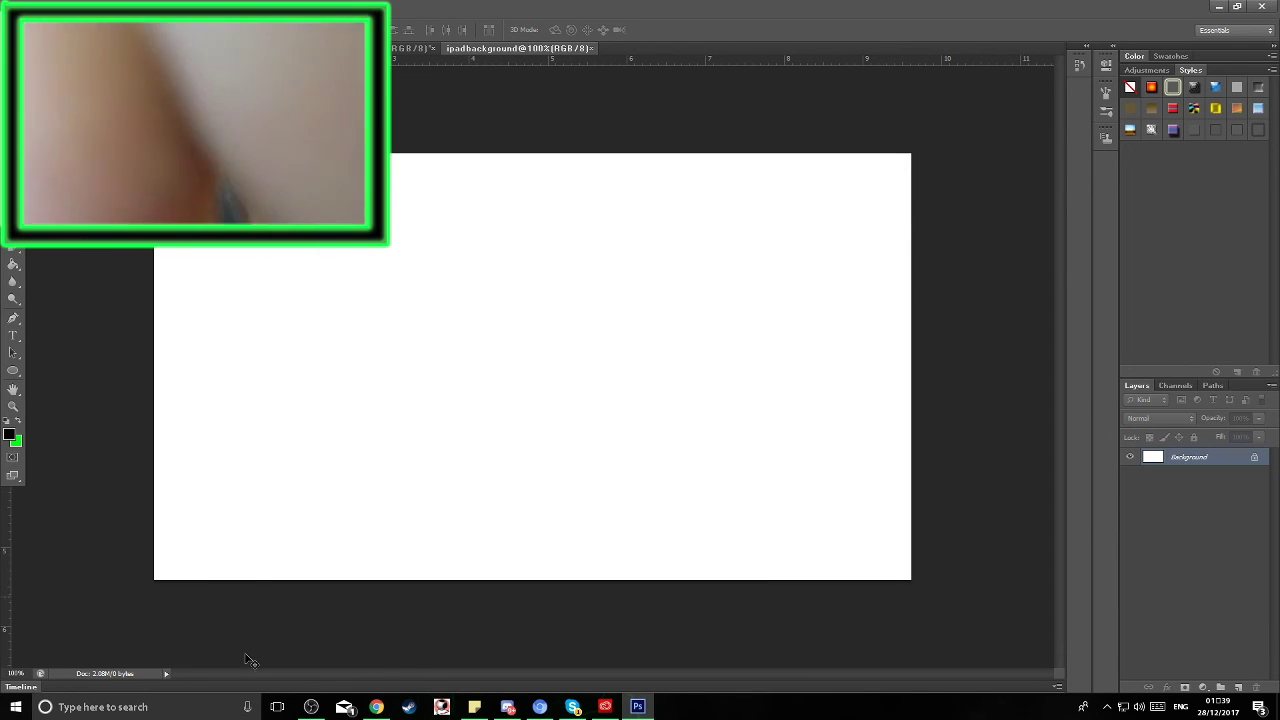
left_click(247, 706)
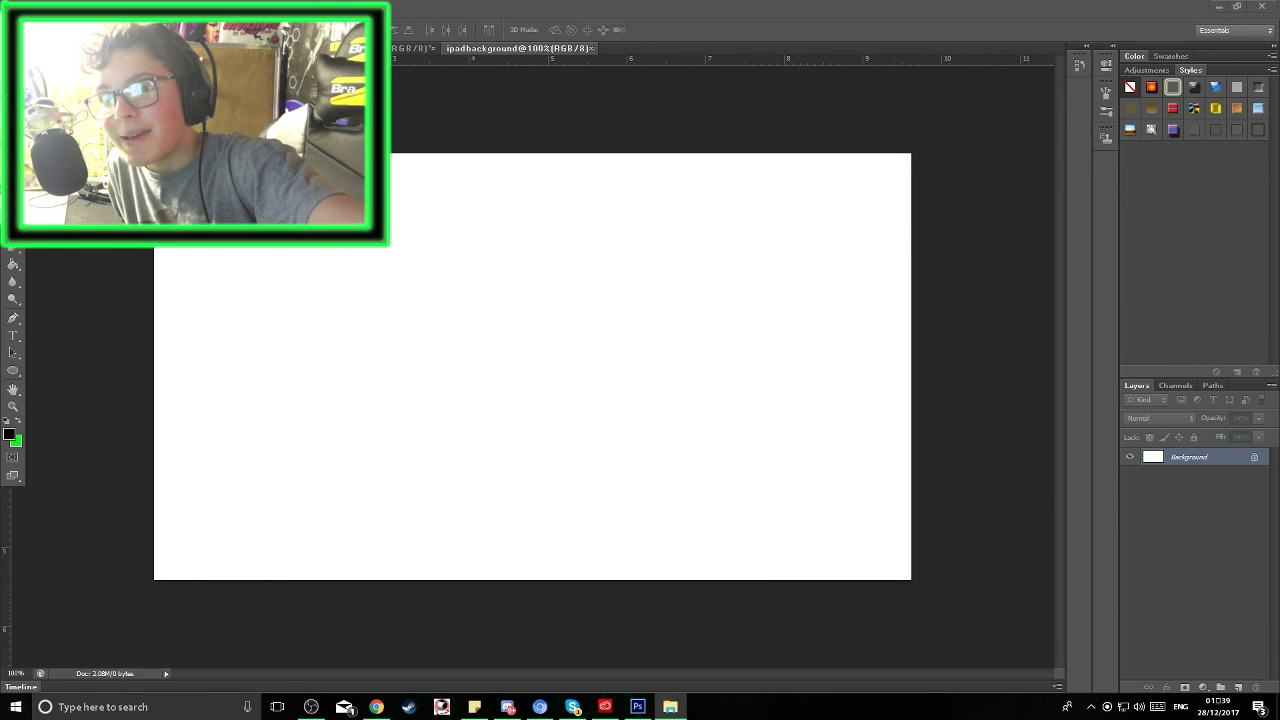